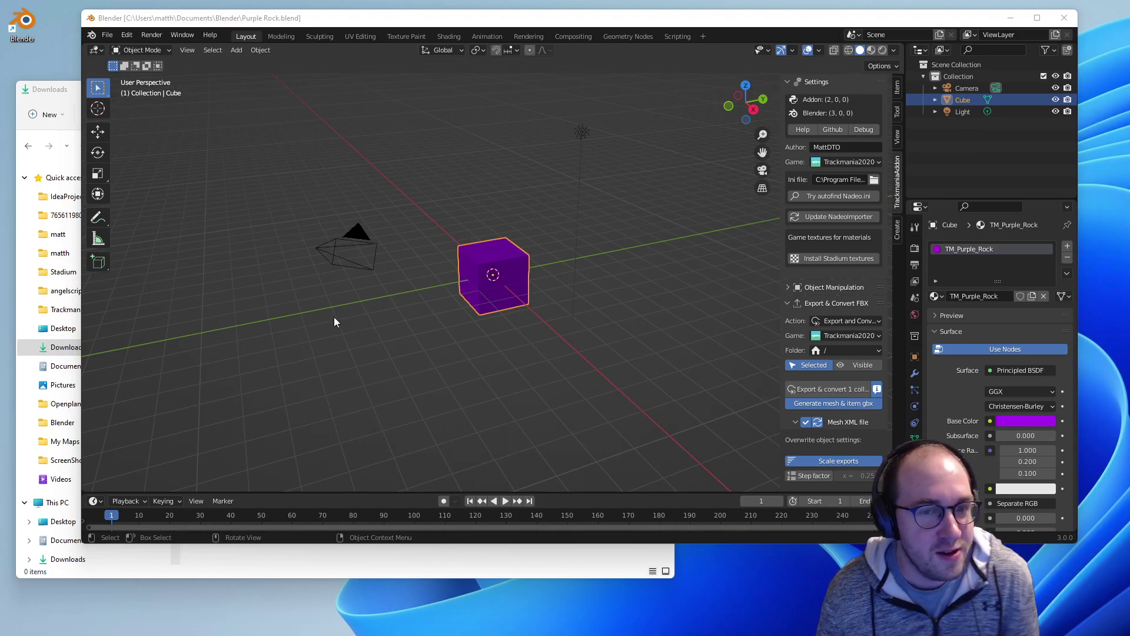
Delete the default cube, camera and light from the scene
left_click_drag(281, 363, 641, 96)
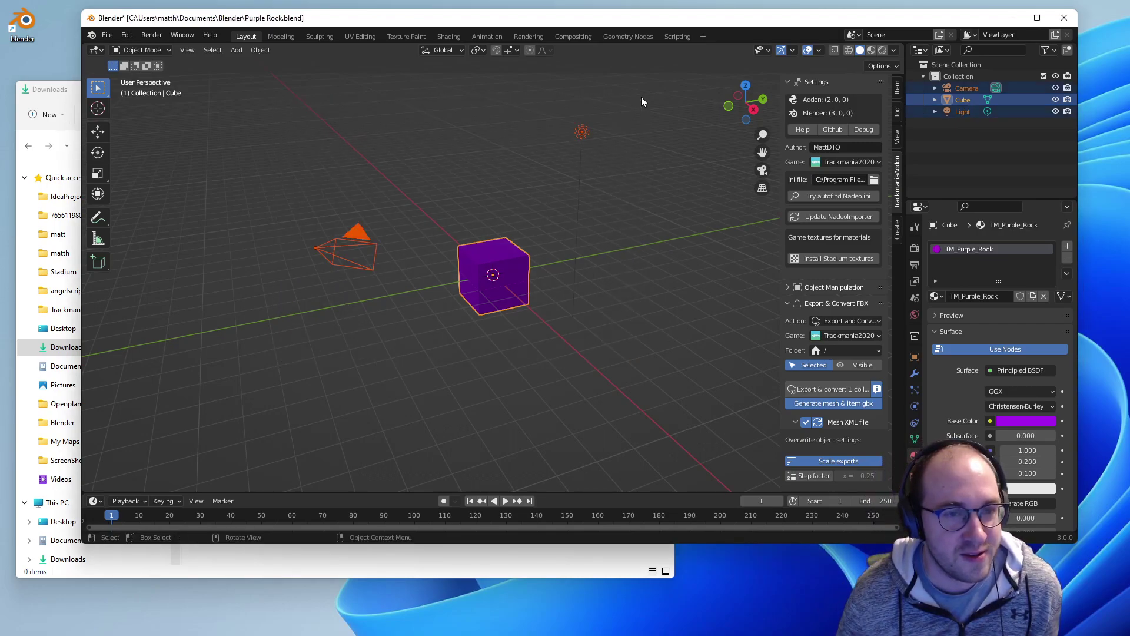
key("Delete")
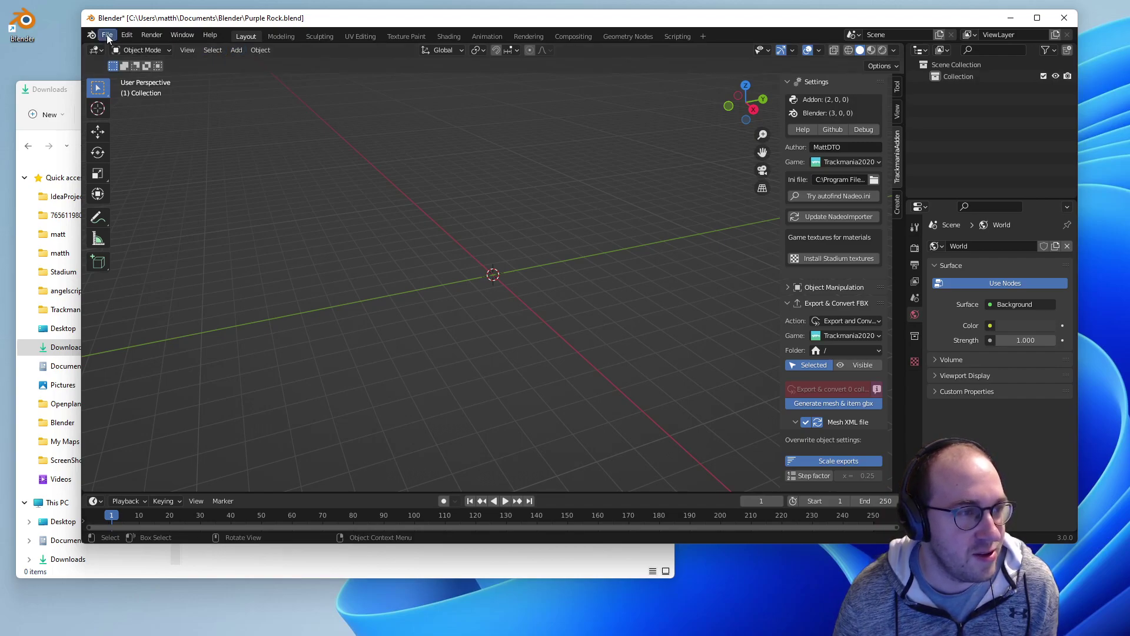
left_click(127, 36)
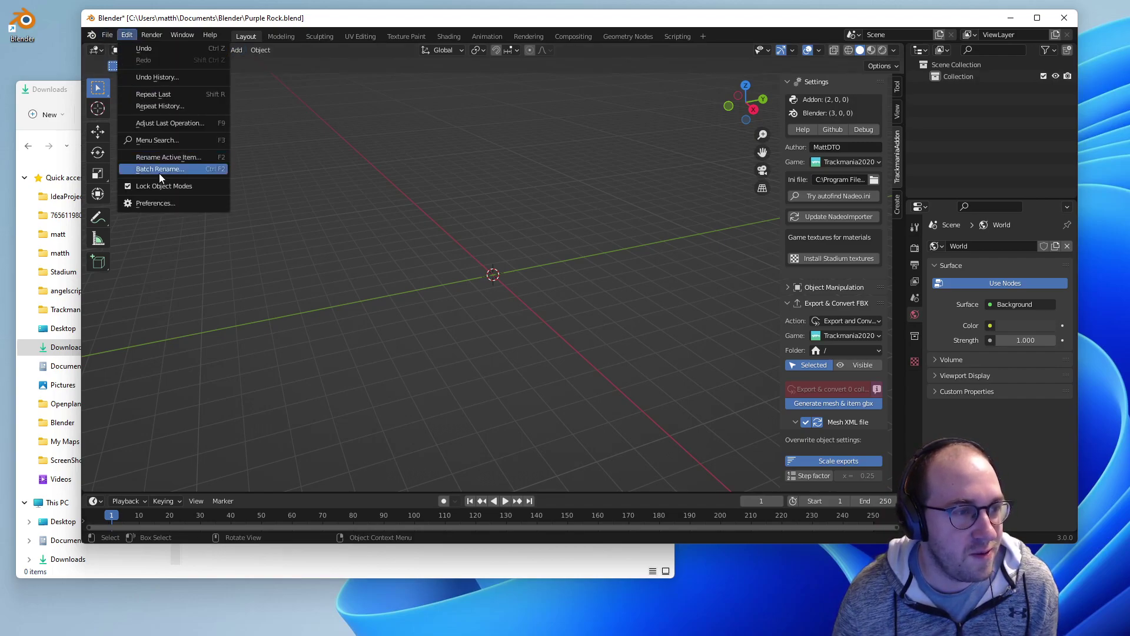
left_click(153, 202)
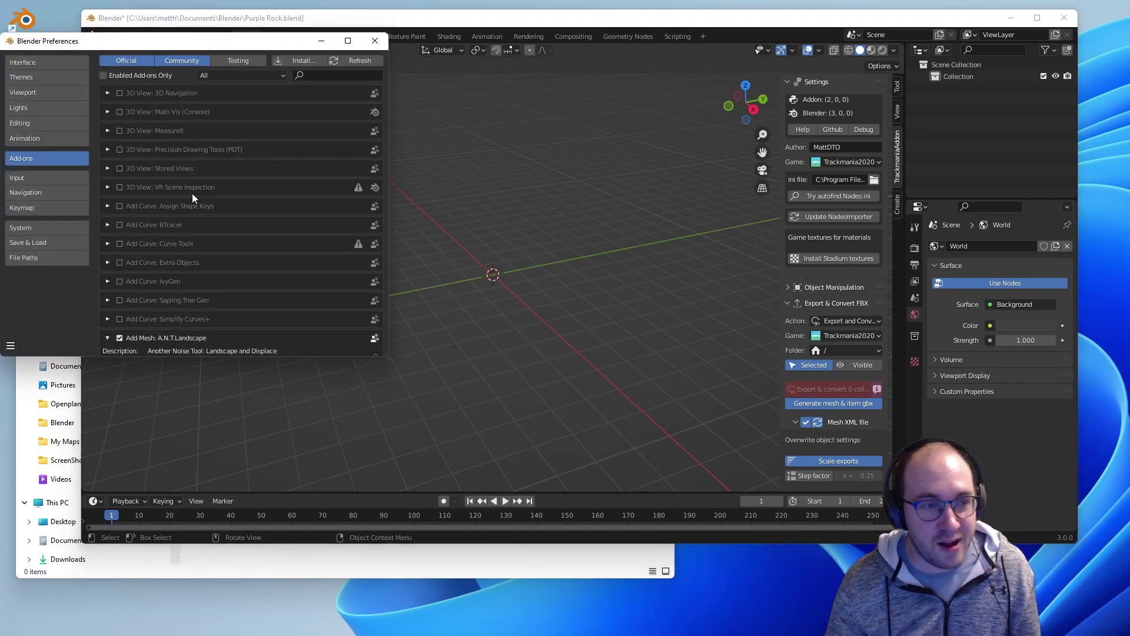
left_click_drag(158, 39, 351, 94)
left_click(516, 127)
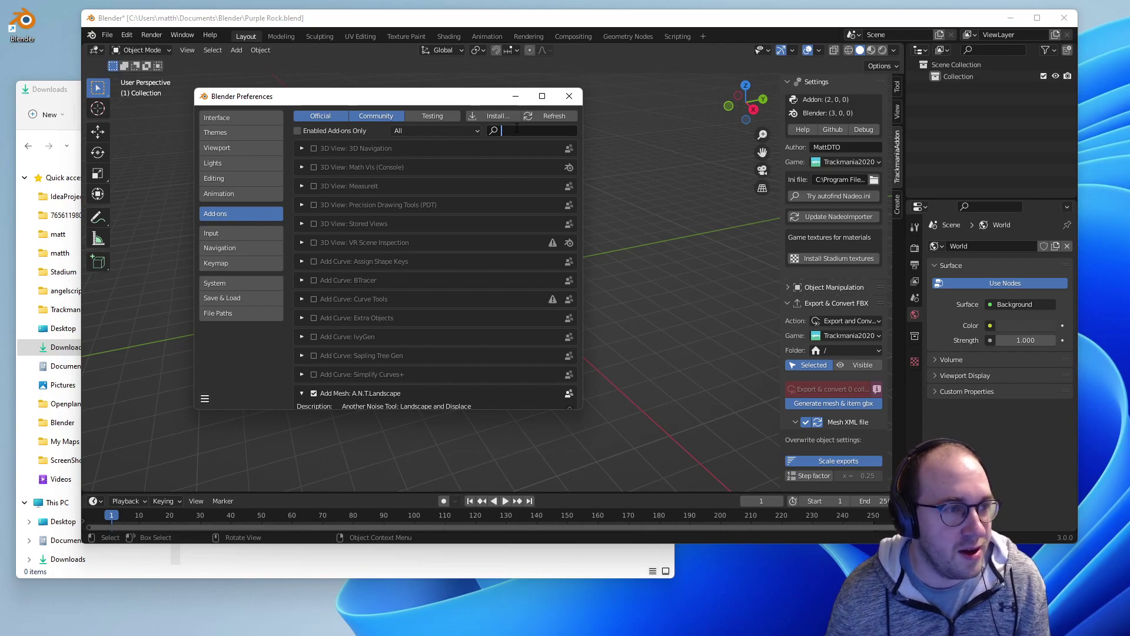
left_click(569, 96)
Search the add-ons in the preferences for "lands" and make sure Add Mesh: A.N.T.Landscape is enabled
left_click(127, 35)
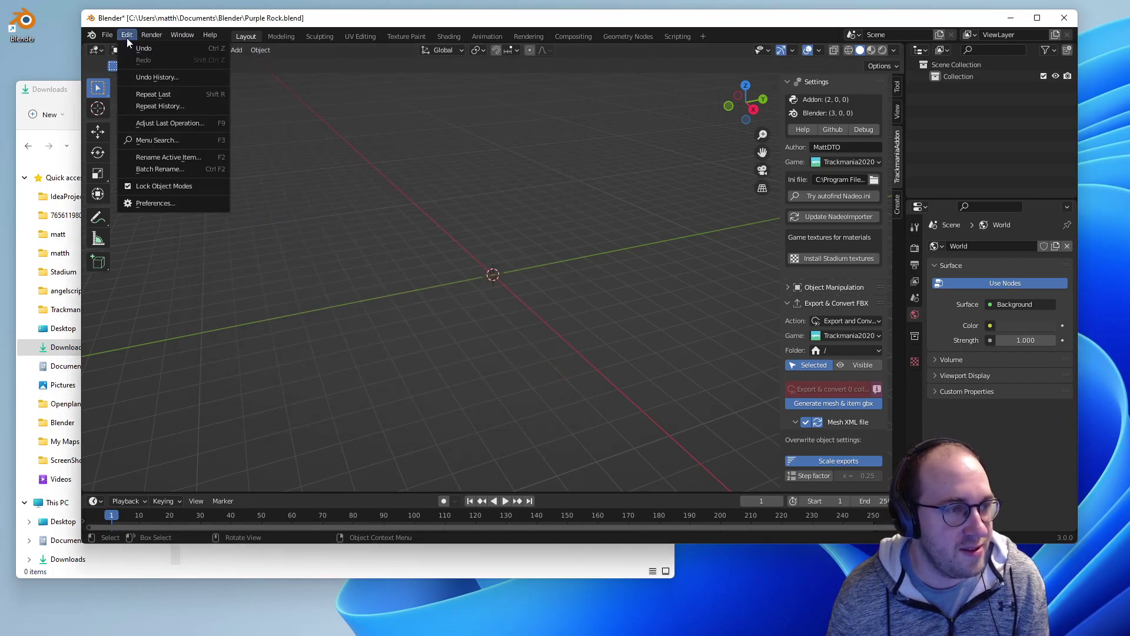
left_click(159, 203)
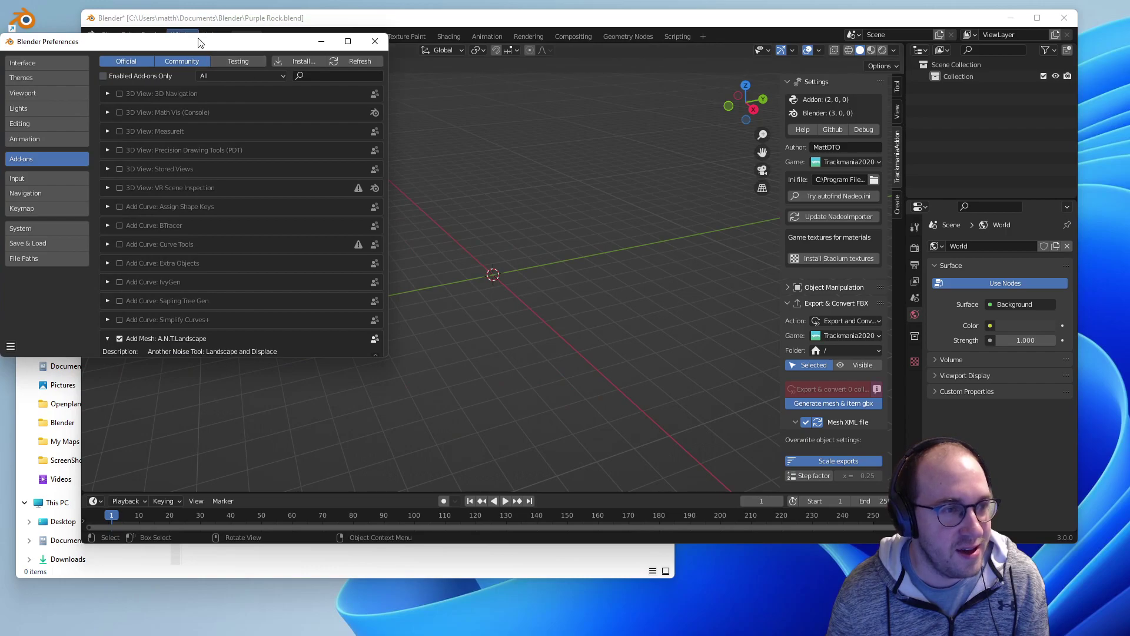
left_click_drag(215, 44, 471, 137)
left_click(578, 163)
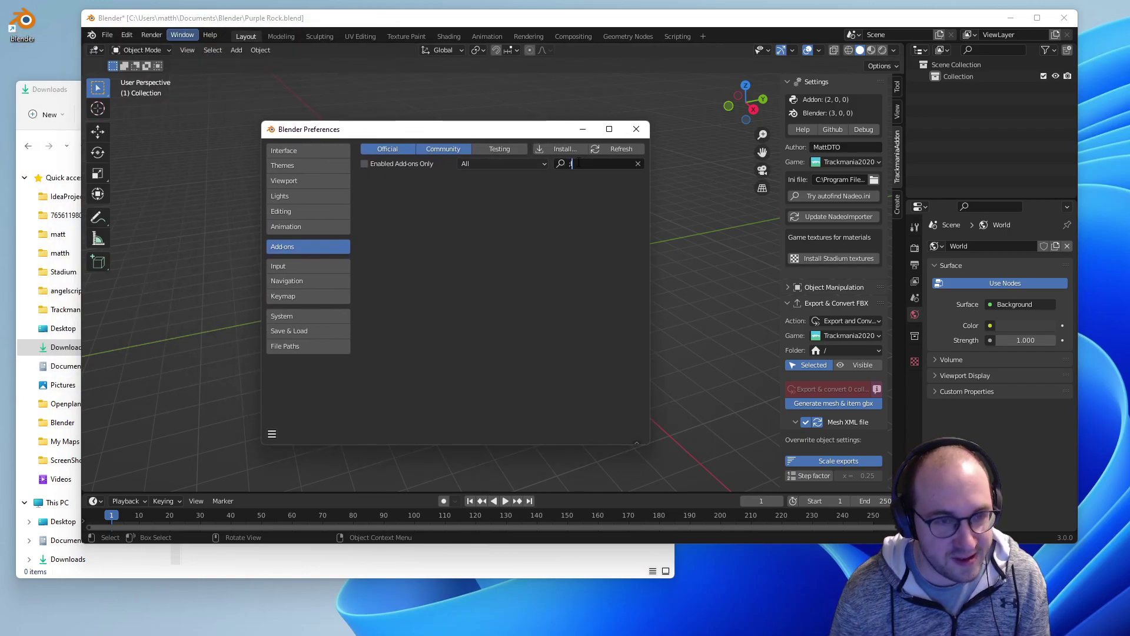
type("lands")
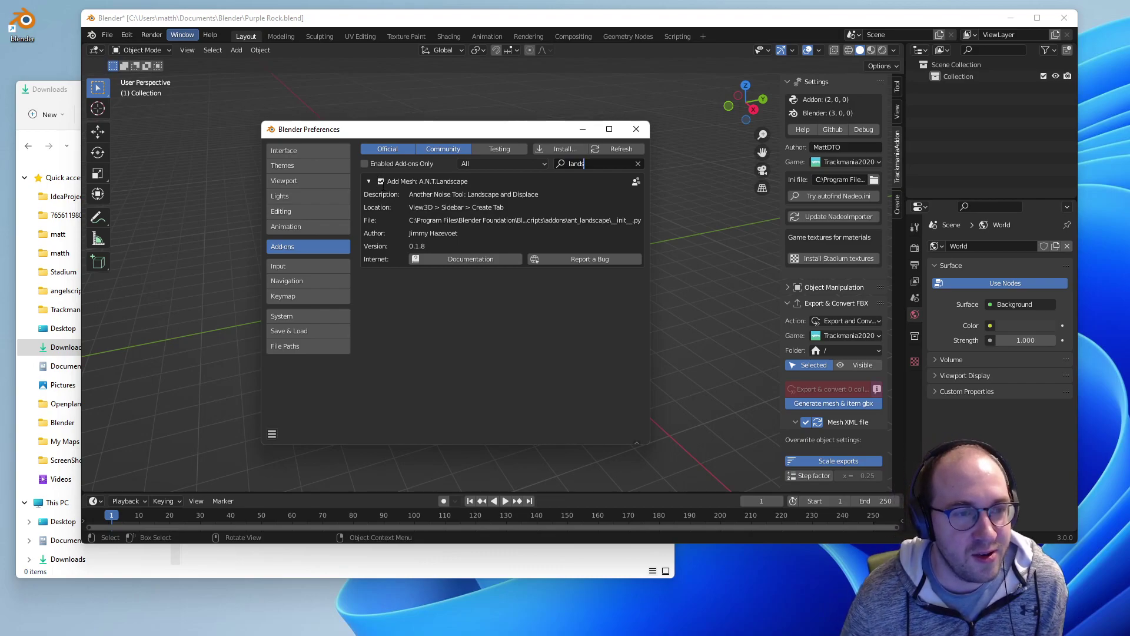
left_click(381, 182)
left_click(381, 182)
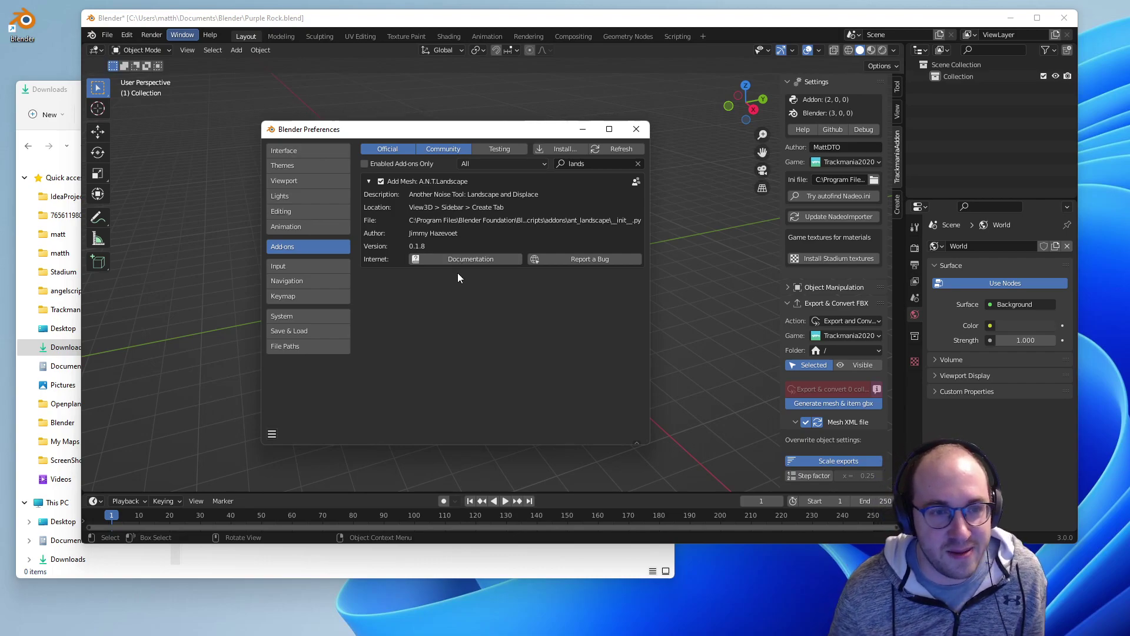
left_click(637, 129)
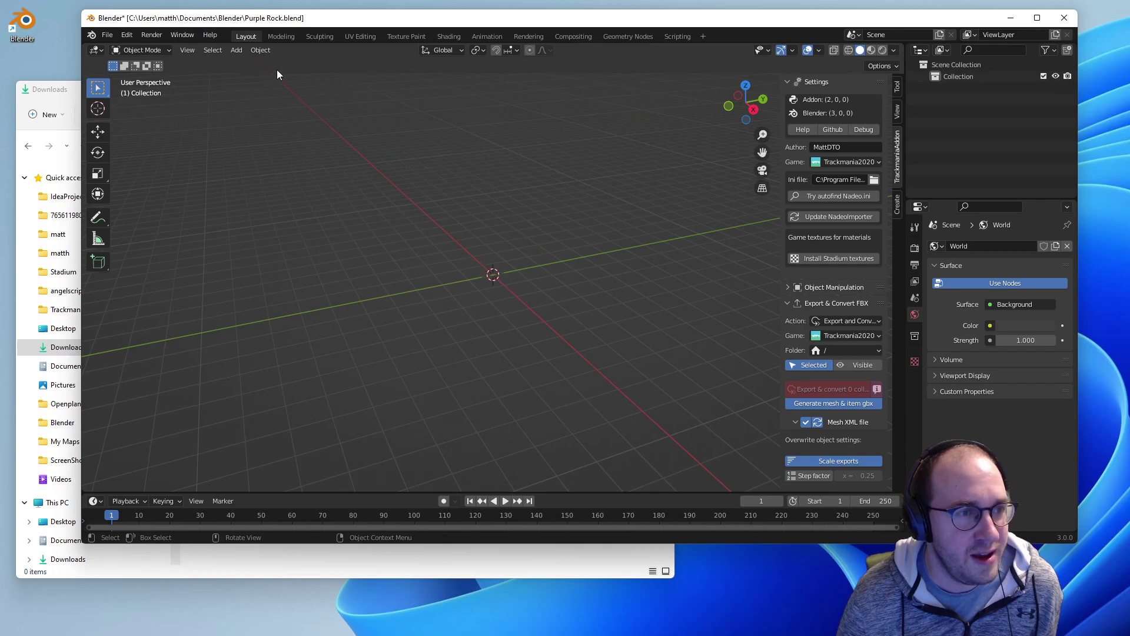
Add a Landscape mesh to the empty scene
left_click(238, 51)
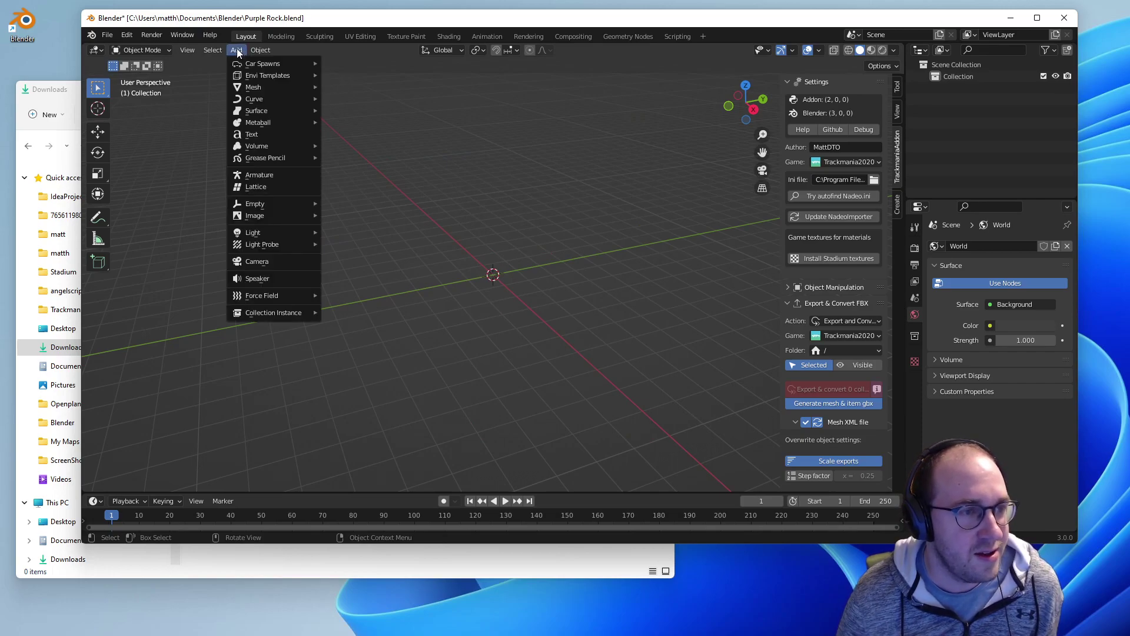
left_click(213, 50)
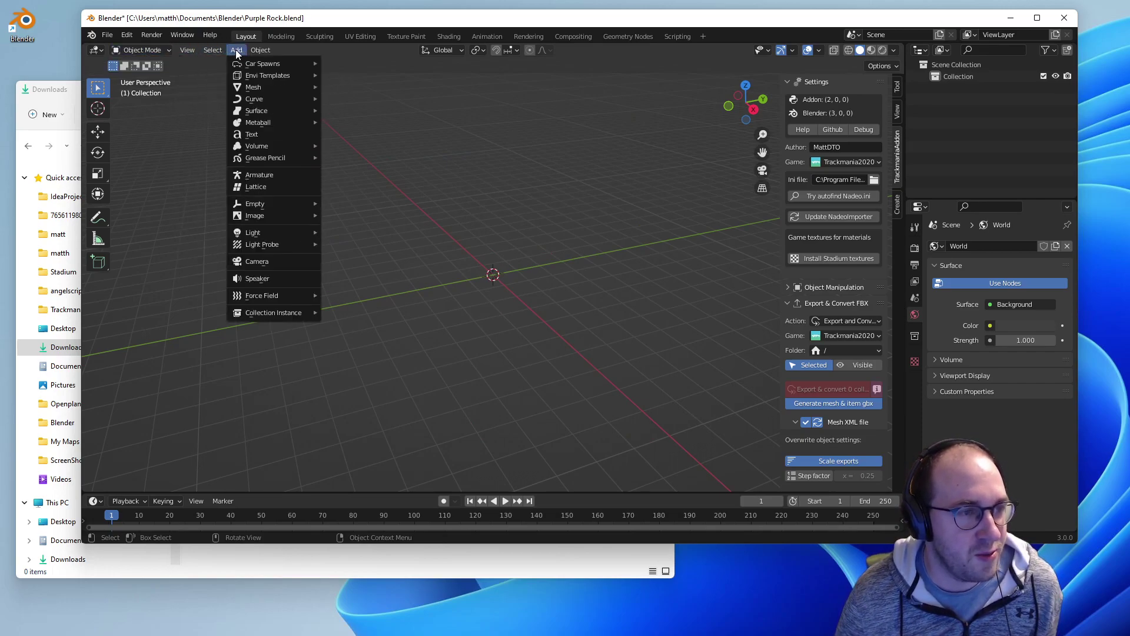
mouse_move(265, 87)
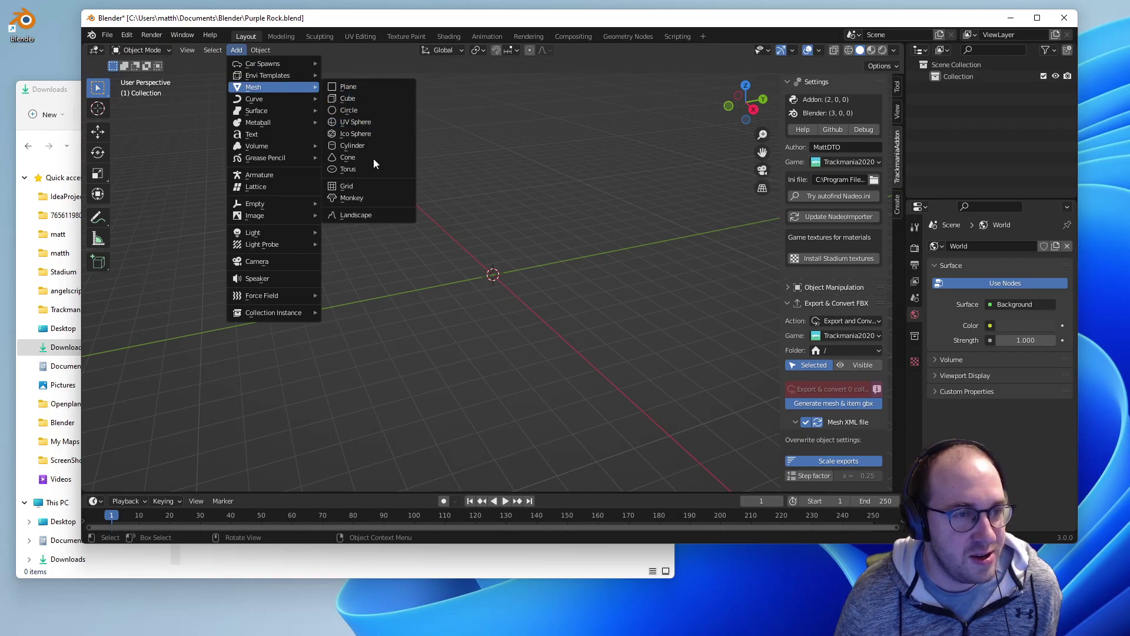
left_click(371, 216)
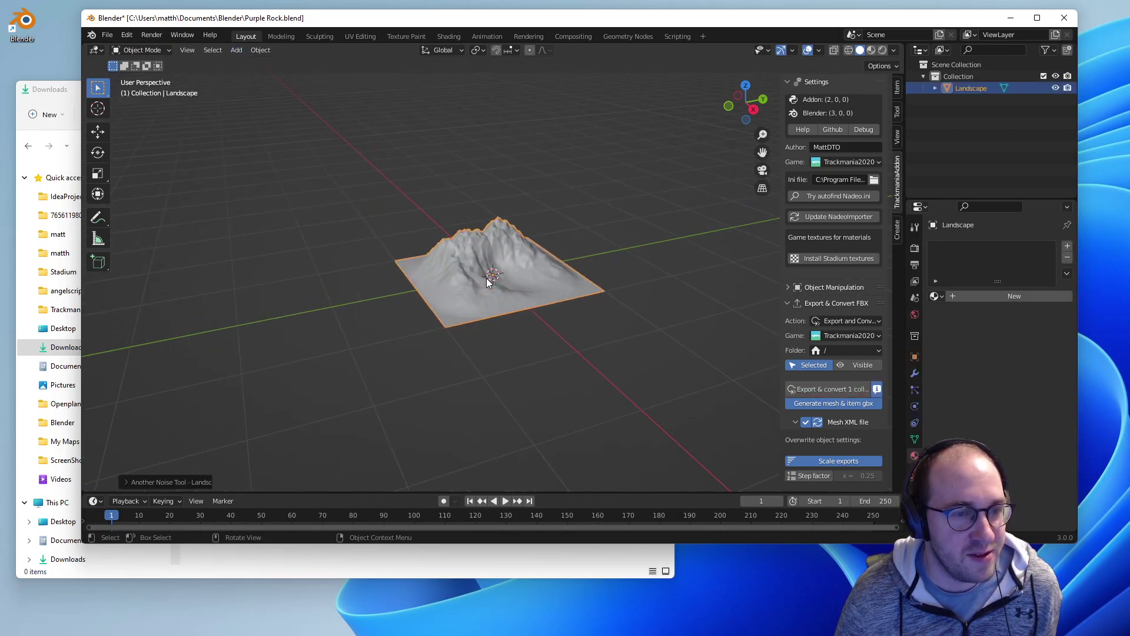
mouse_move(517, 270)
middle_mouse_down()
mouse_move(528, 246)
mouse_move(506, 275)
middle_mouse_up()
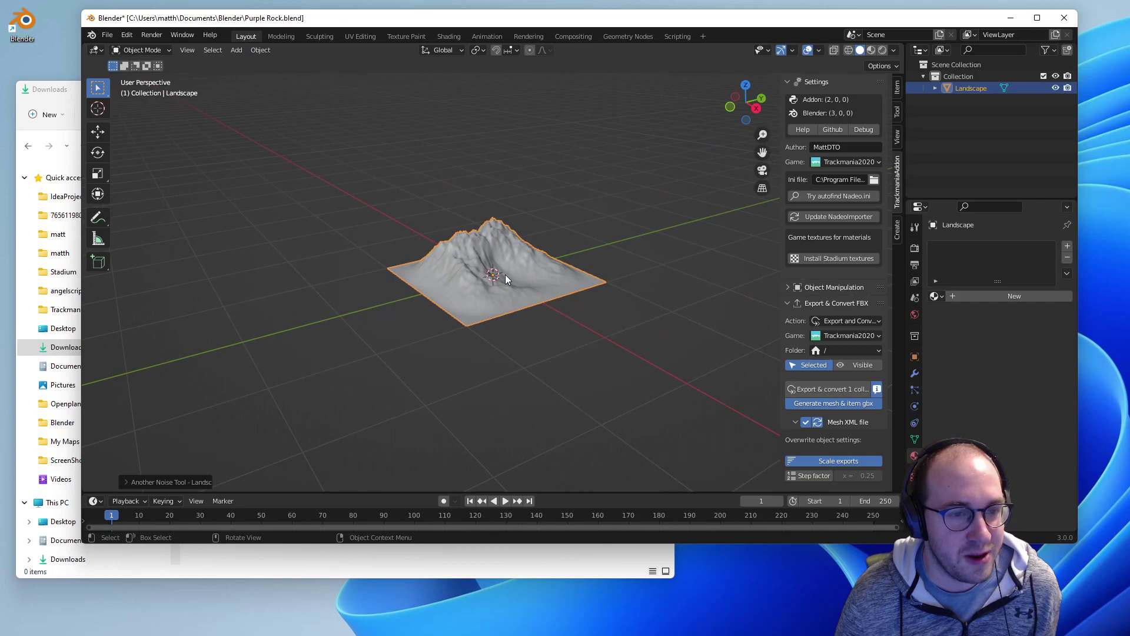
scroll(505, 274, "down", 1)
scroll(505, 274, "down", 3)
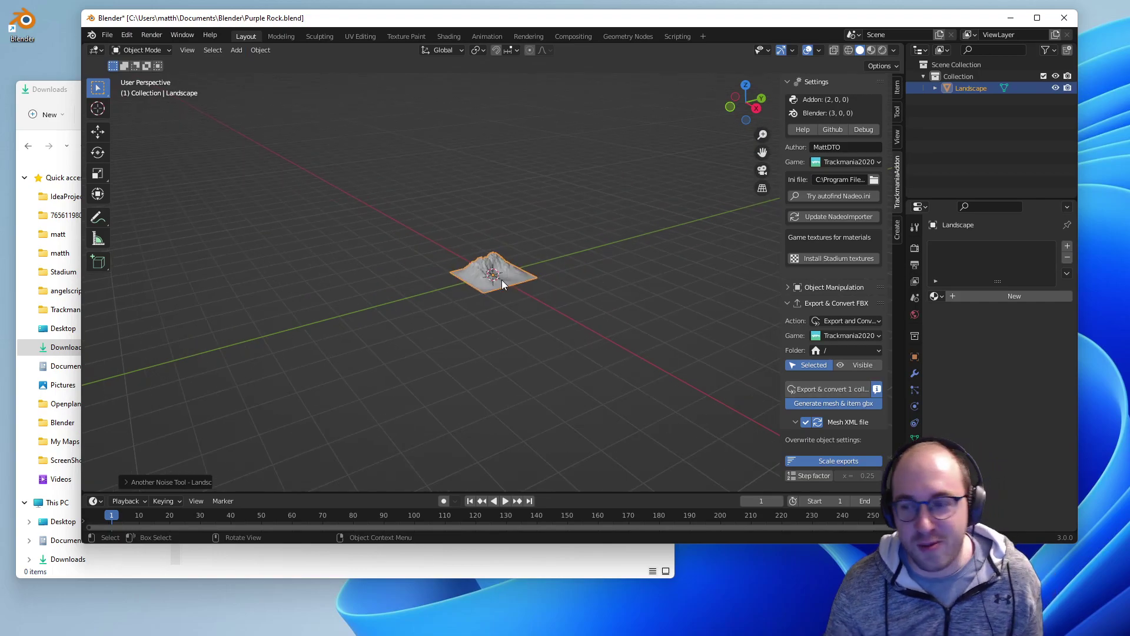
scroll(501, 280, "up", 5)
middle_click_drag(509, 271, 481, 273)
scroll(521, 279, "up", 2)
scroll(482, 273, "down", 1)
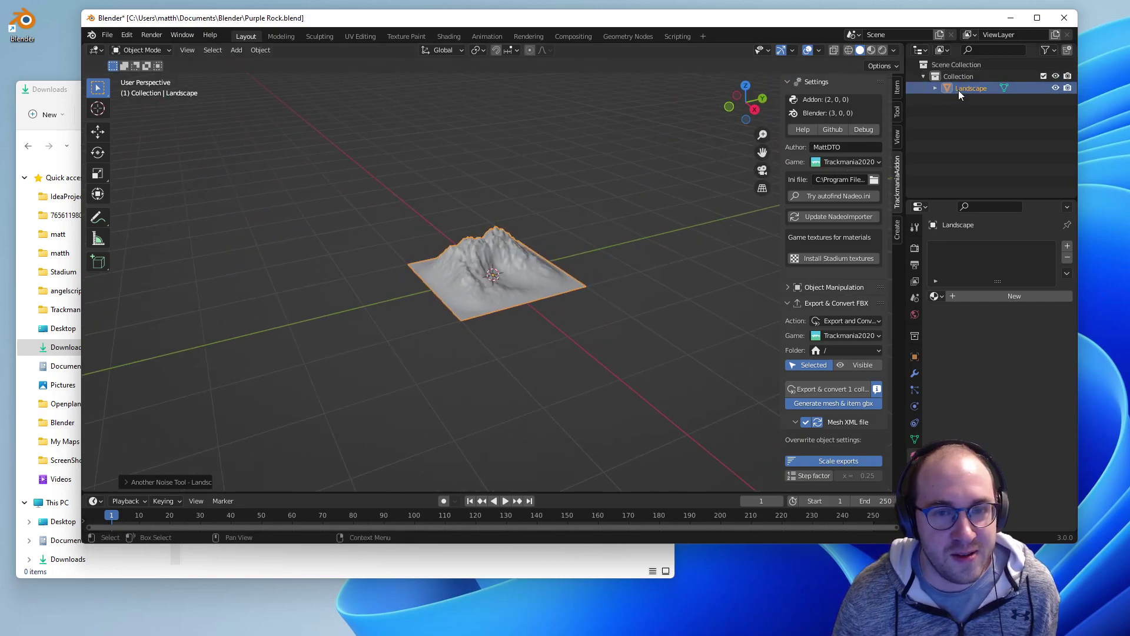
Select the landscape's mesh data and expand the Landscape Noise and Landscape Displace settings
left_click(935, 88)
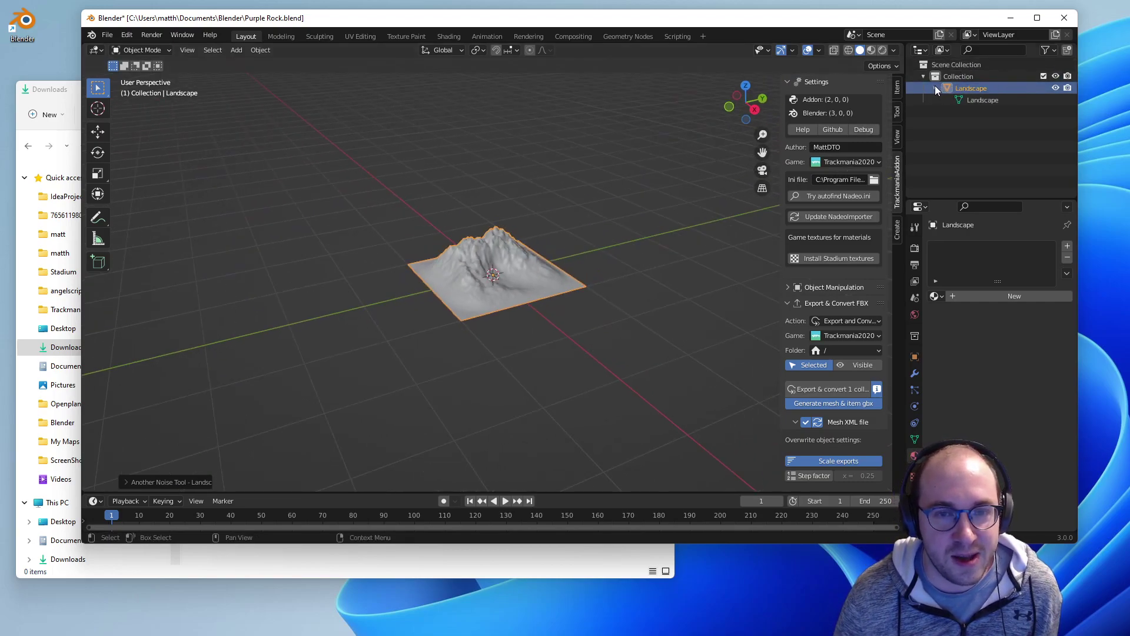
left_click(984, 100)
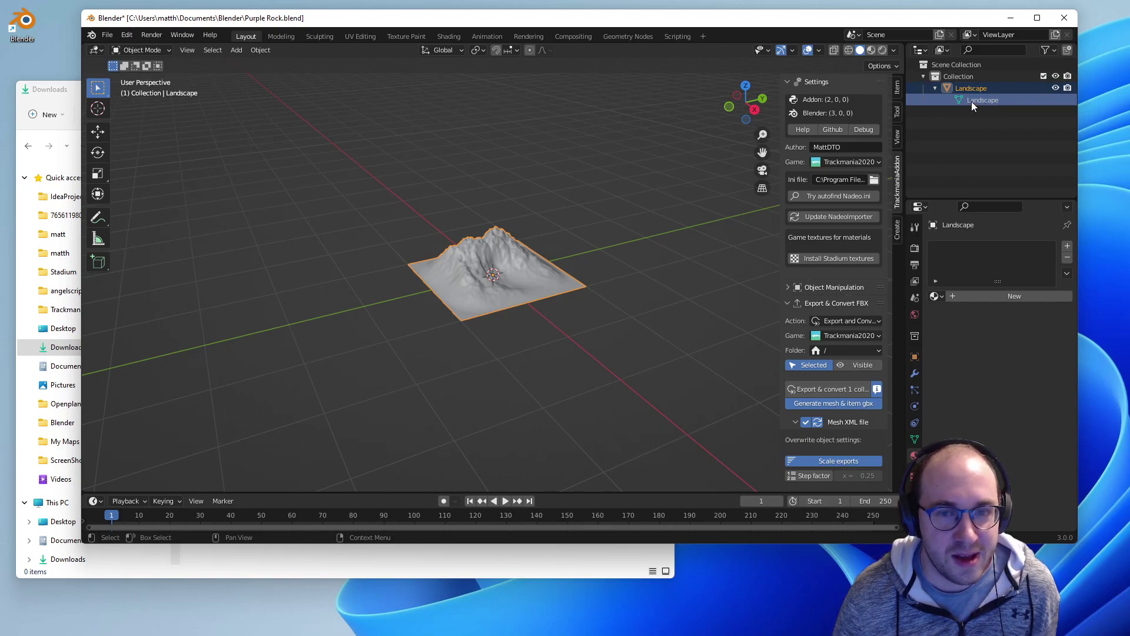
left_click(895, 230)
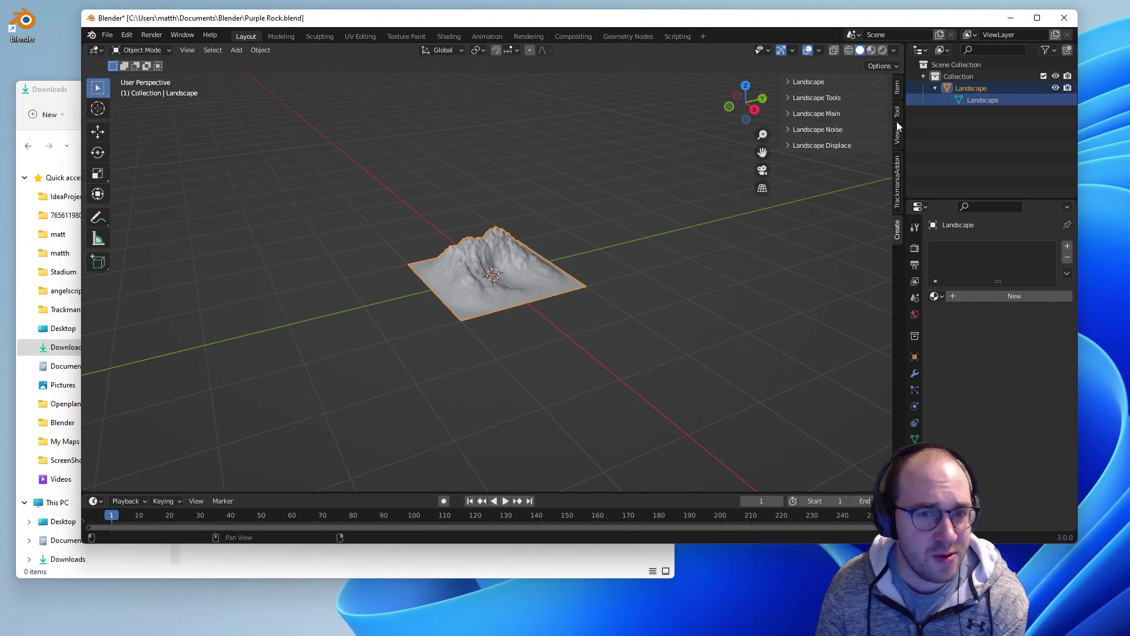
left_click(188, 51)
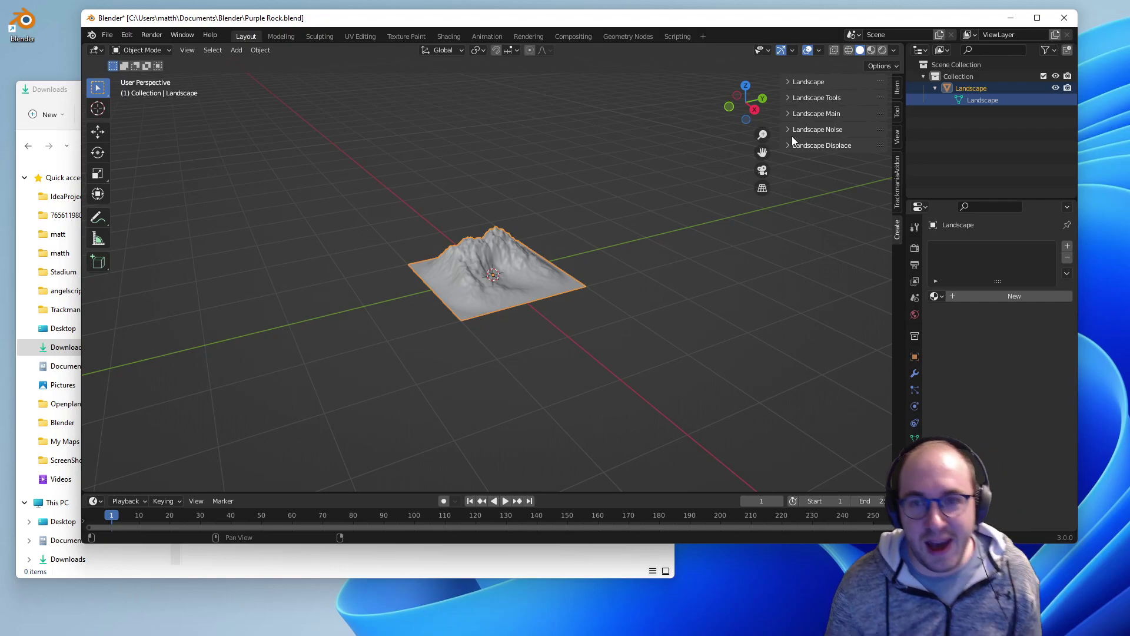
left_click_drag(793, 136, 814, 143)
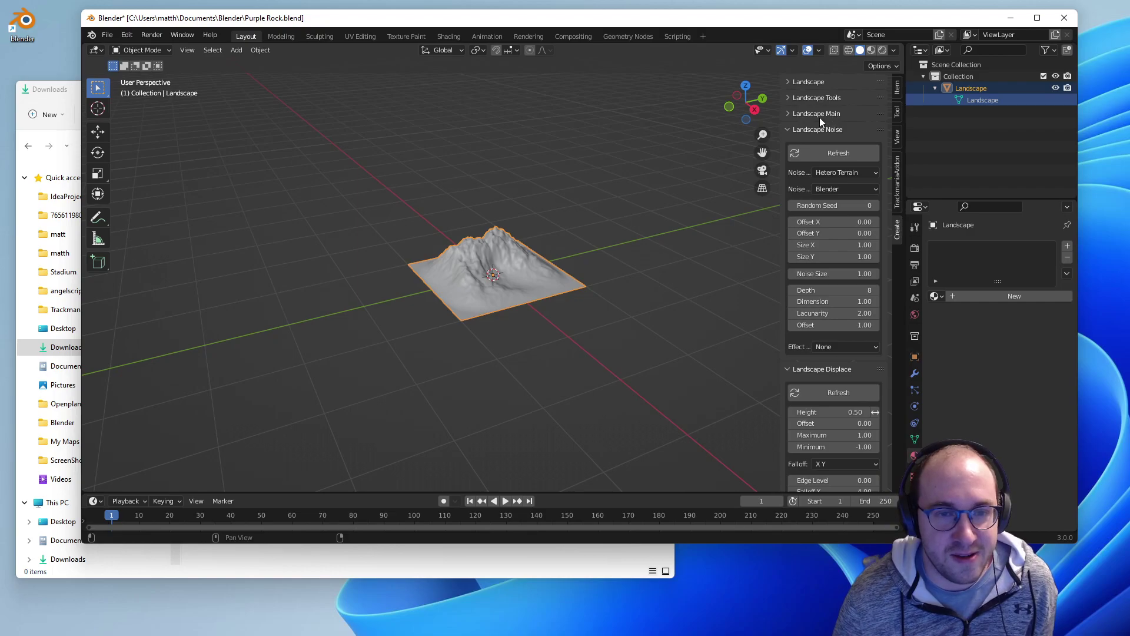
Choose TM_Purple_Rock as the material in the landscape's main settings
left_click(819, 115)
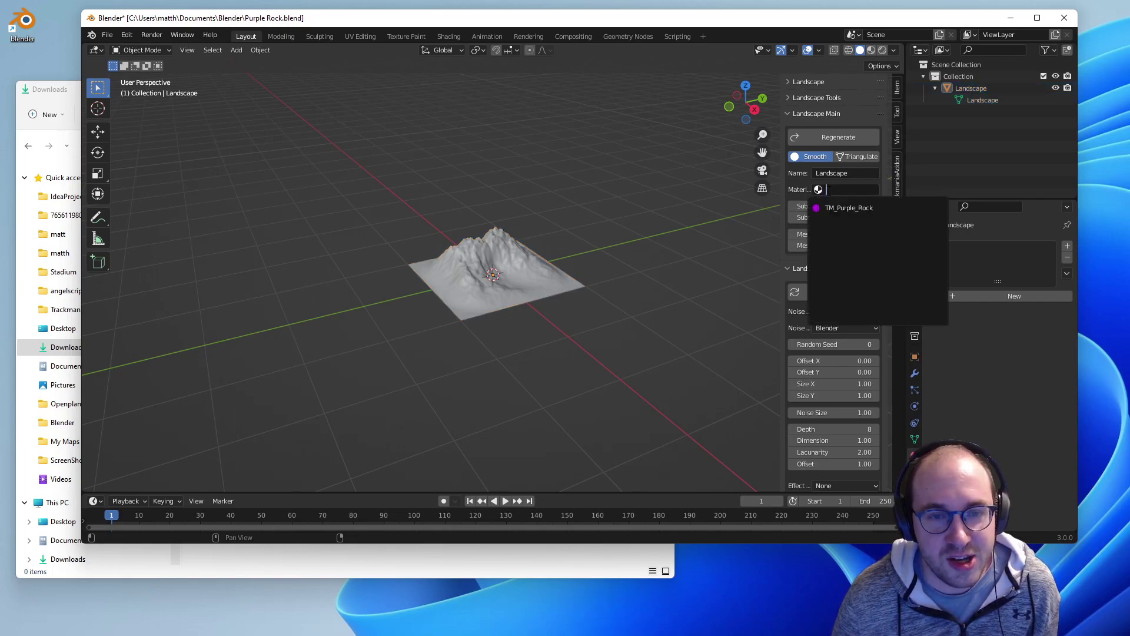
left_click(842, 189)
left_click(847, 208)
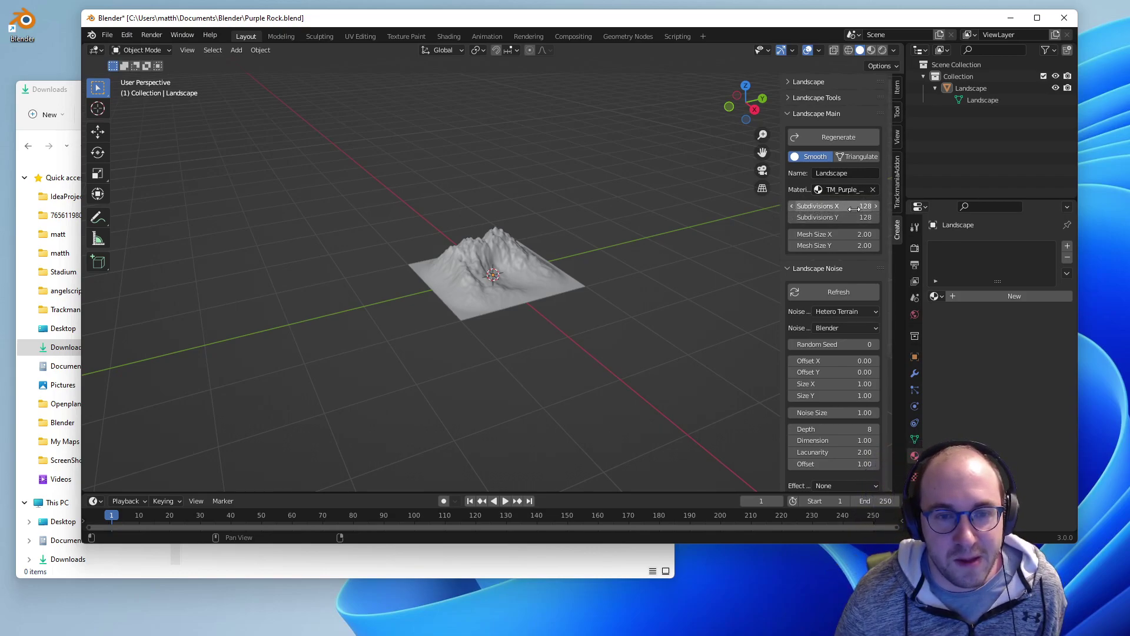
Set the landscape's X and Y subdivisions to 24 each
left_click(855, 207)
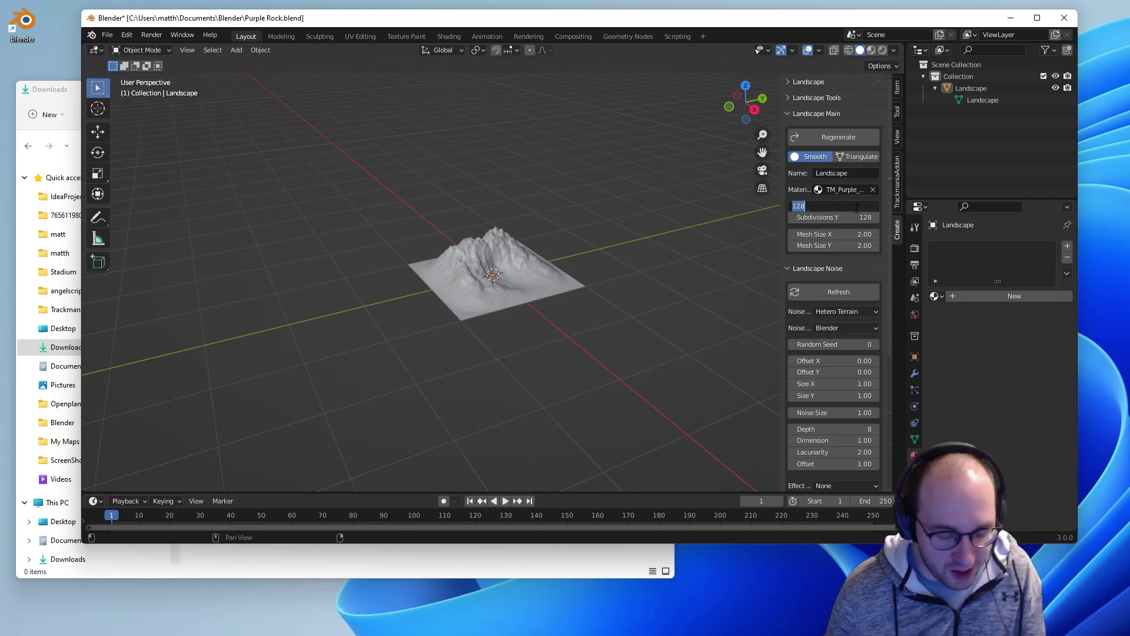
type("24")
key("Return")
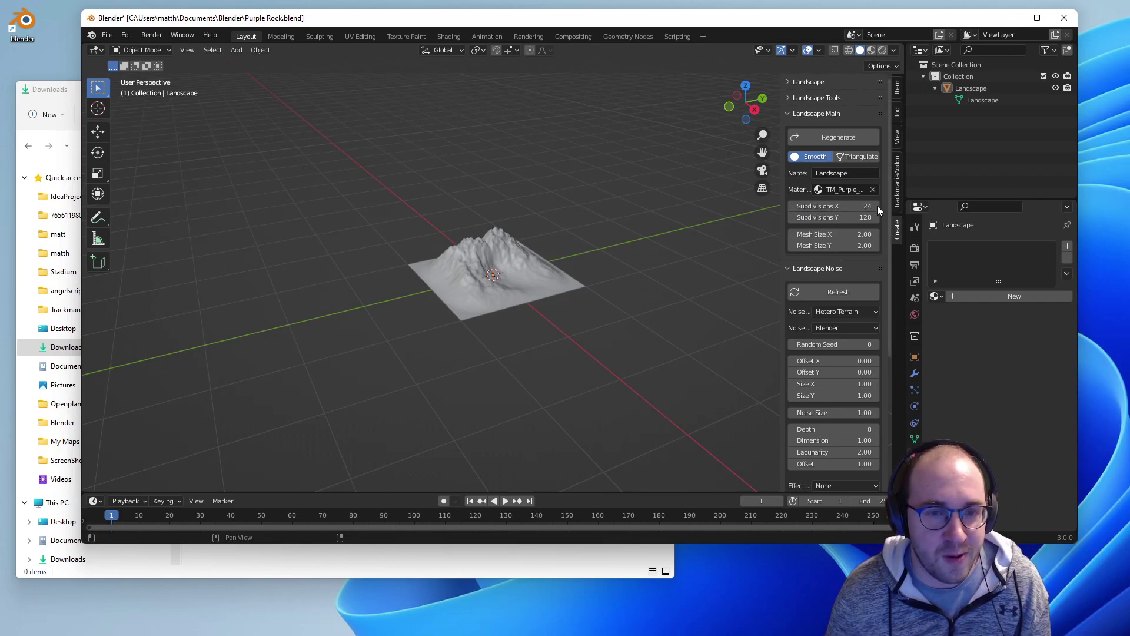
left_click(855, 216)
type("24")
key("Return")
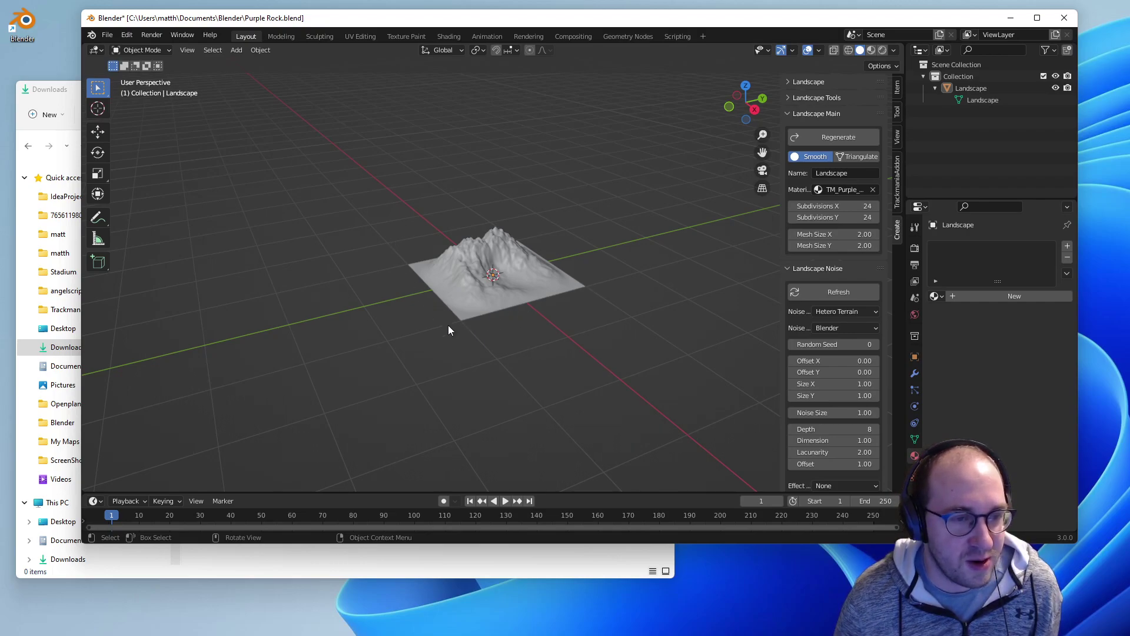
Set the landscape's mesh size to 10 in both X and Y
left_click(861, 233)
type("1")
key("Return")
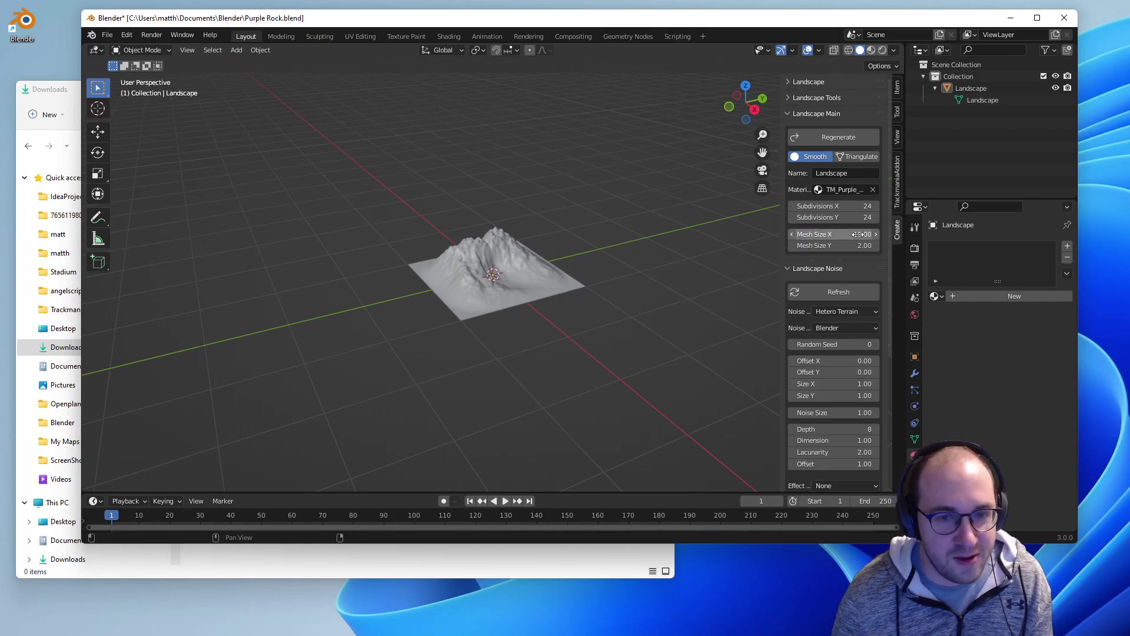
left_click(860, 245)
type("10")
key("Return")
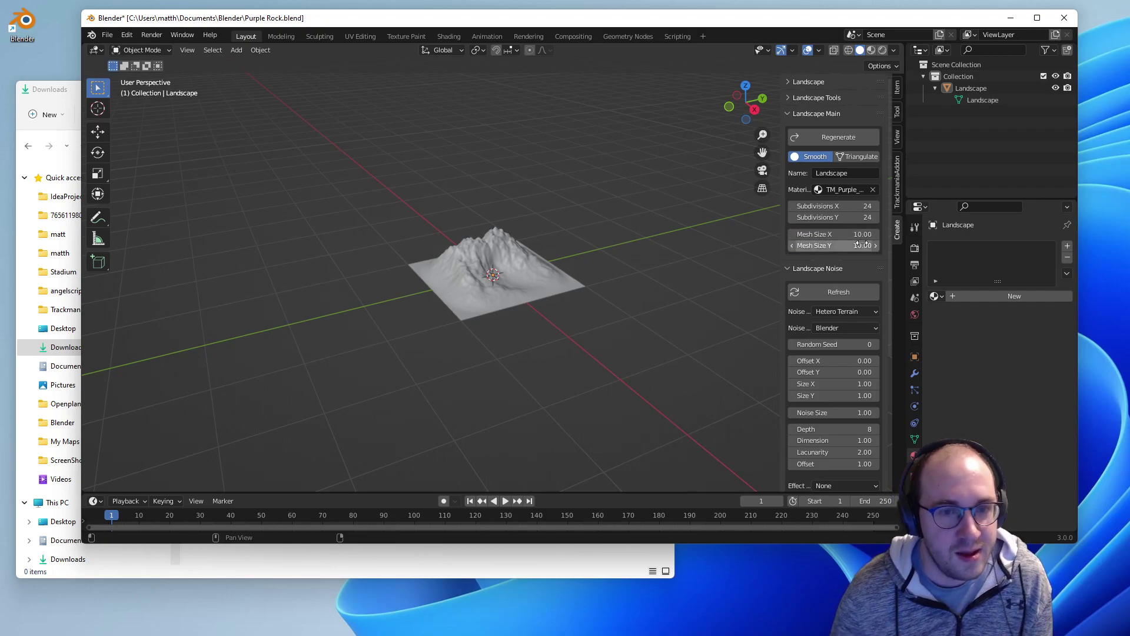
Regenerate the landscape with the current main settings and inspect its surface from a low angle
left_click(838, 136)
middle_click_drag(549, 331, 480, 245)
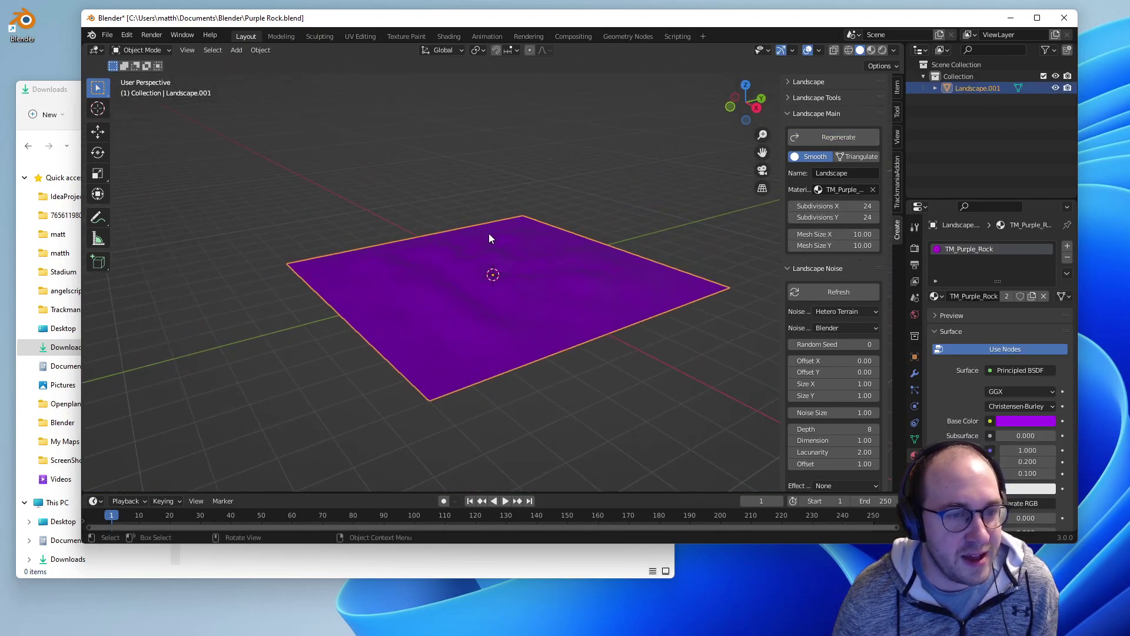
middle_click_drag(477, 356, 528, 298)
middle_click_drag(580, 271, 623, 263)
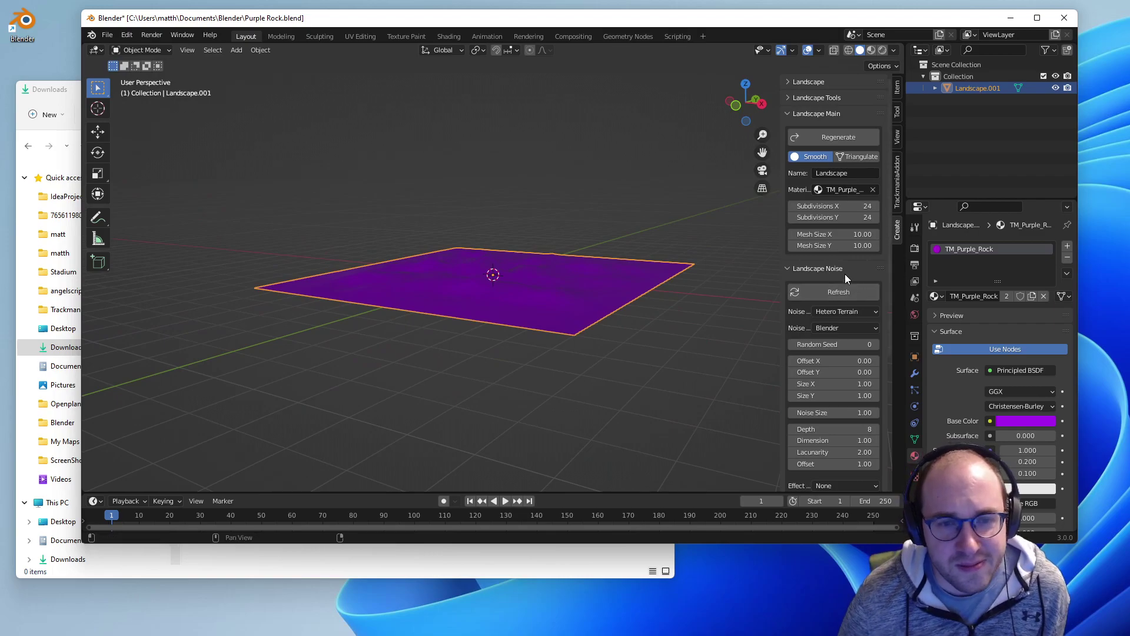
Set the landscape displacement's maximum to 10
scroll(853, 297, "down", 7)
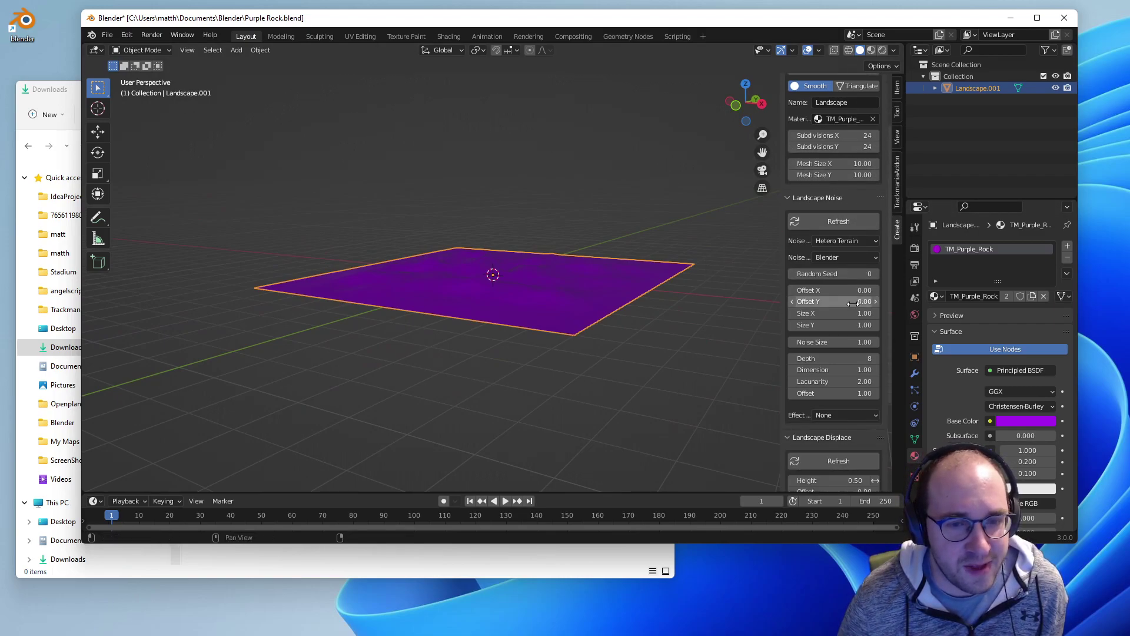
scroll(850, 309, "down", 2)
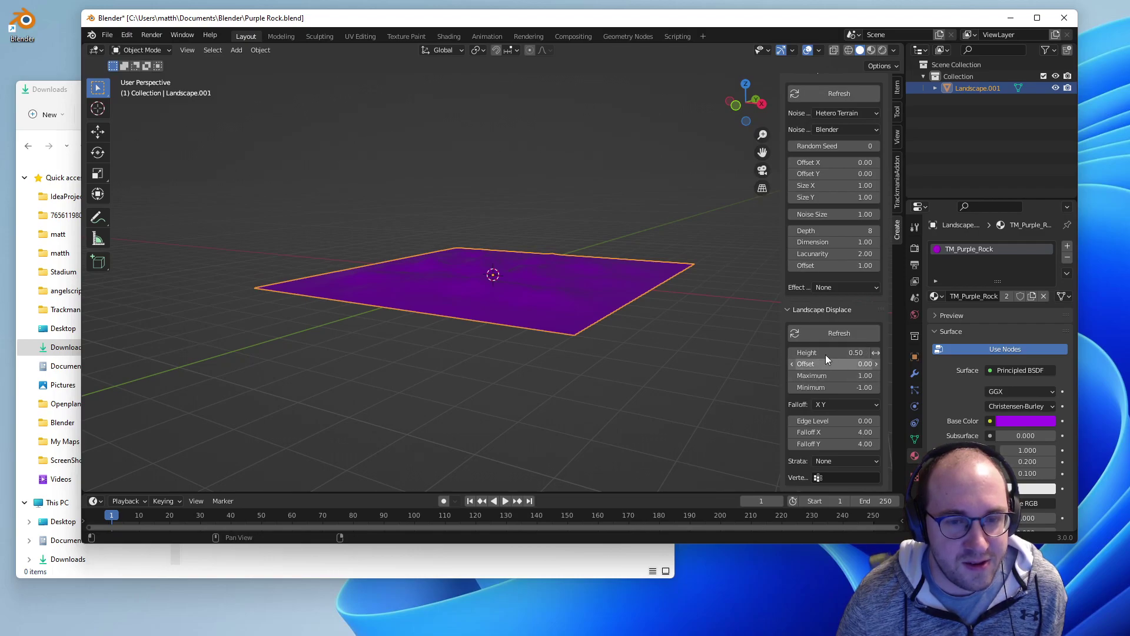
left_click(818, 377)
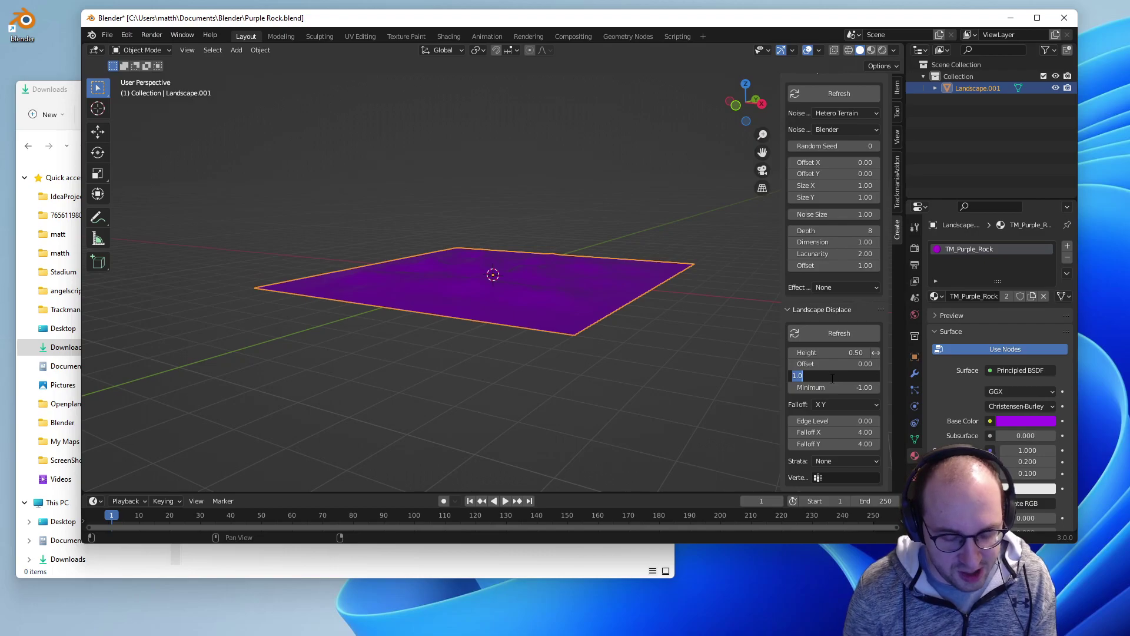
type("1")
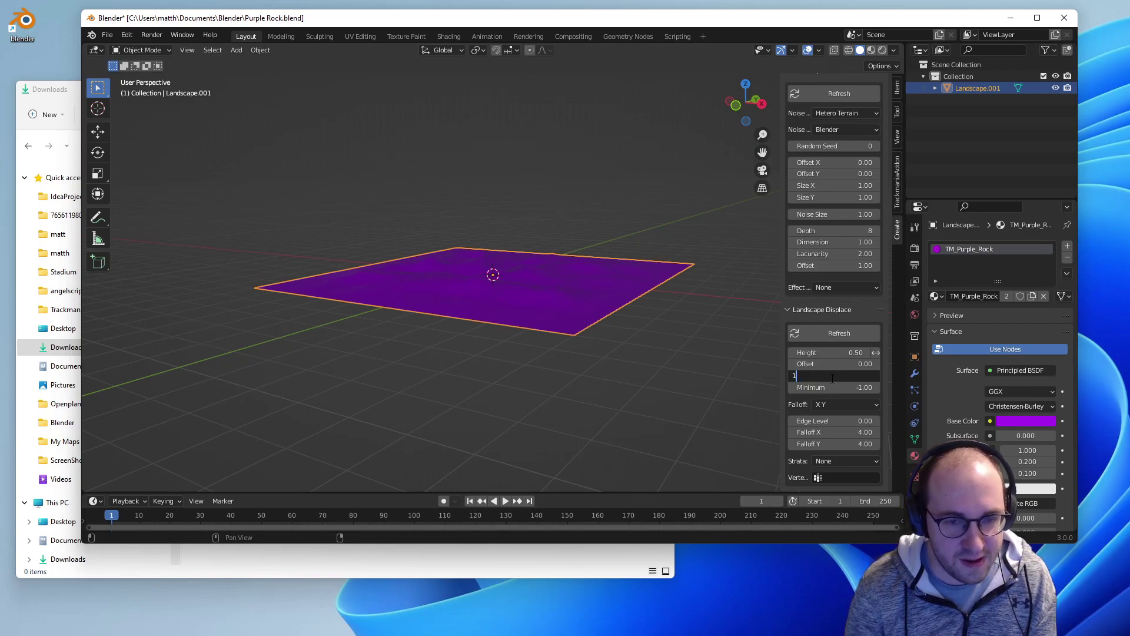
type("0")
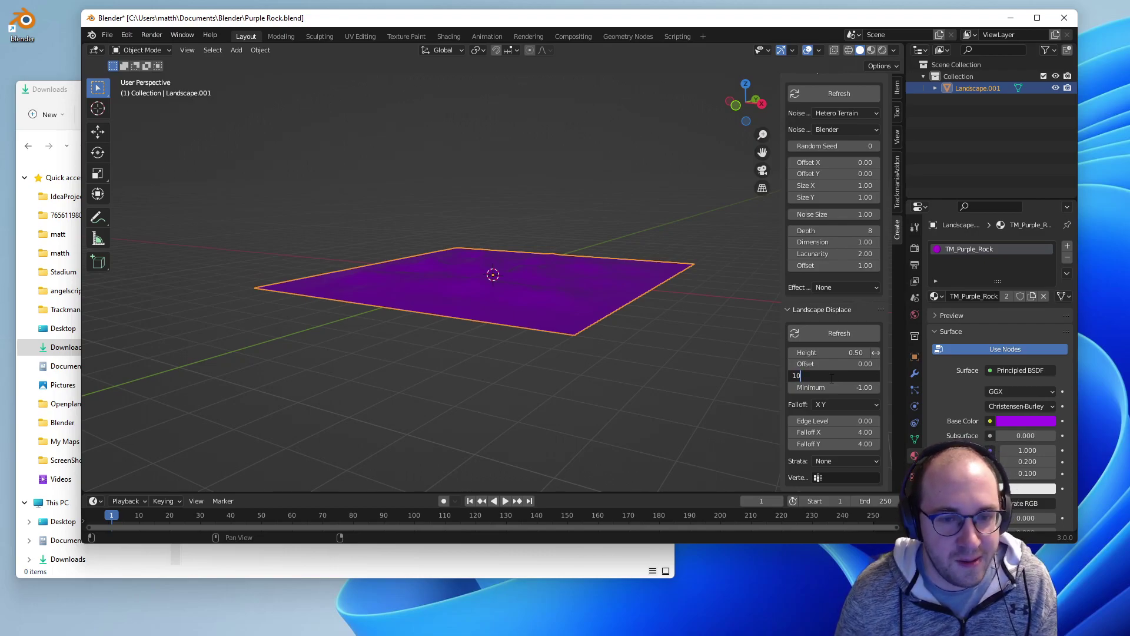
key("Return")
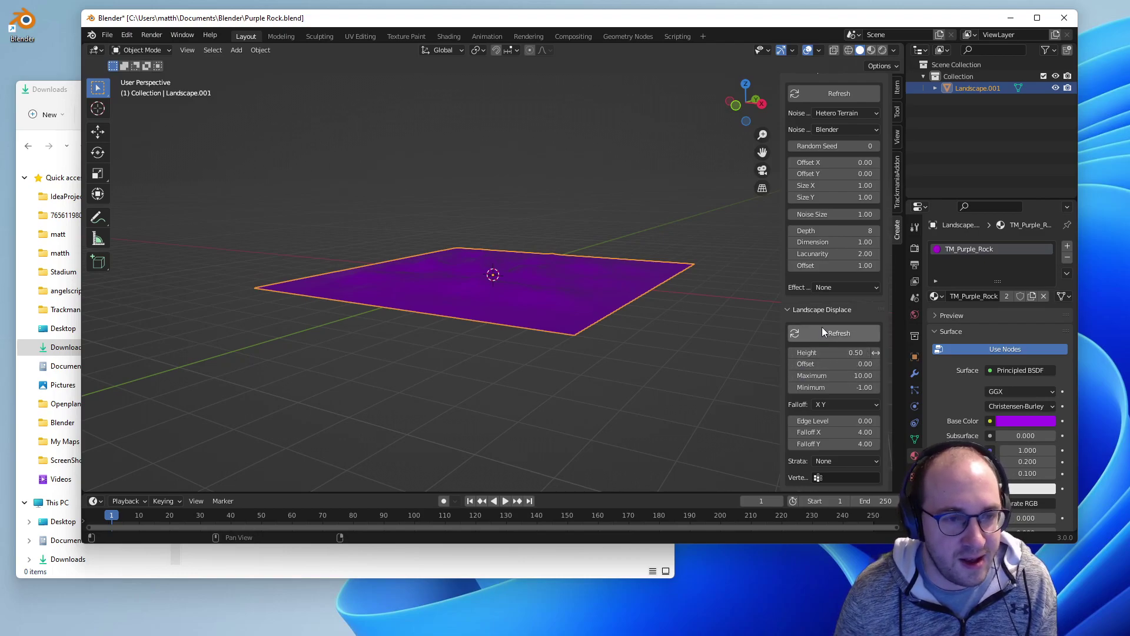
Set the landscape displacement height to 8 and refresh the landscape
double_click(843, 352)
type("8)")
key("Return")
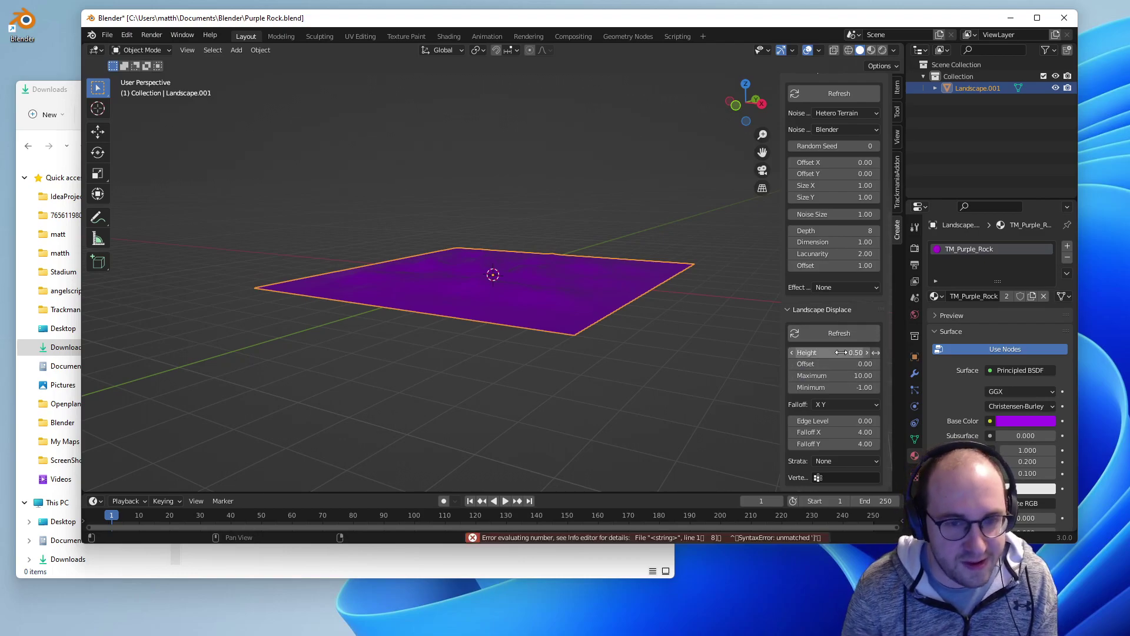
double_click(841, 353)
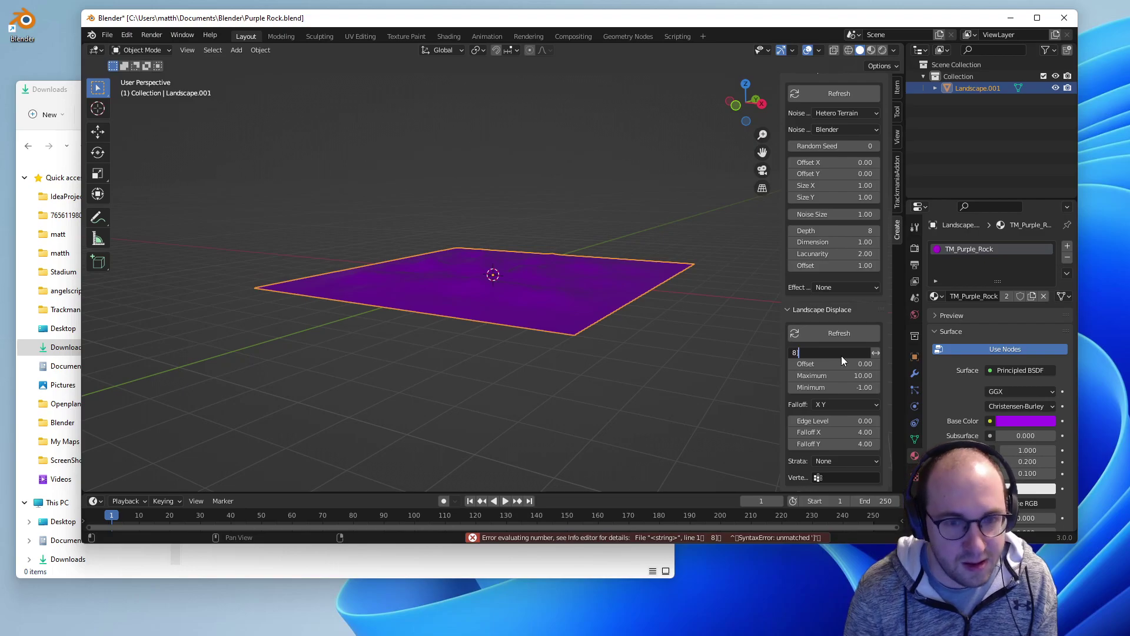
key("Escape")
double_click(842, 352)
type("8")
key("Return")
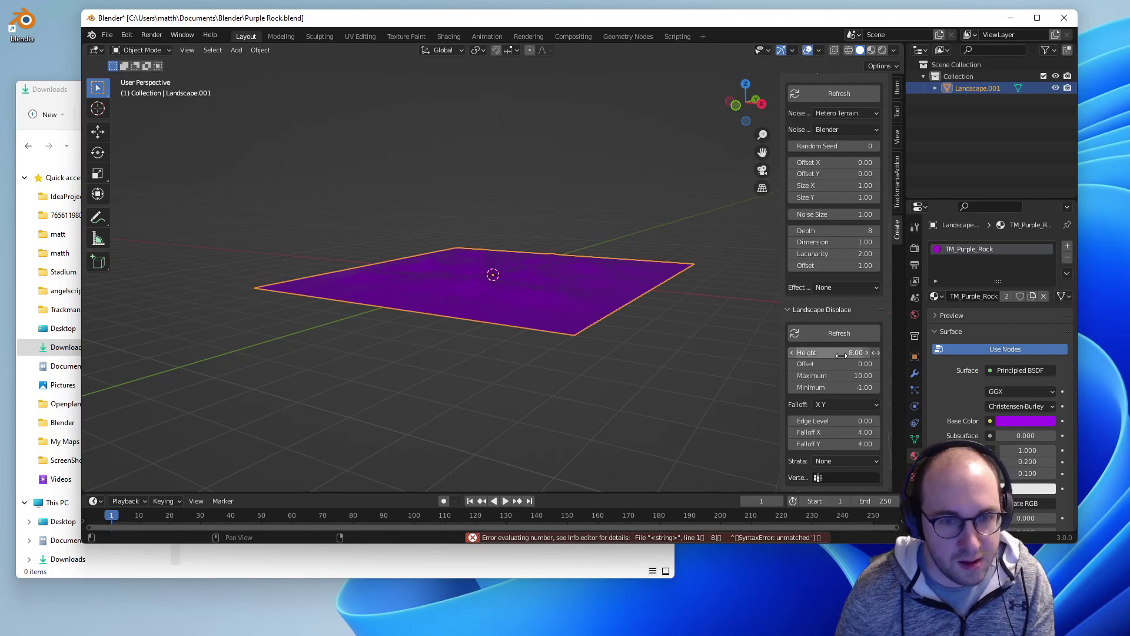
left_click(836, 338)
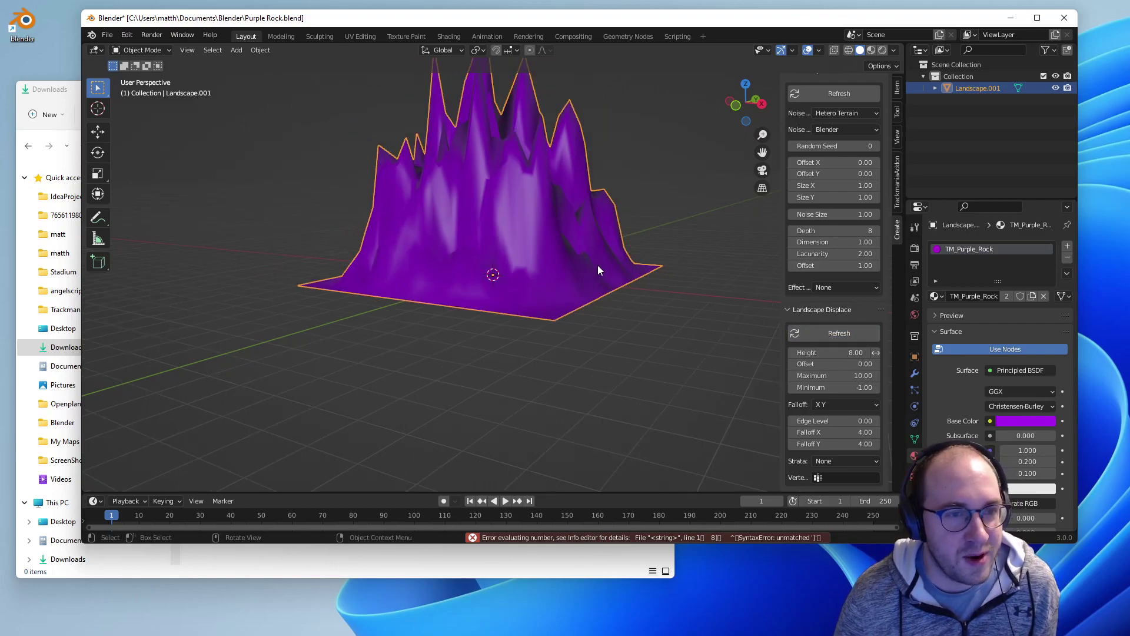
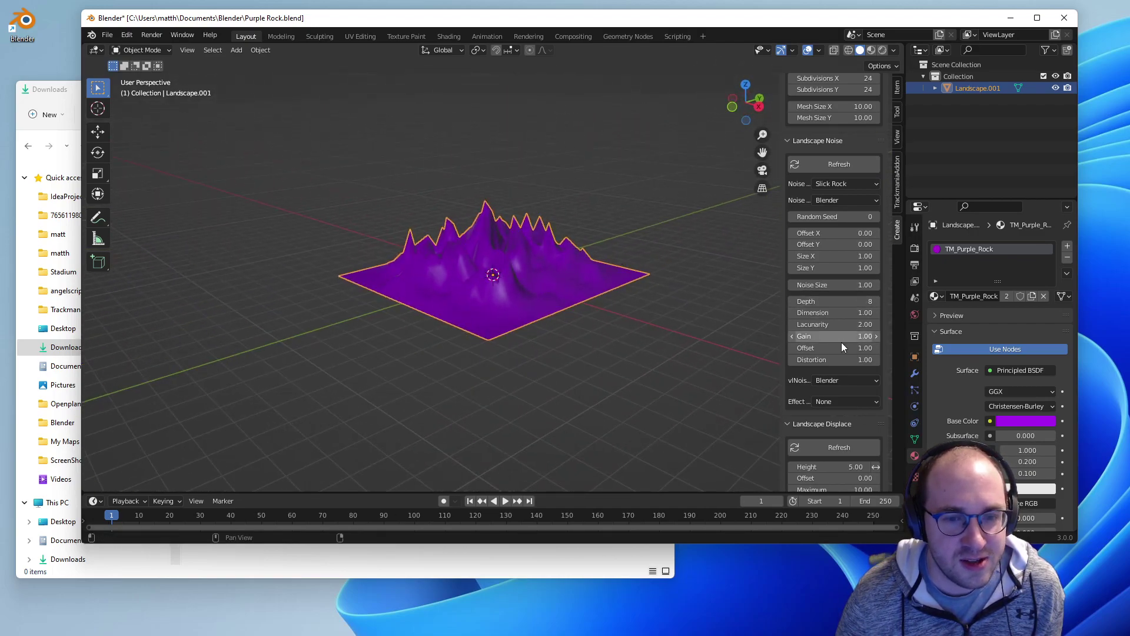
Set the landscape's noise size to 4, refresh the noise and inspect the reshaped terrain
left_click(845, 284)
type("4")
key("Return")
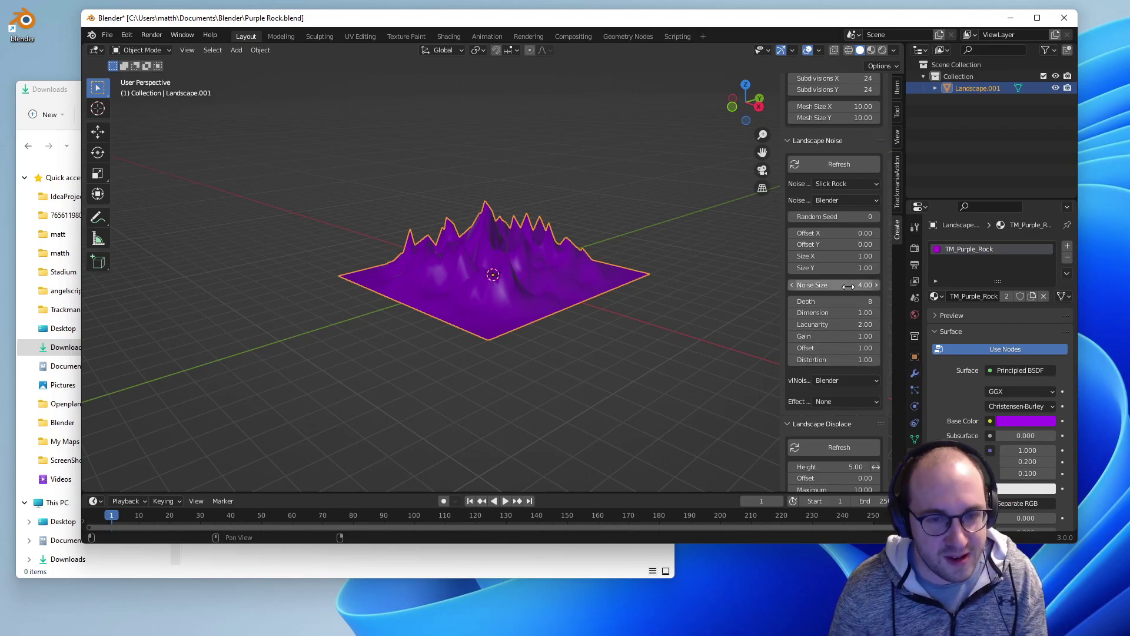
left_click(830, 162)
middle_click_drag(576, 227, 509, 243)
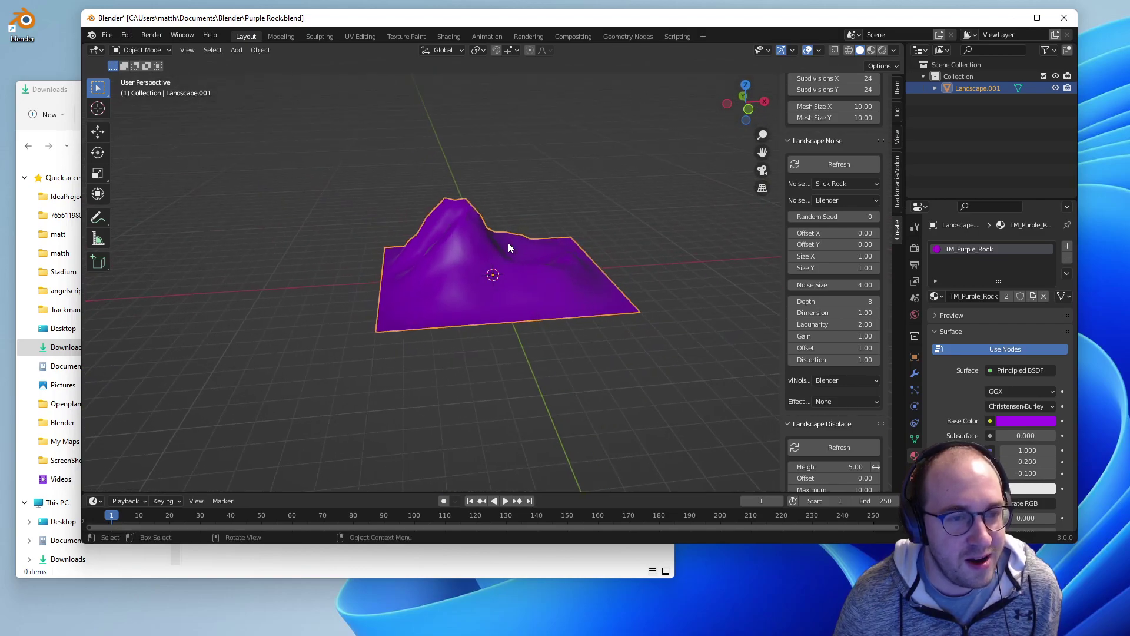
Try a noise offset of 2 and refresh the landscape
left_click(855, 351)
type("2")
key("Return")
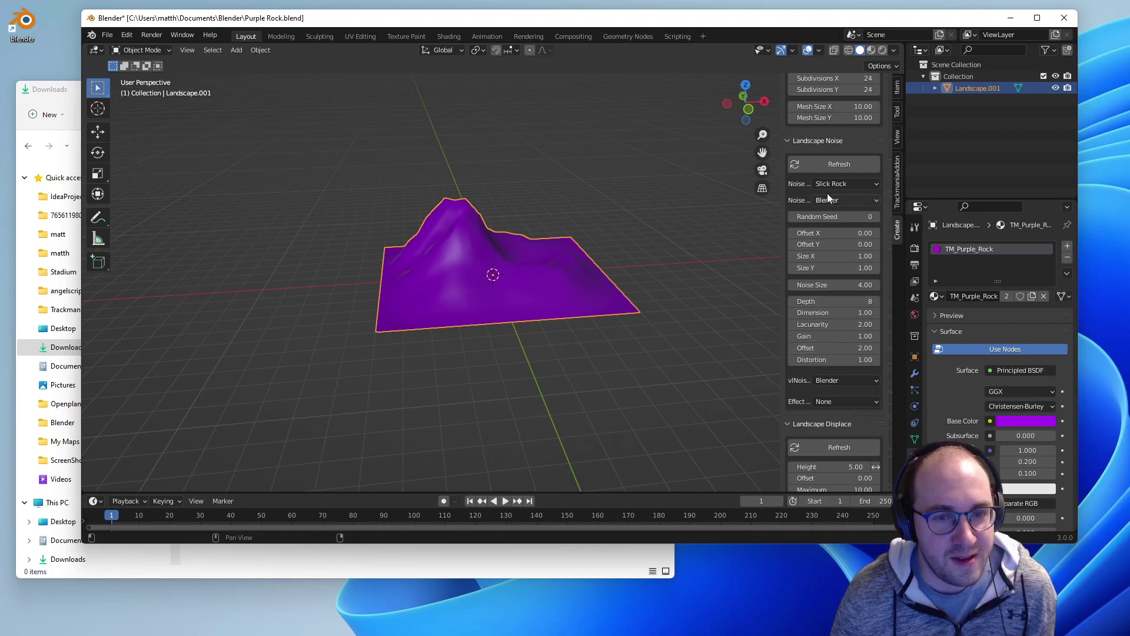
left_click(830, 163)
left_click(831, 163)
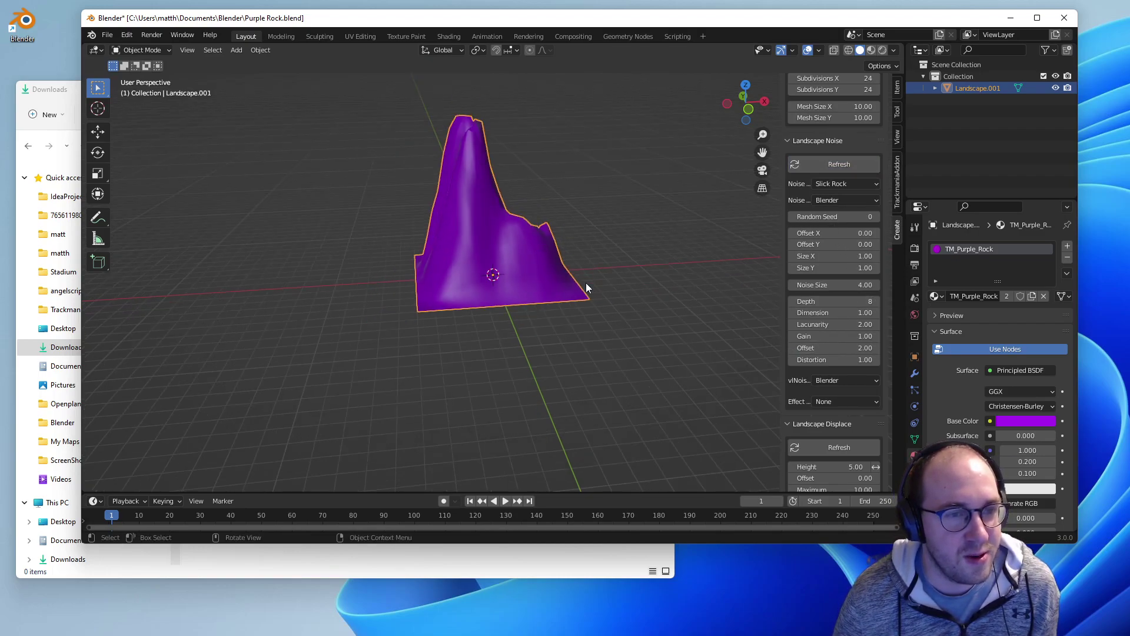
Set the noise offset back to 1 and refresh the landscape
left_click(838, 348)
type("1")
key("Return")
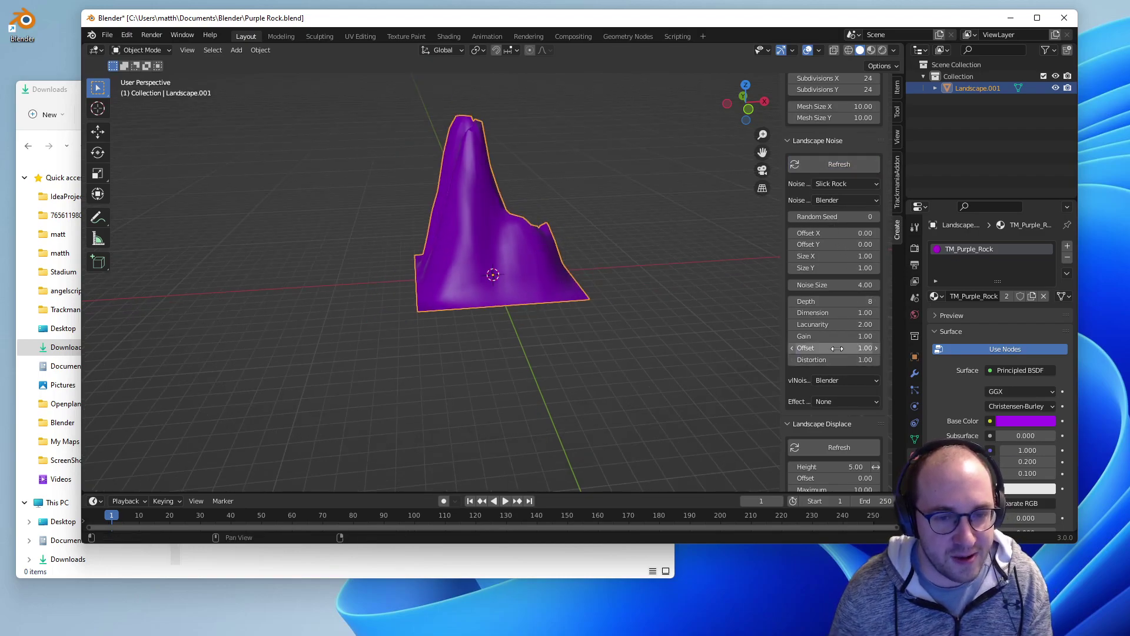
left_click(846, 170)
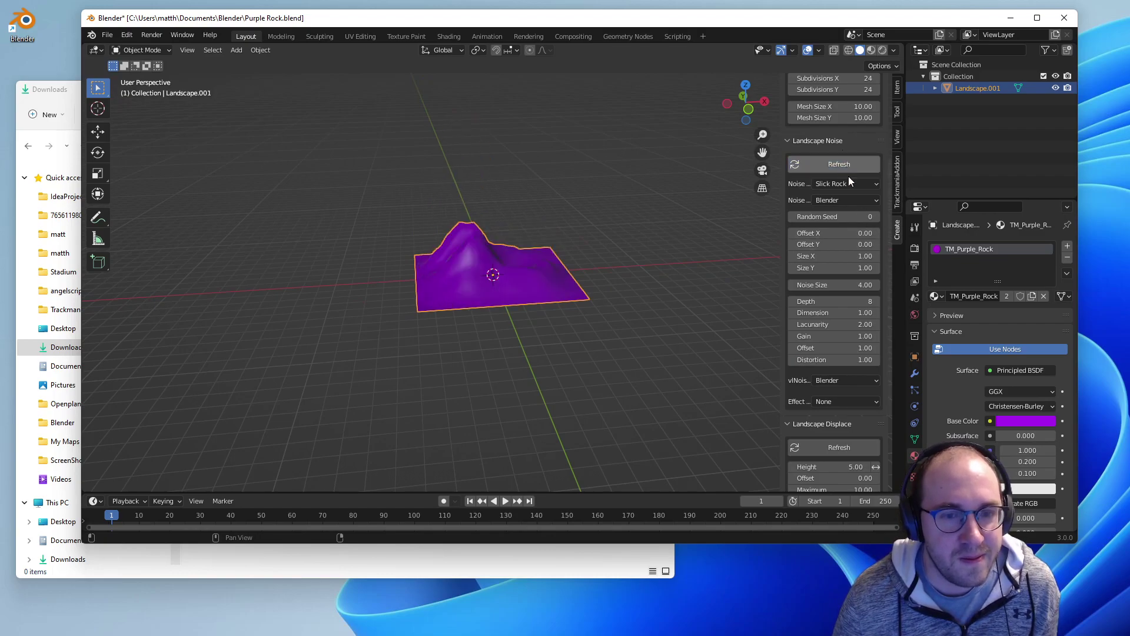
Set the noise's X offset to 2, refresh the landscape and inspect the terrain from several angles
left_click(833, 233)
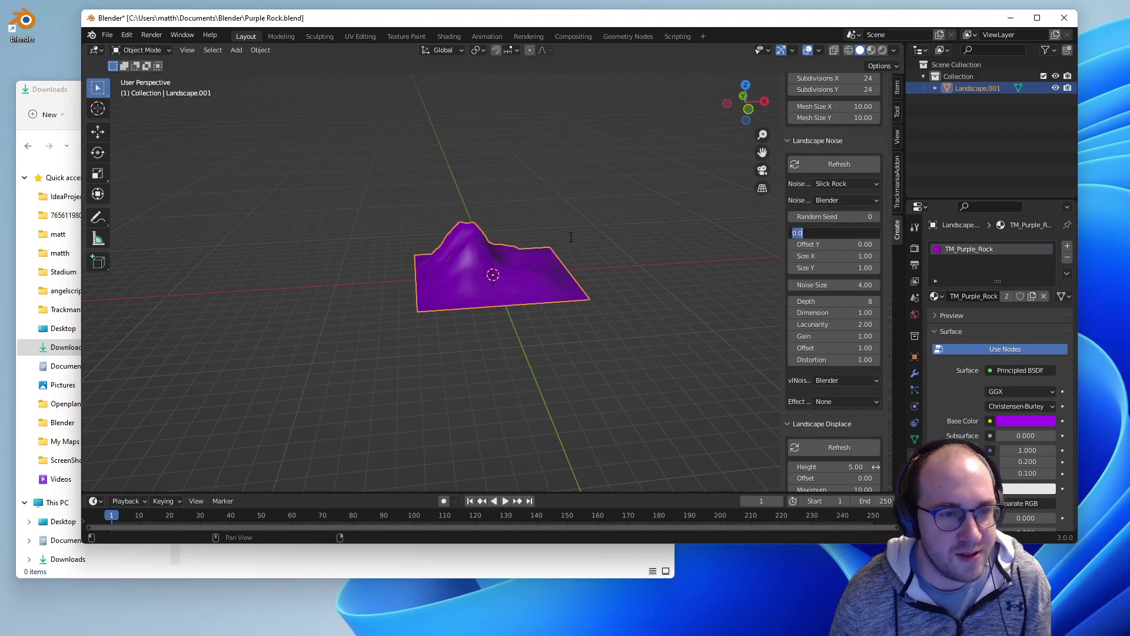
key("Escape")
left_click(843, 235)
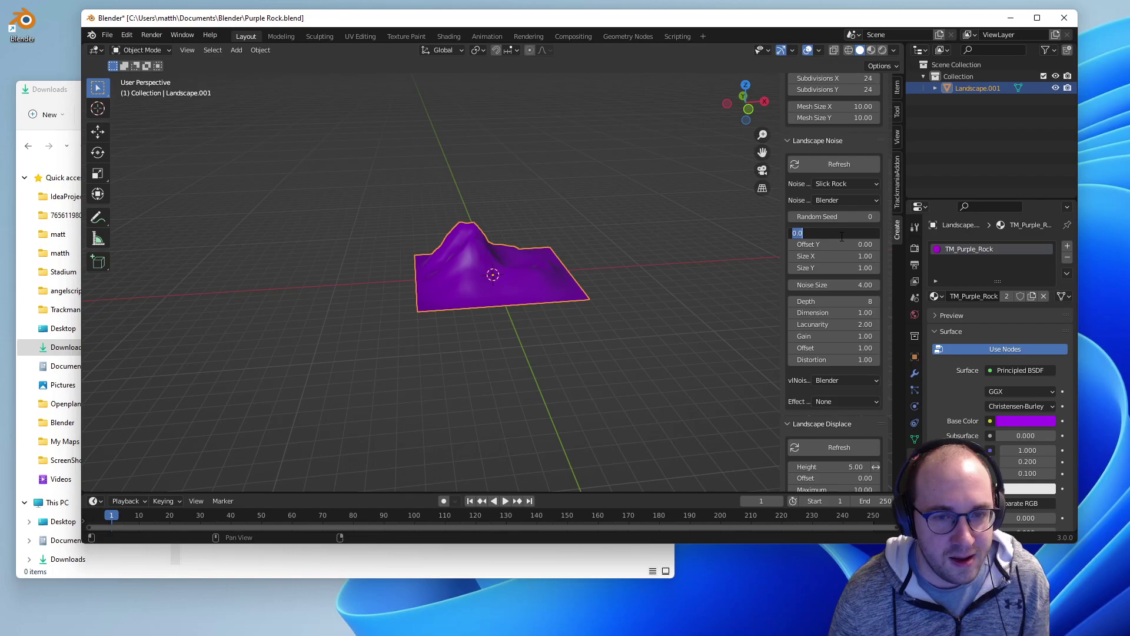
type("2")
key("Return")
left_click(839, 164)
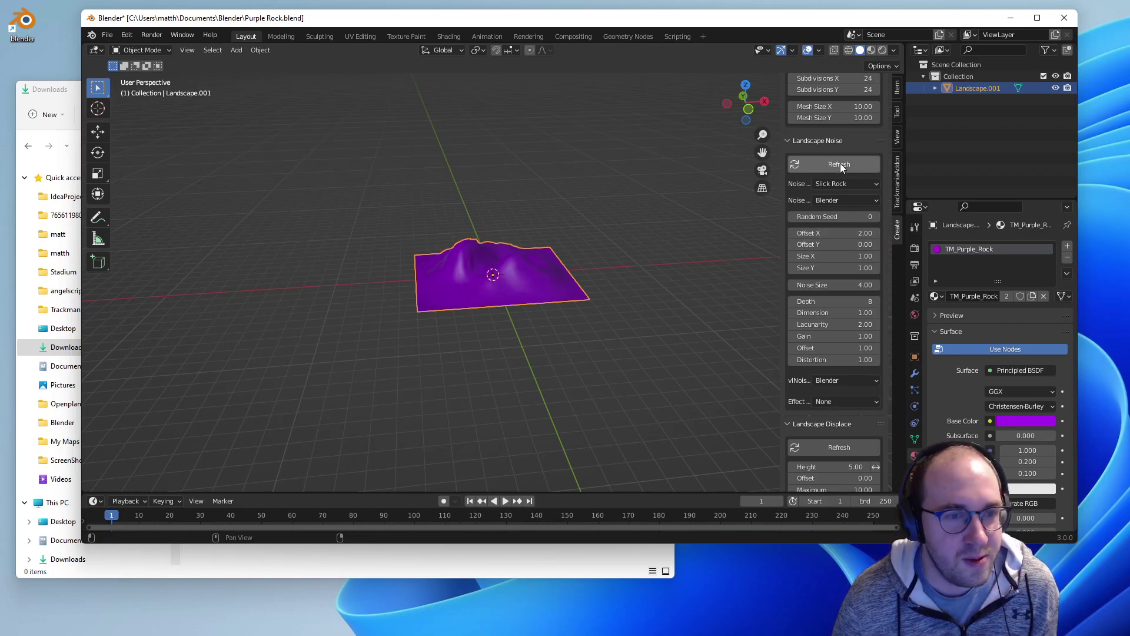
middle_click_drag(456, 245, 568, 270)
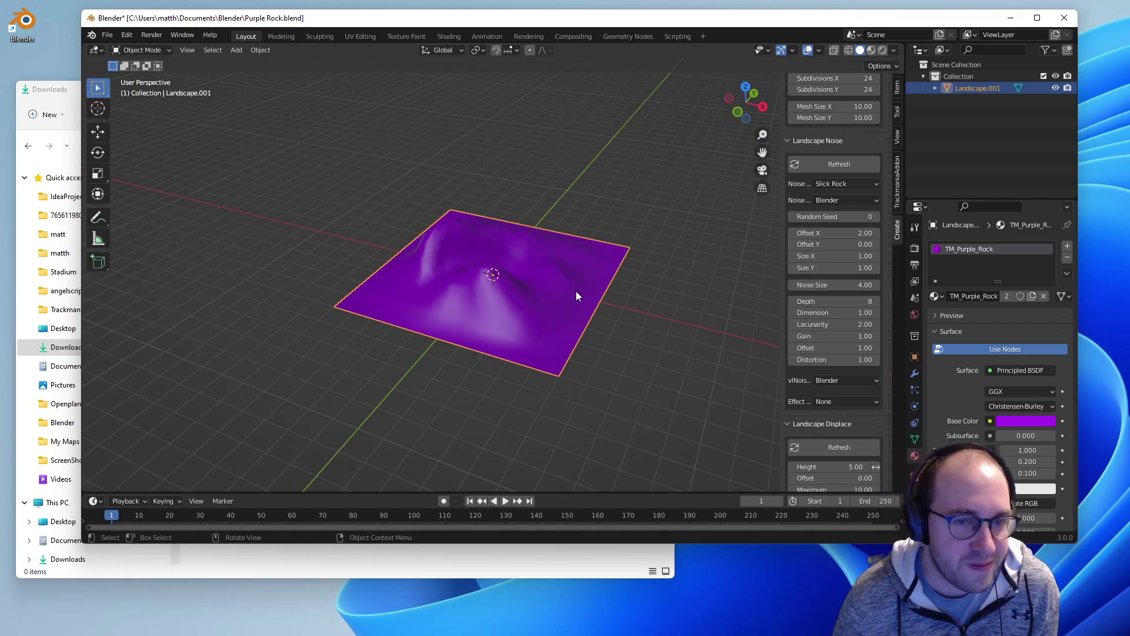
scroll(836, 371, "down", 5)
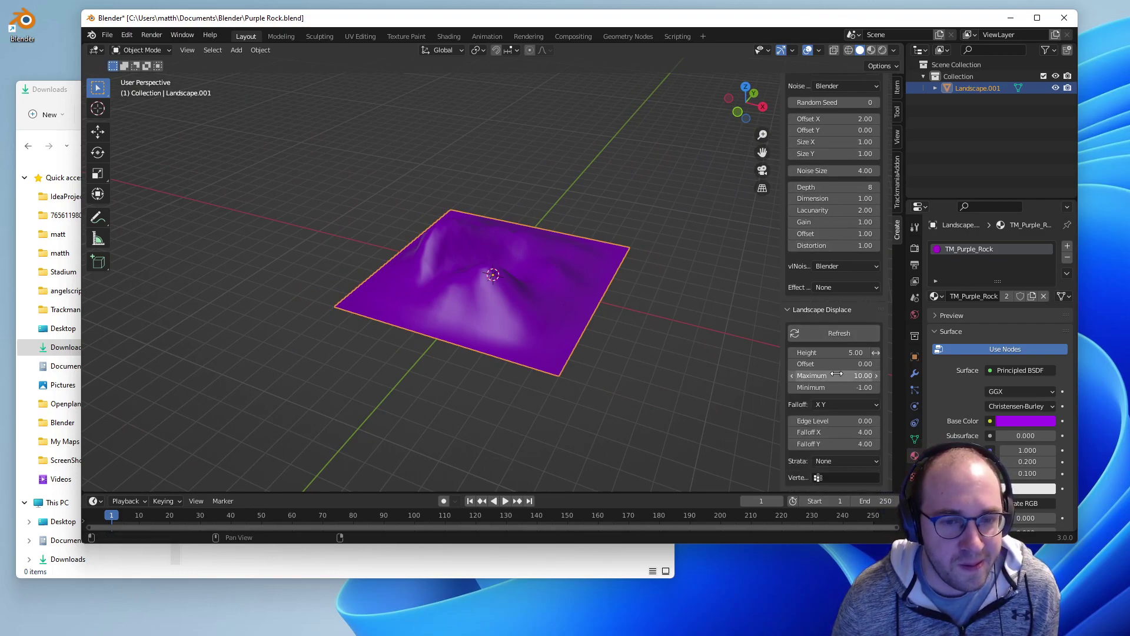
middle_click_drag(677, 345, 483, 332)
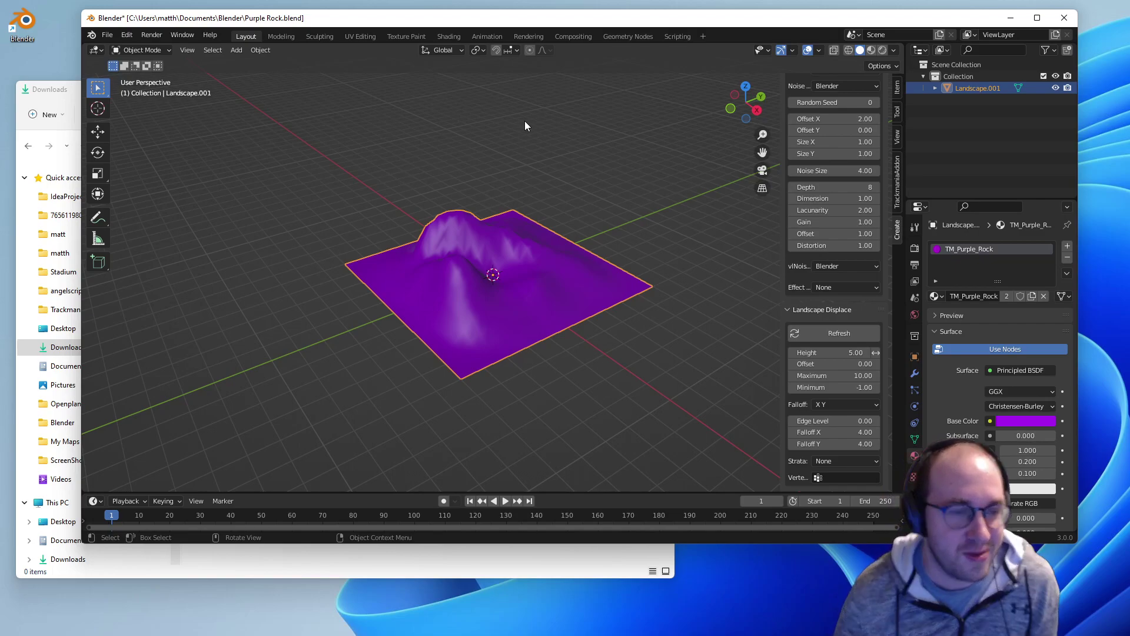
Expand the landscape object's hierarchy down to its material and box-select the landscape
left_click(937, 89)
left_click(948, 99)
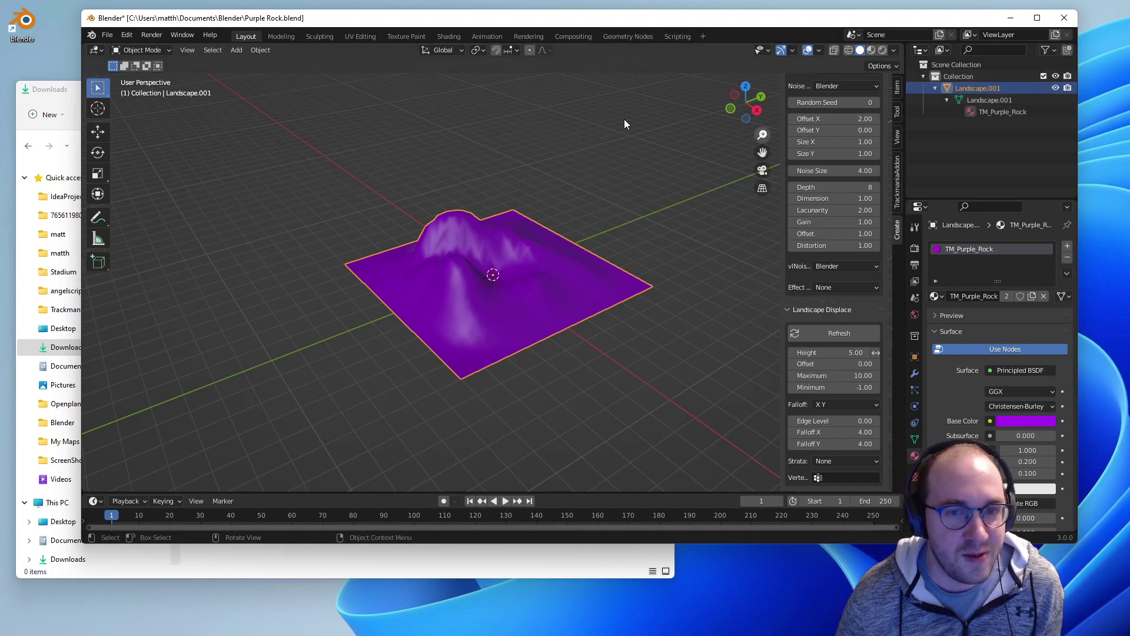
left_click_drag(299, 153, 721, 415)
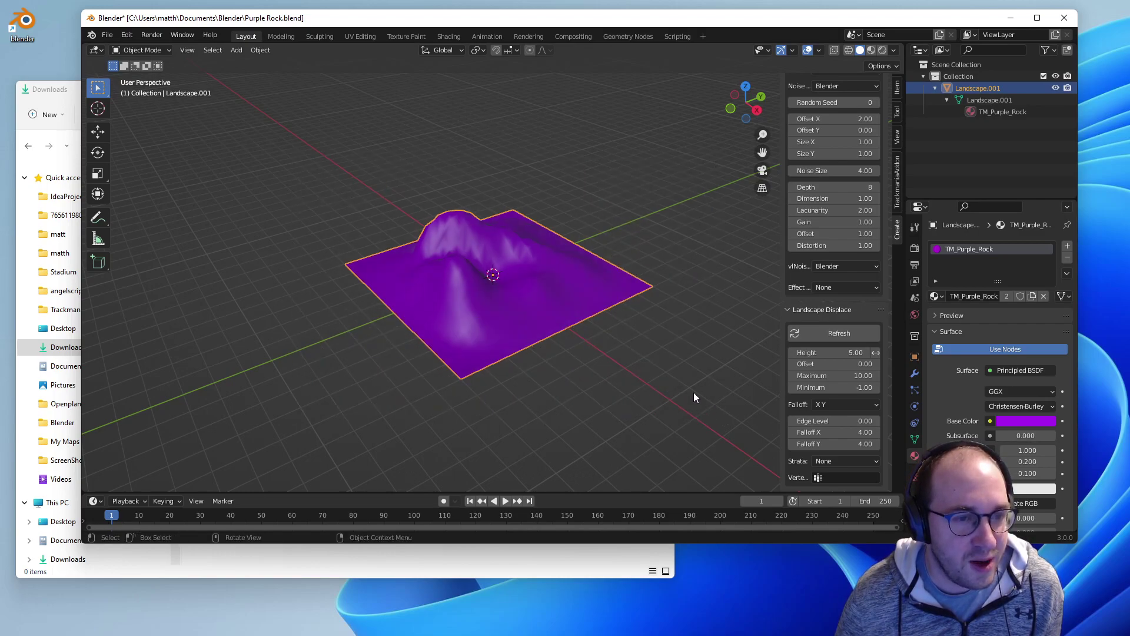
Select all vertices of the landscape mesh in Edit Mode and unwrap its UVs
left_click(235, 52)
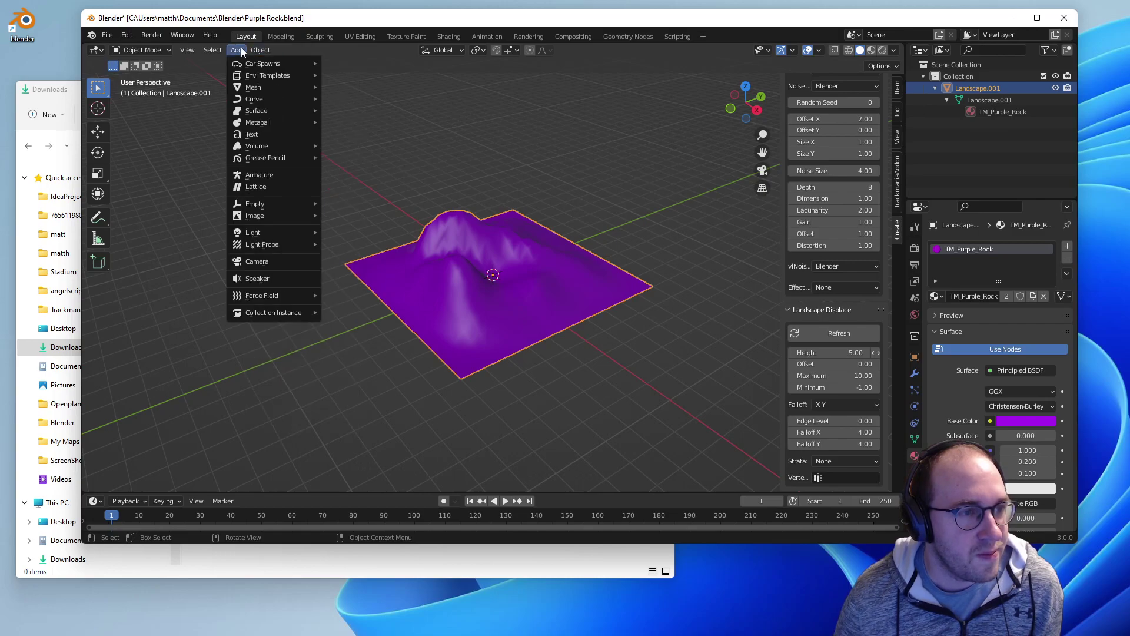
mouse_move(262, 51)
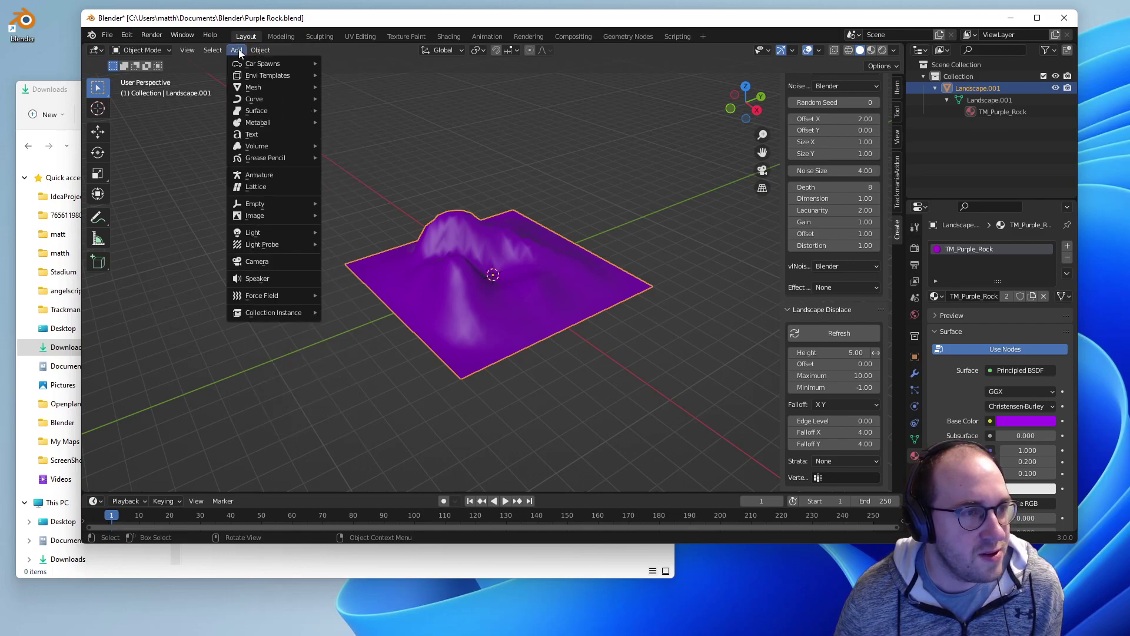
left_click(157, 51)
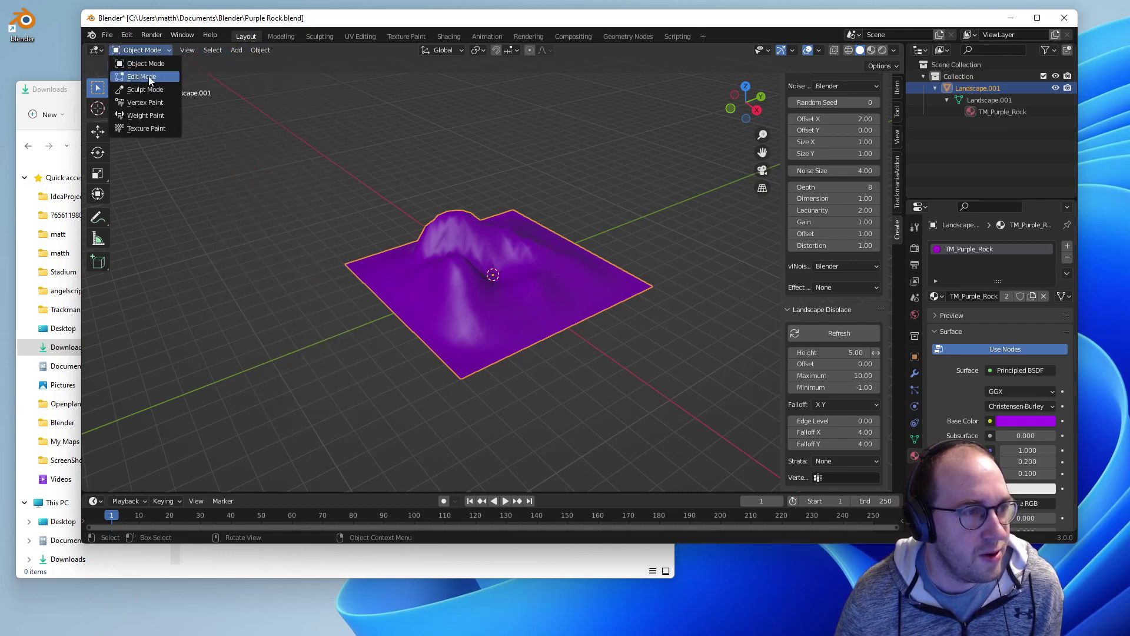
left_click(148, 76)
left_click_drag(284, 152, 709, 423)
left_click_drag(297, 146, 670, 408, "ctrl")
left_click_drag(293, 140, 685, 389)
left_click(390, 52)
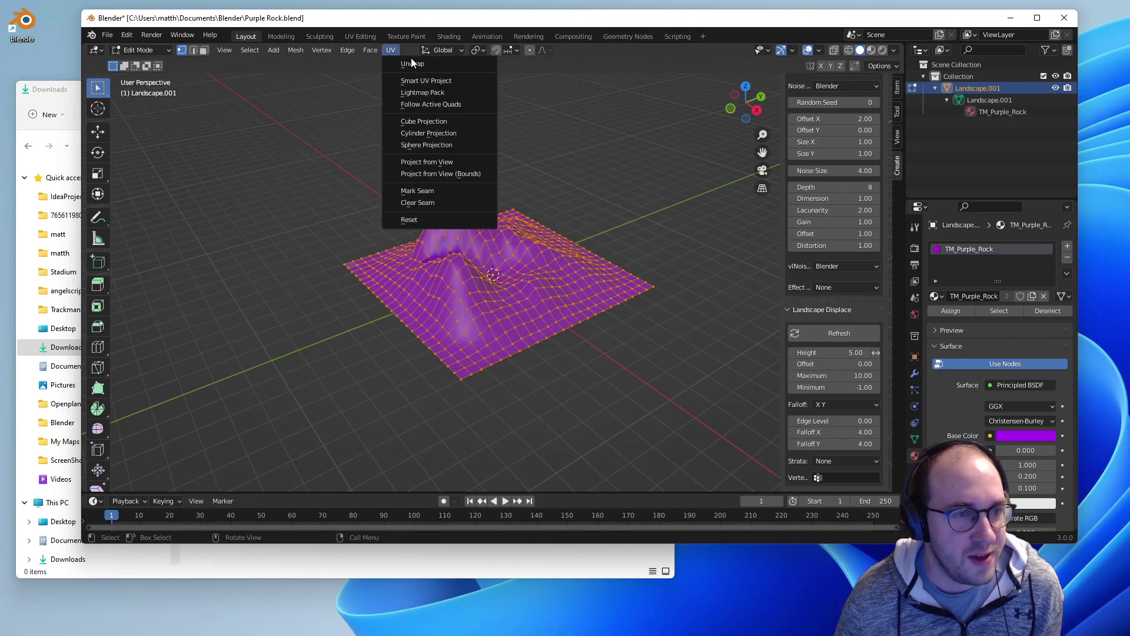
left_click(413, 65)
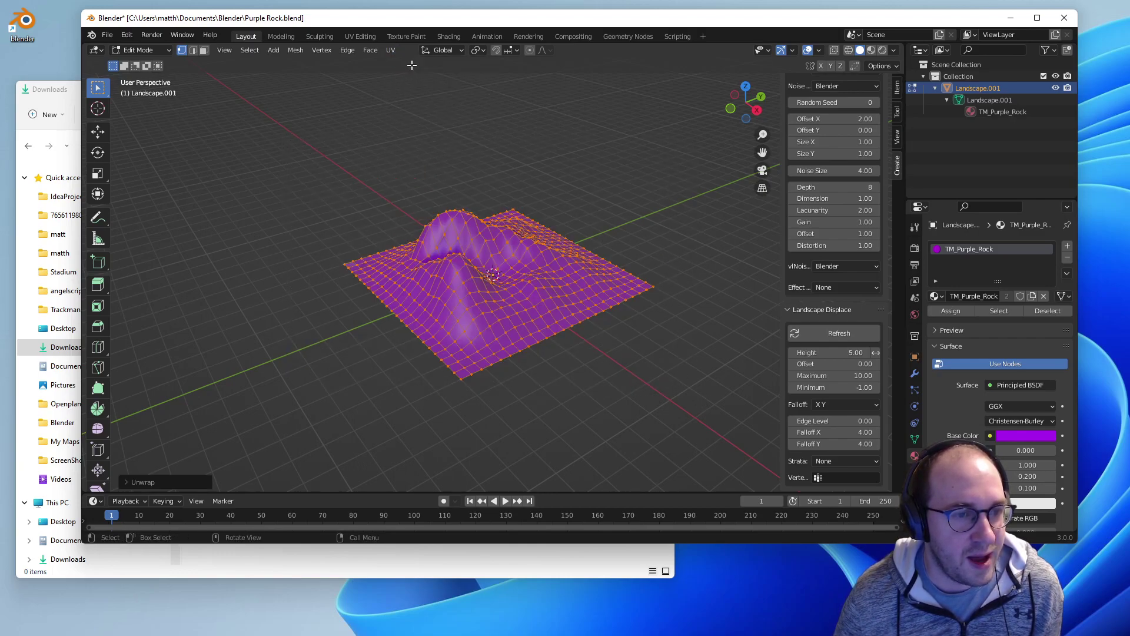
View the unwrapped UV layout in the UV Editing workspace, widen the 3D viewport and deselect the mesh
left_click(360, 37)
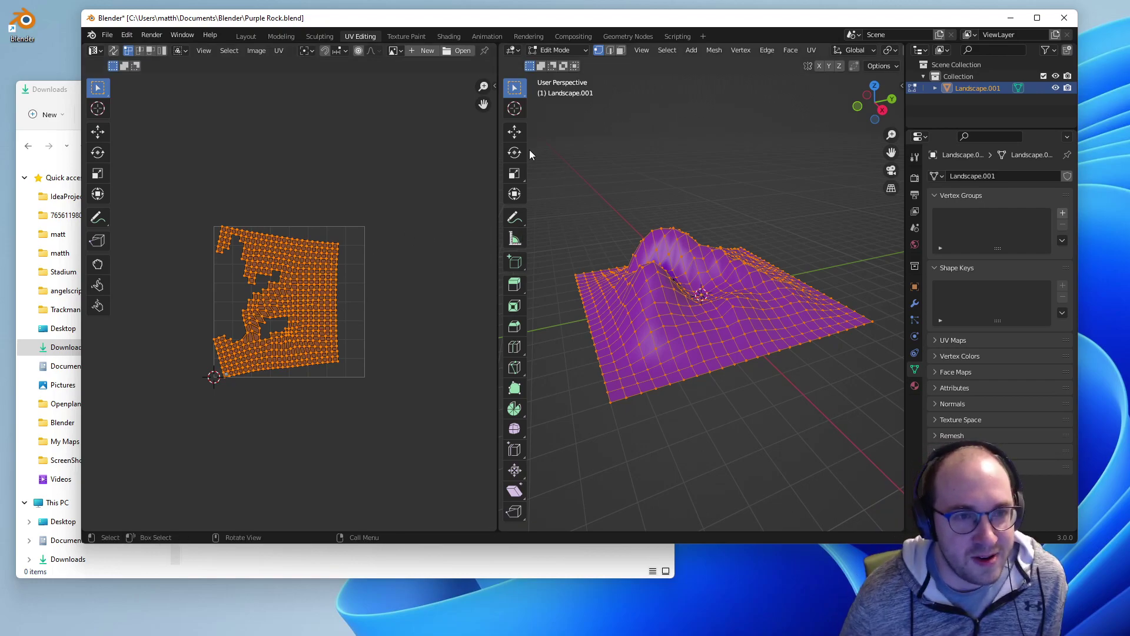
left_click_drag(498, 79, 219, 86)
key("alt+a")
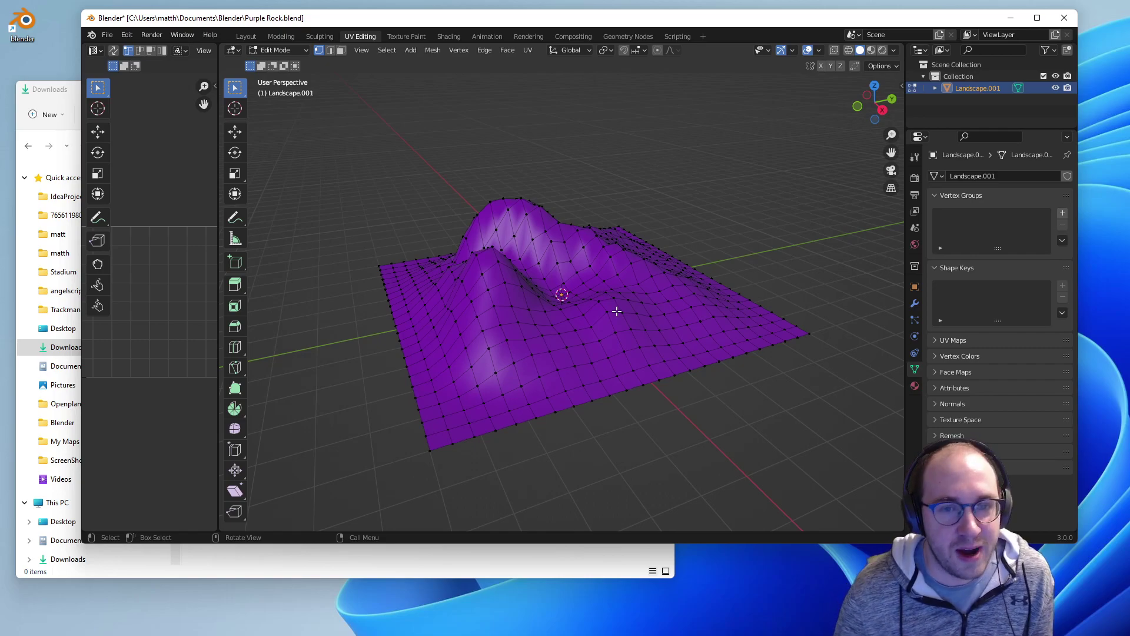
Return the landscape to Object Mode and go back to the Layout workspace
left_click(289, 52)
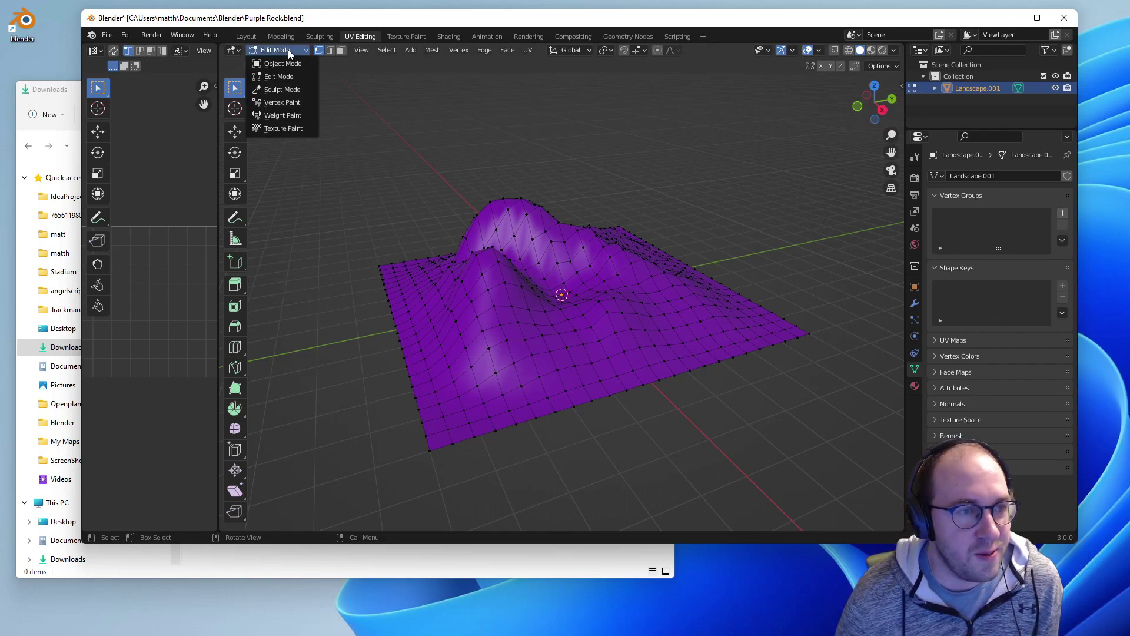
left_click(282, 64)
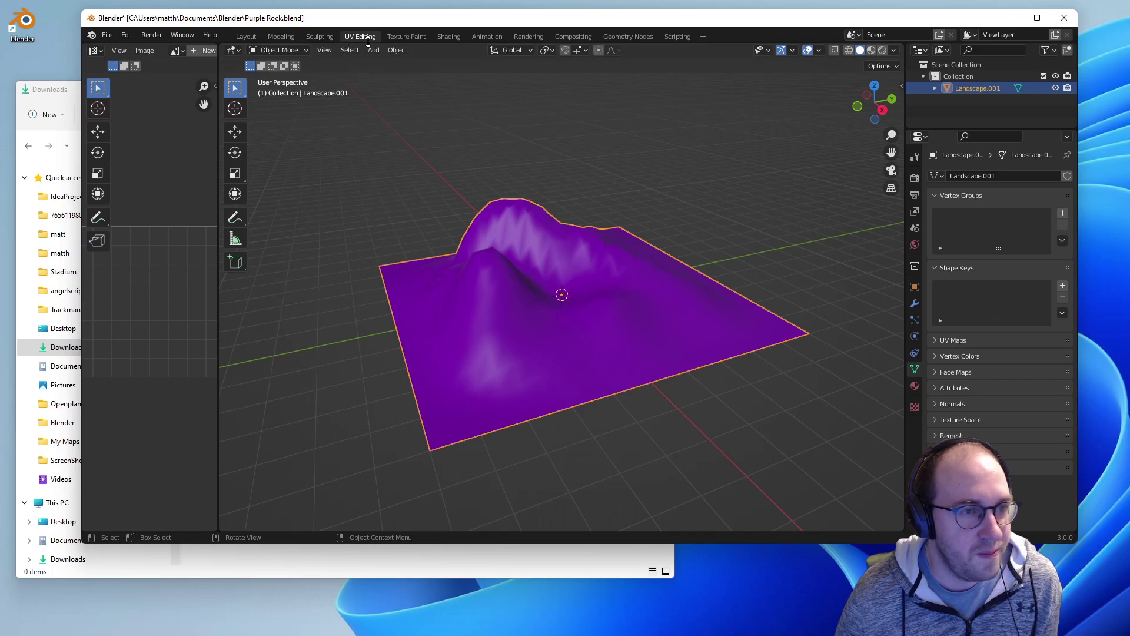
left_click(246, 37)
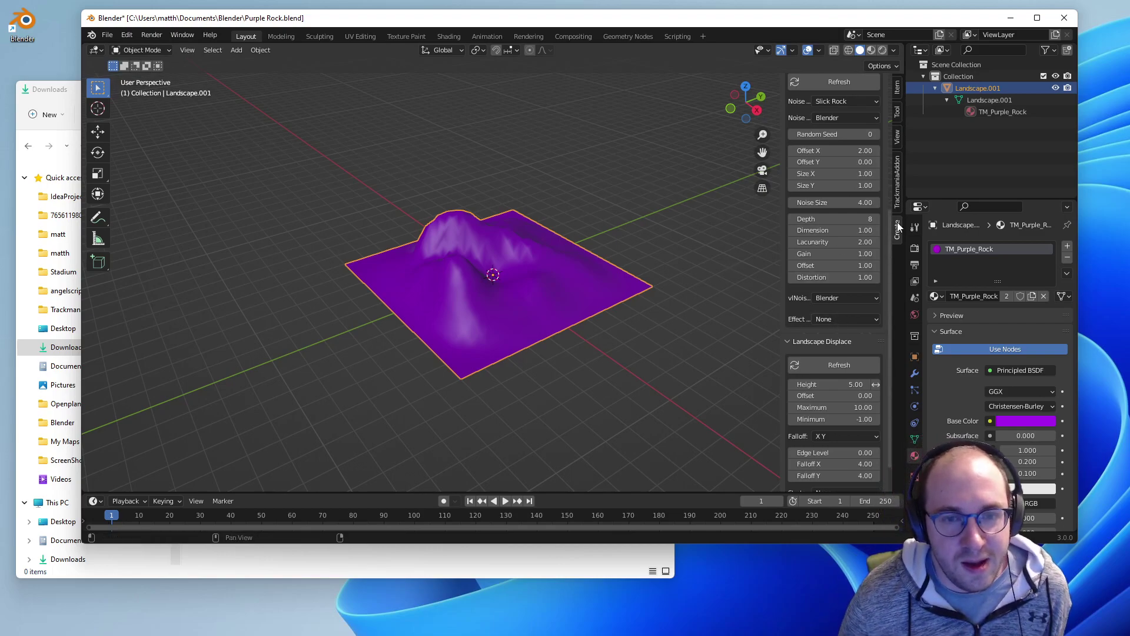
Name the new Trackmania2020 material Cliff in the Trackmania add-on's material creation settings
left_click(896, 177)
scroll(822, 330, "down", 2)
scroll(824, 353, "down", 15)
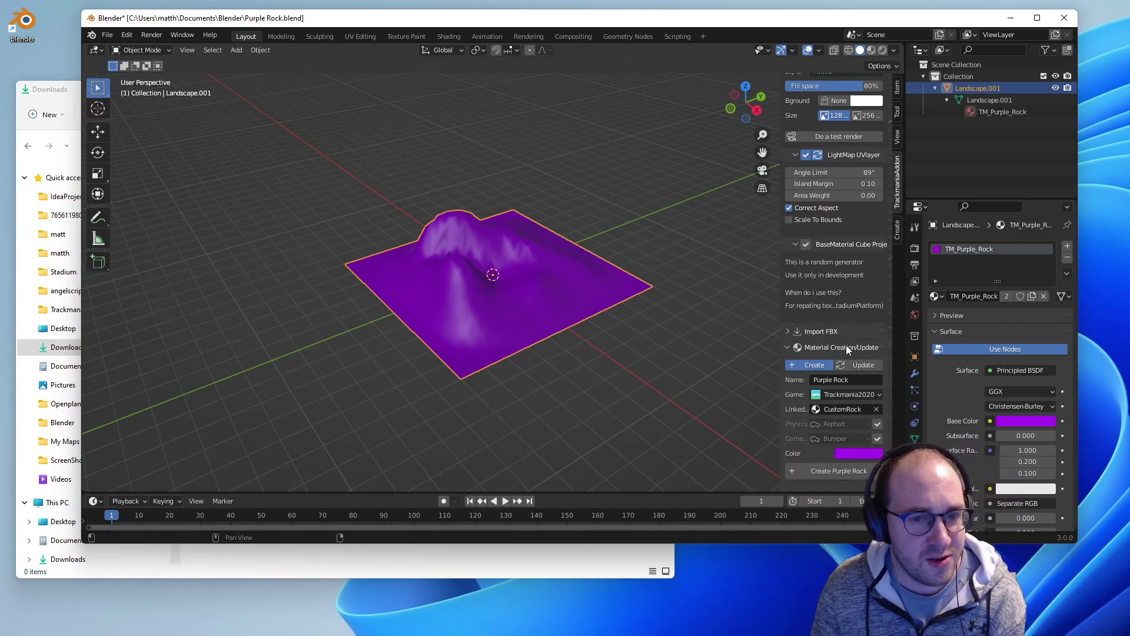
left_click(839, 380)
type("Cliff")
key("Return")
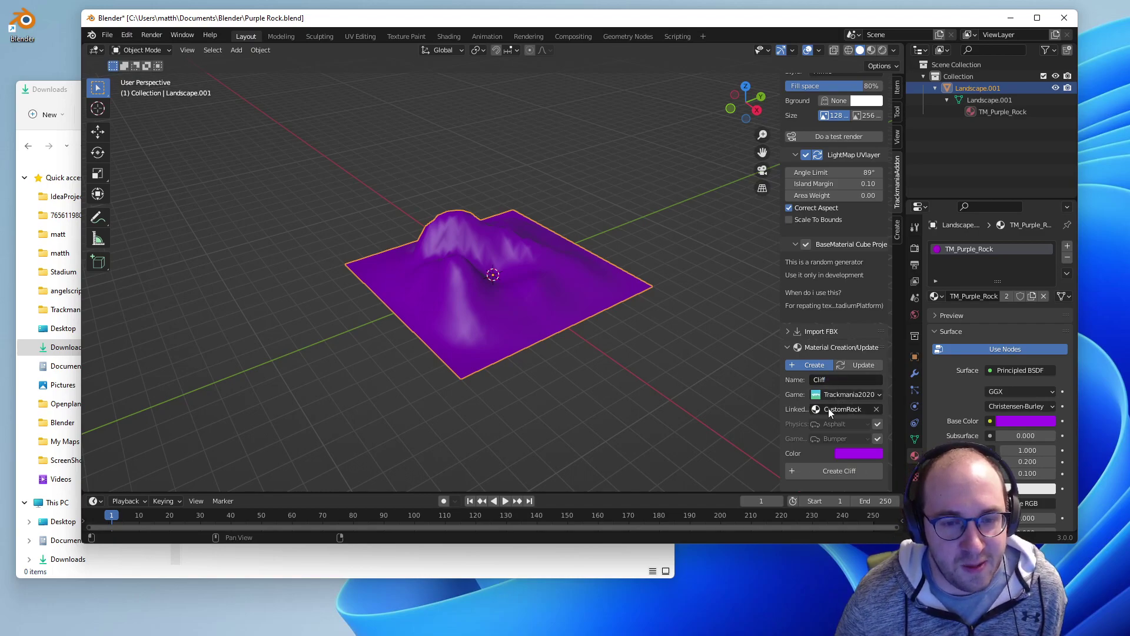
Set the new material's color to orange-brown with hue 0.058, saturation 1.000 and value 0.220, and create the Cliff material
left_click(849, 454)
mouse_move(898, 363)
left_mouse_down()
mouse_move(894, 344)
mouse_move(877, 360)
left_mouse_up()
left_click_drag(940, 296, 937, 327)
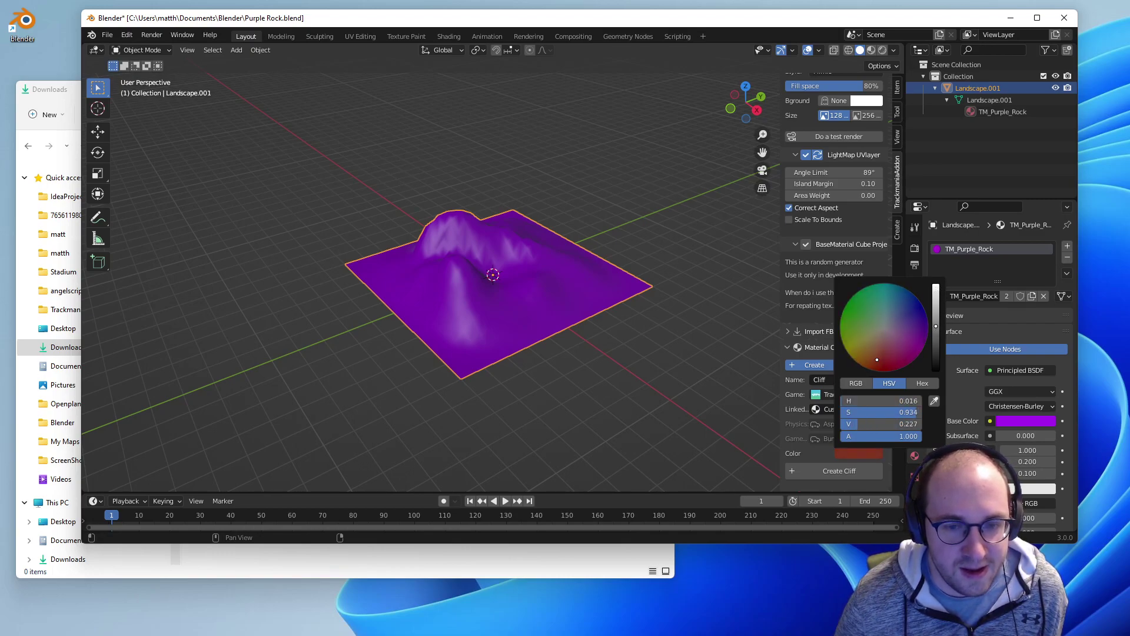
mouse_move(881, 366)
left_mouse_down()
mouse_move(899, 365)
mouse_move(871, 369)
left_mouse_up()
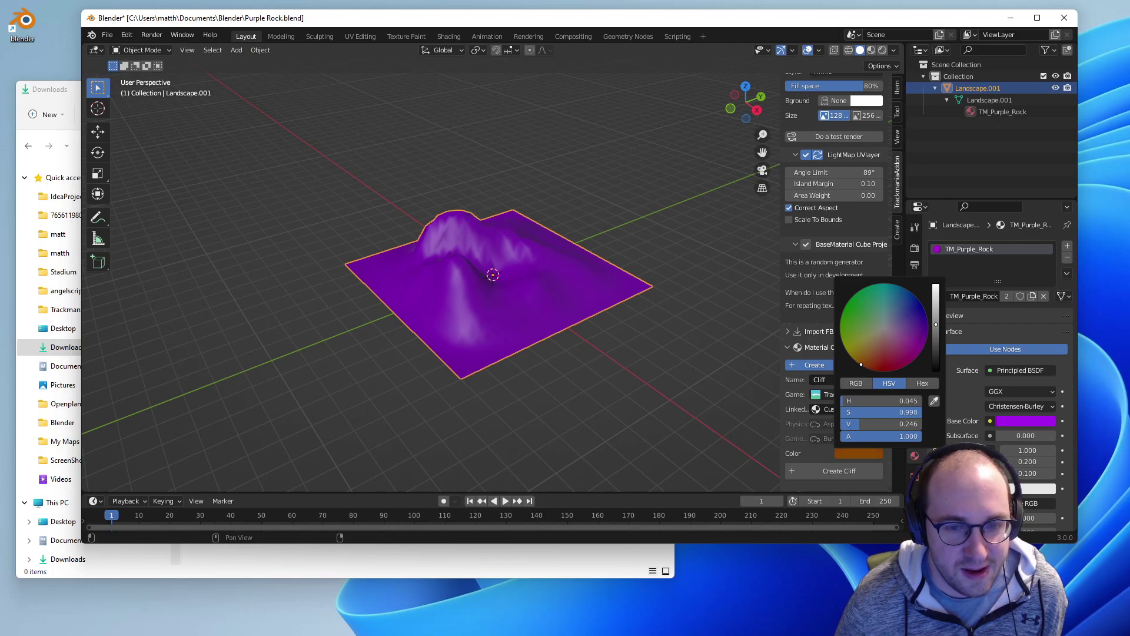
left_click_drag(861, 364, 858, 362)
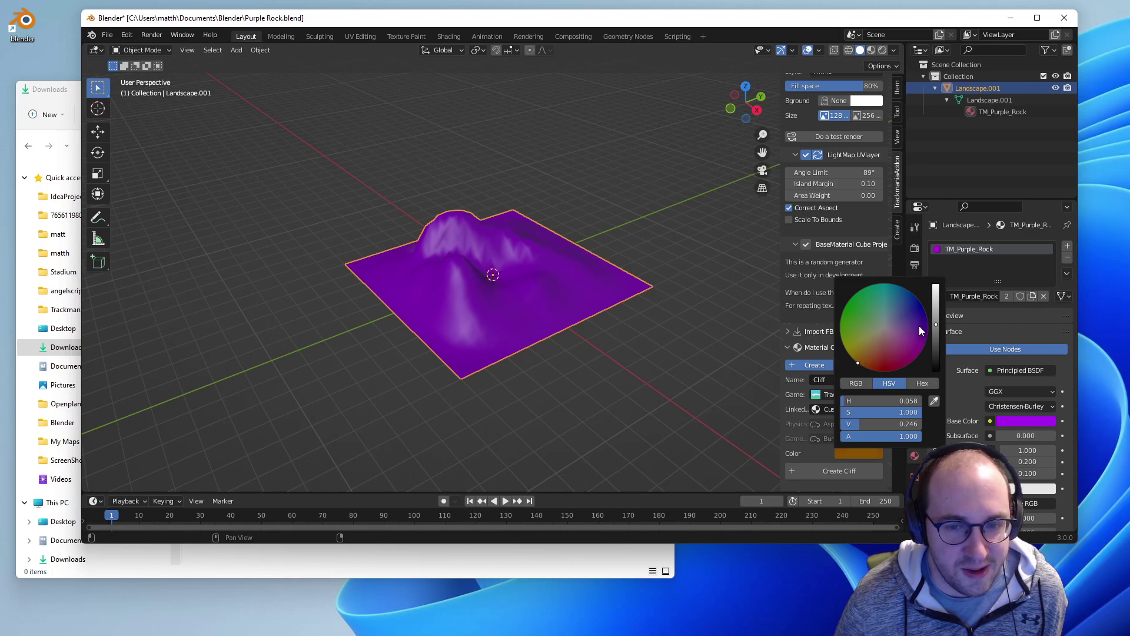
scroll(857, 363, "down", 1)
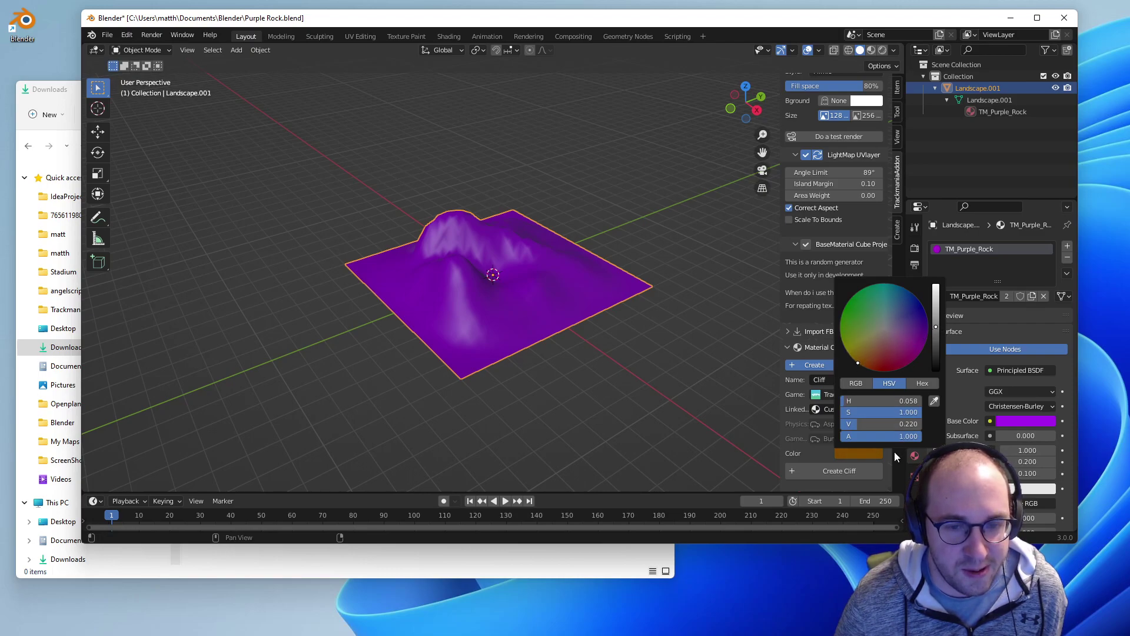
left_click(839, 473)
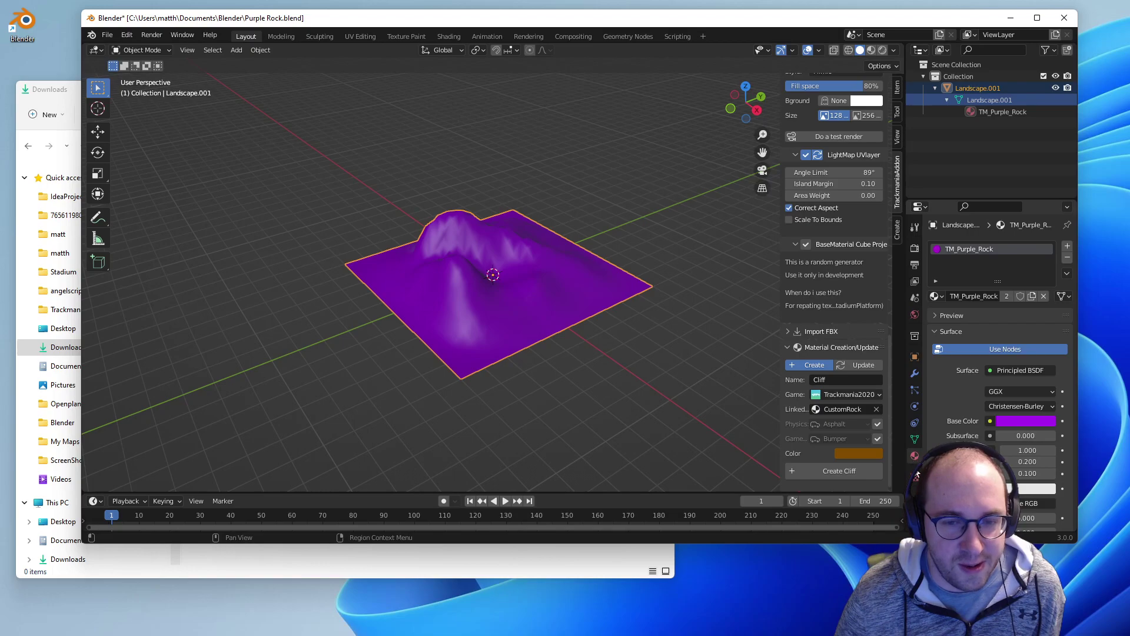
Replace the landscape's purple rock material with TM_Cliff
left_click(936, 296)
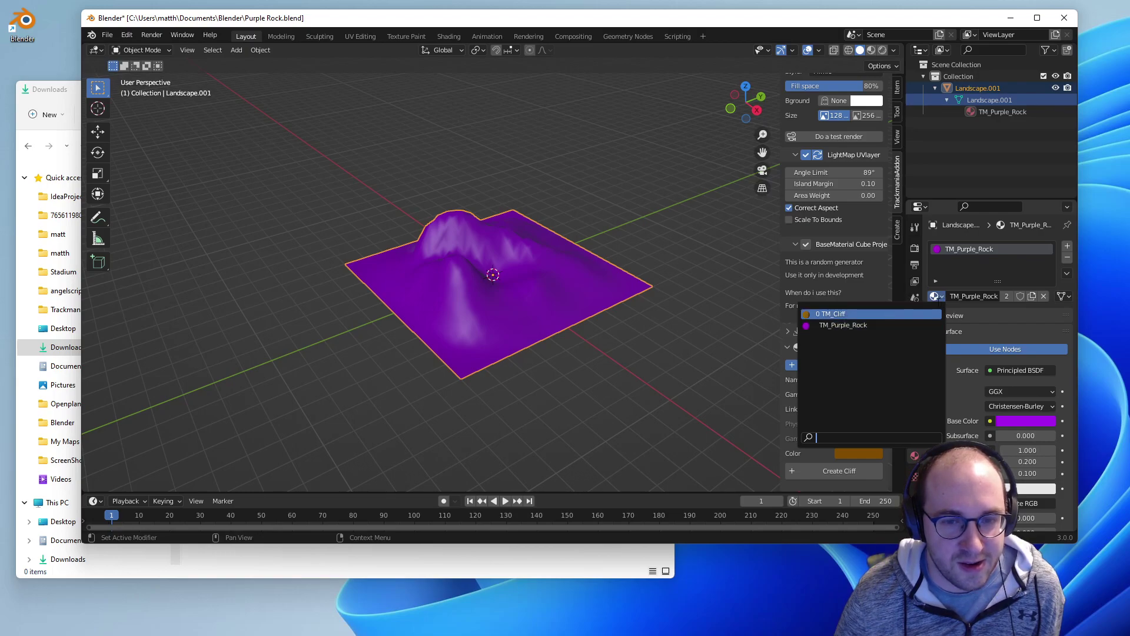
left_click(935, 296)
left_click(935, 296)
left_click(881, 314)
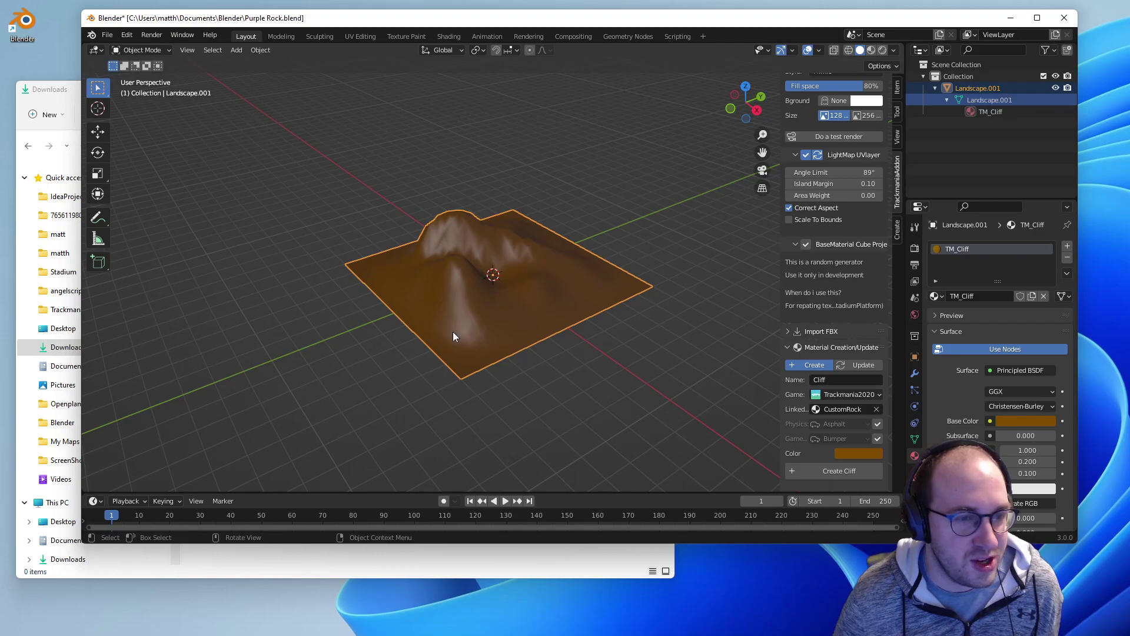
Turn off Scale exports in the Trackmania add-on's mesh XML settings and select the landscape object
middle_click_drag(656, 267, 640, 242)
scroll(817, 314, "up", 10)
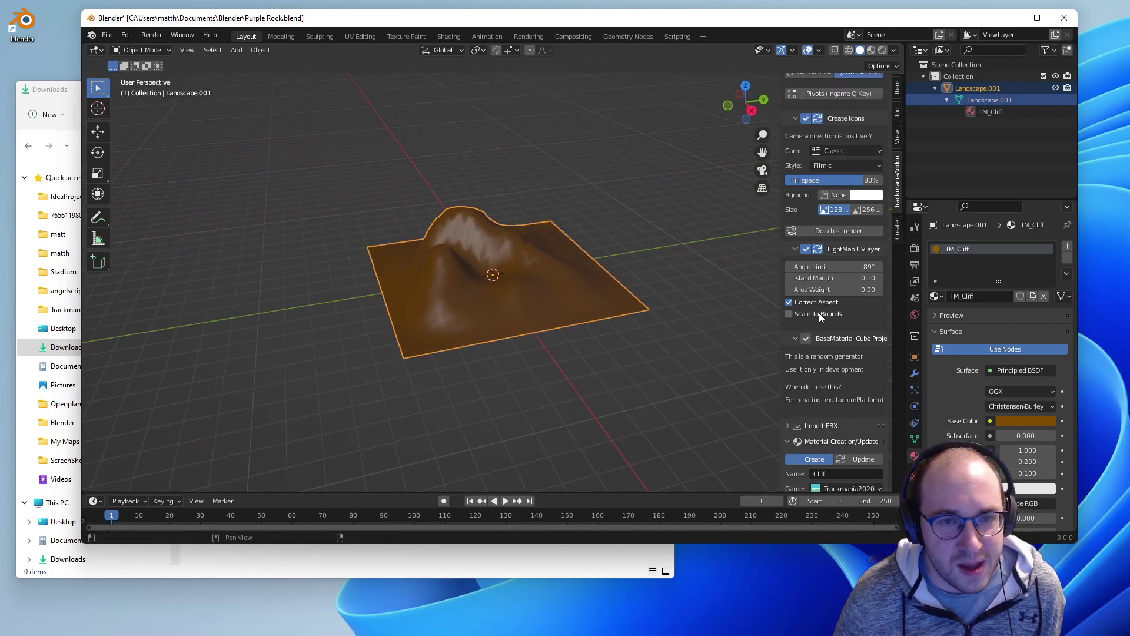
scroll(809, 304, "up", 12)
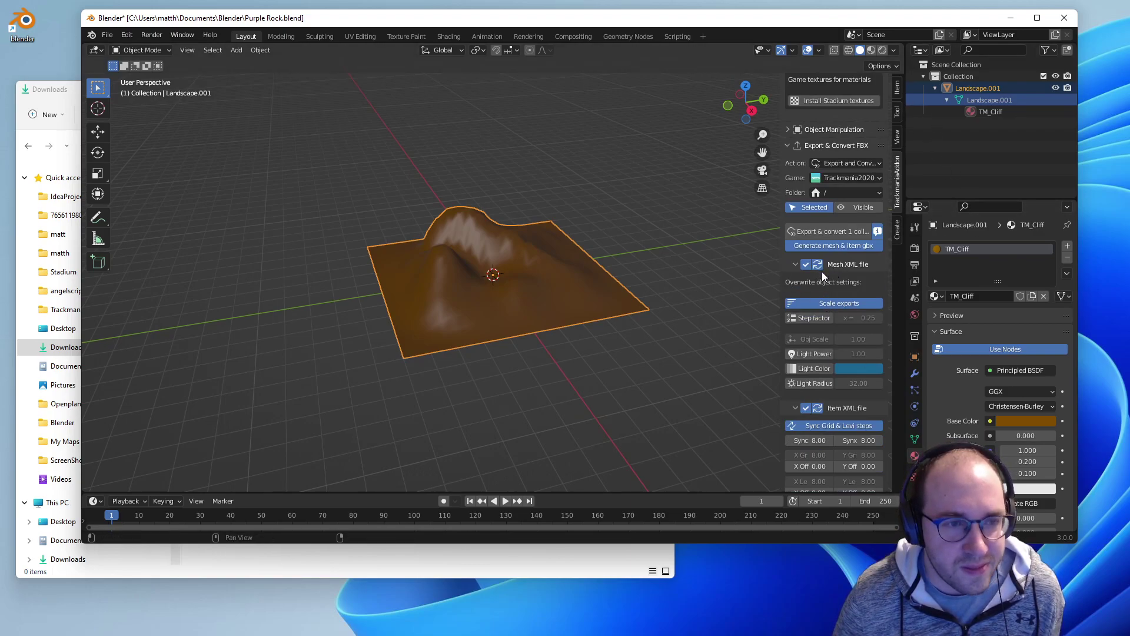
middle_click_drag(474, 316, 447, 333)
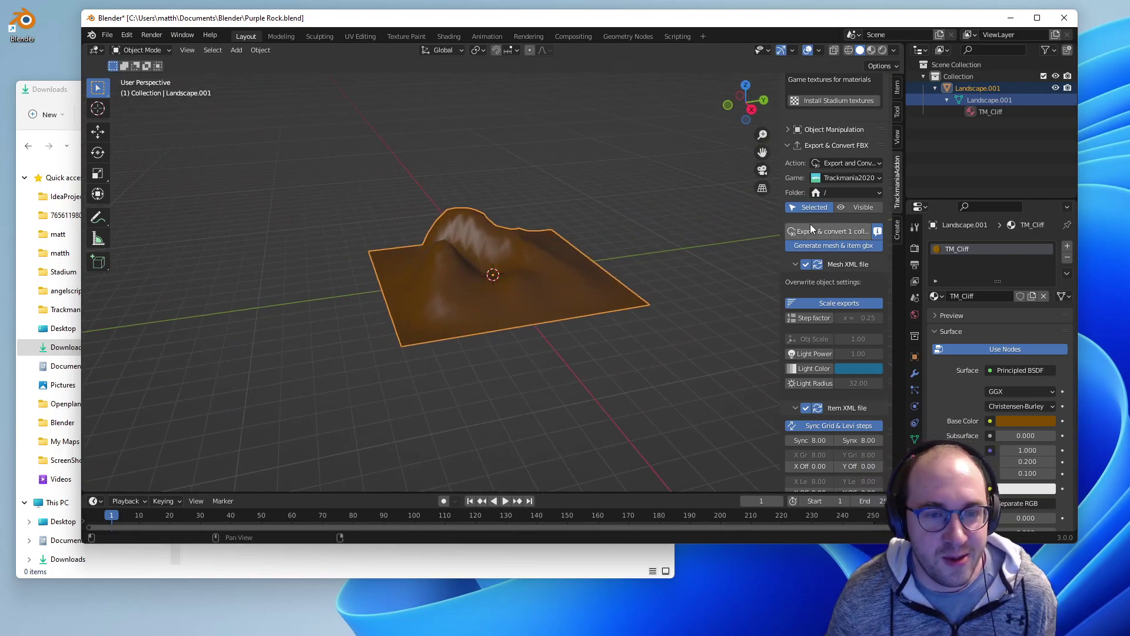
key("alt+a")
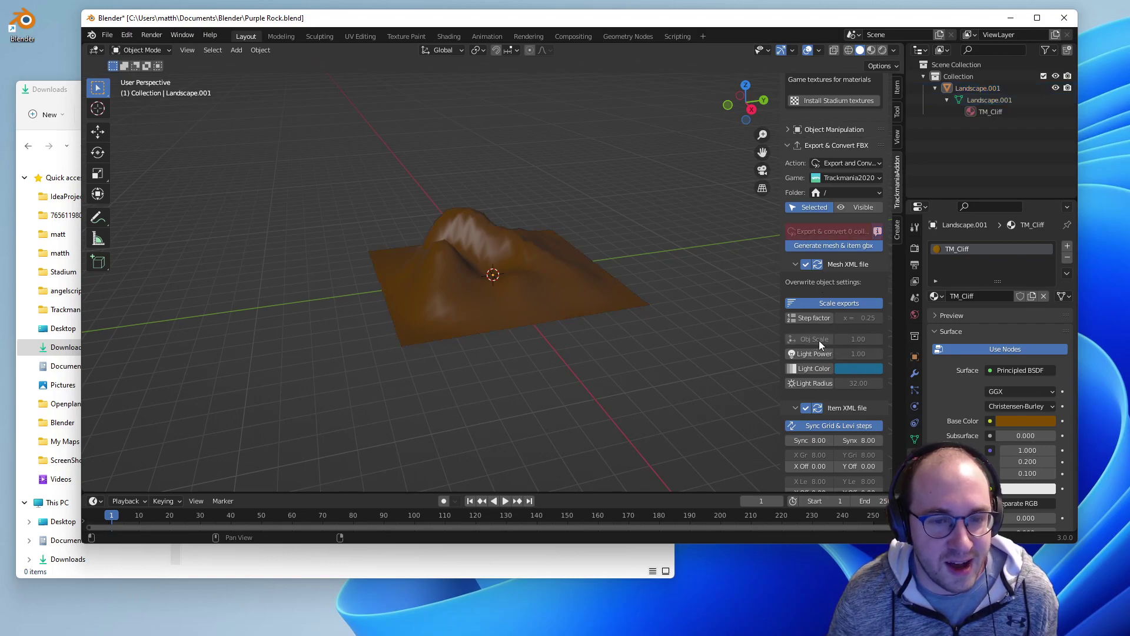
left_click(987, 88)
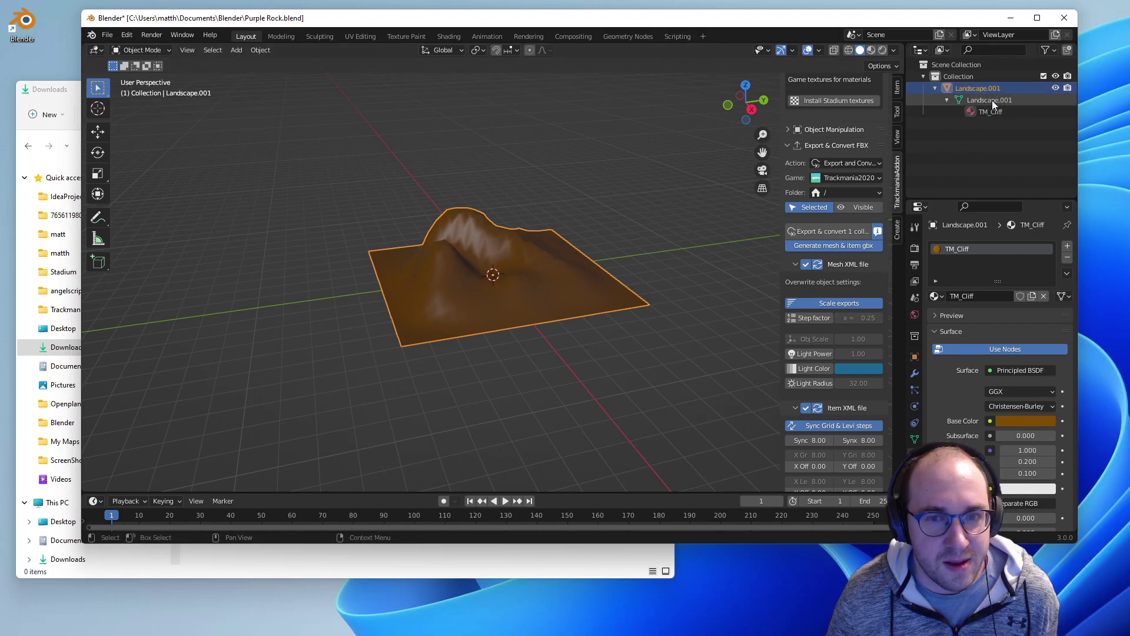
key("alt+a")
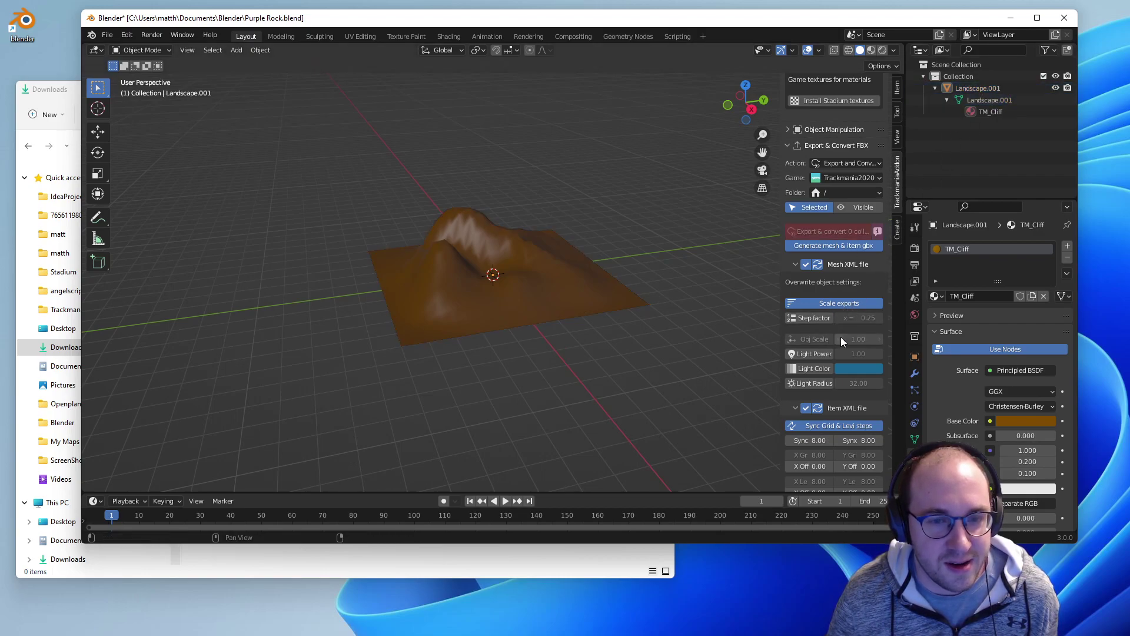
left_click(842, 303)
left_click(979, 89)
Enable the object scale override in the mesh XML settings and set it to 16
left_click_drag(843, 339, 869, 339)
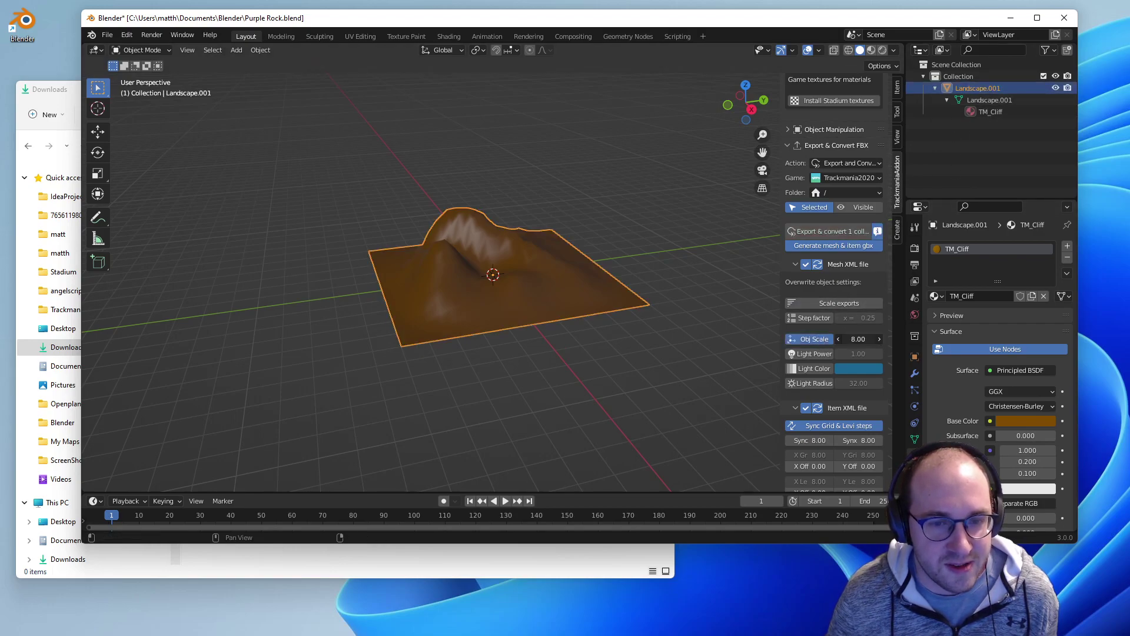
left_click(860, 339)
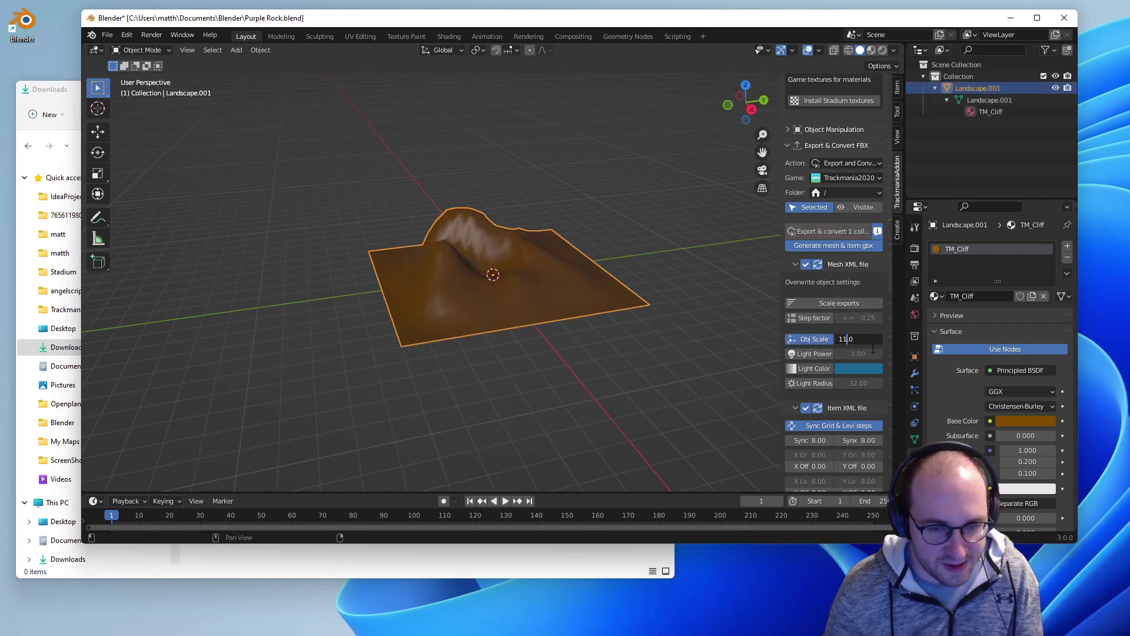
key("ctrl+a")
type("2")
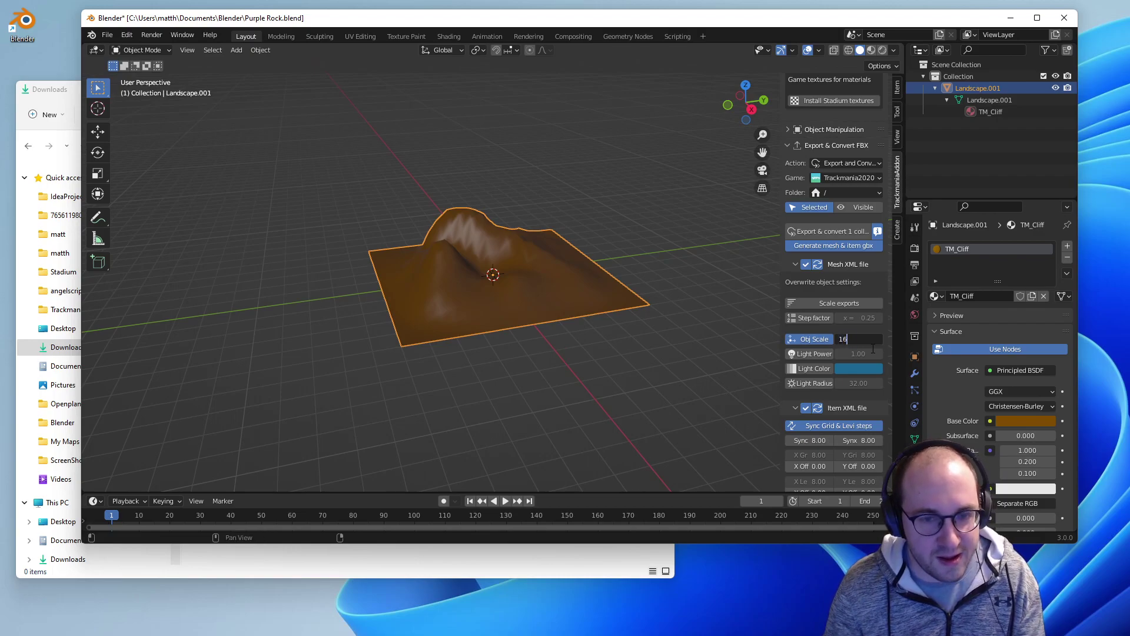
type("6")
key("Return")
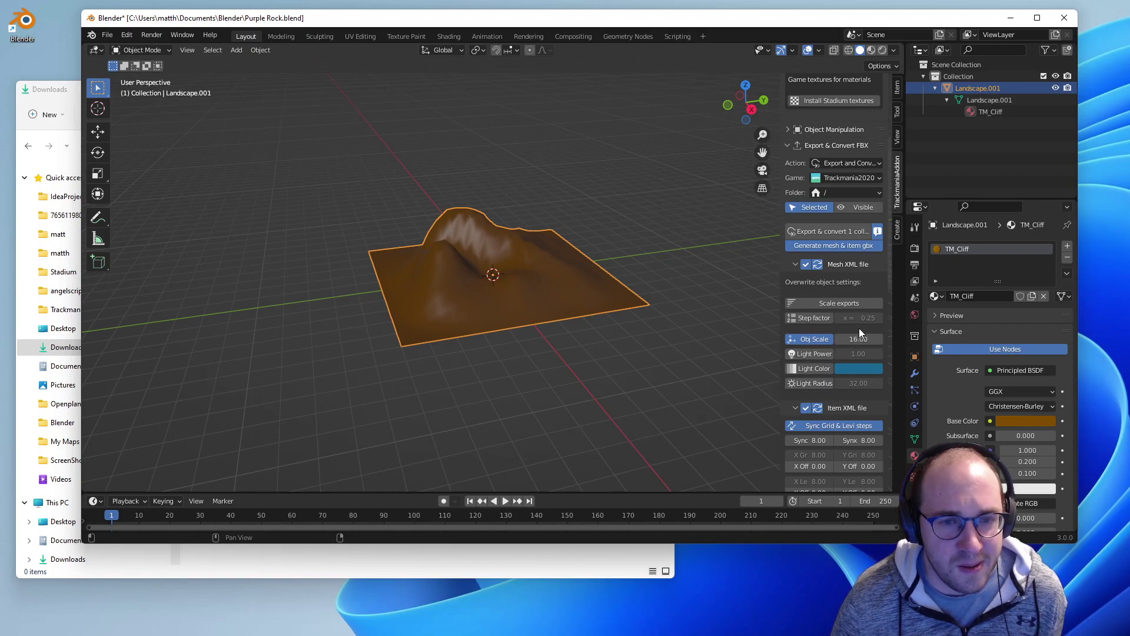
Run a test render of the landscape's item icon with the Classic camera and Filmic style, and close the preview
scroll(858, 329, "down", 5)
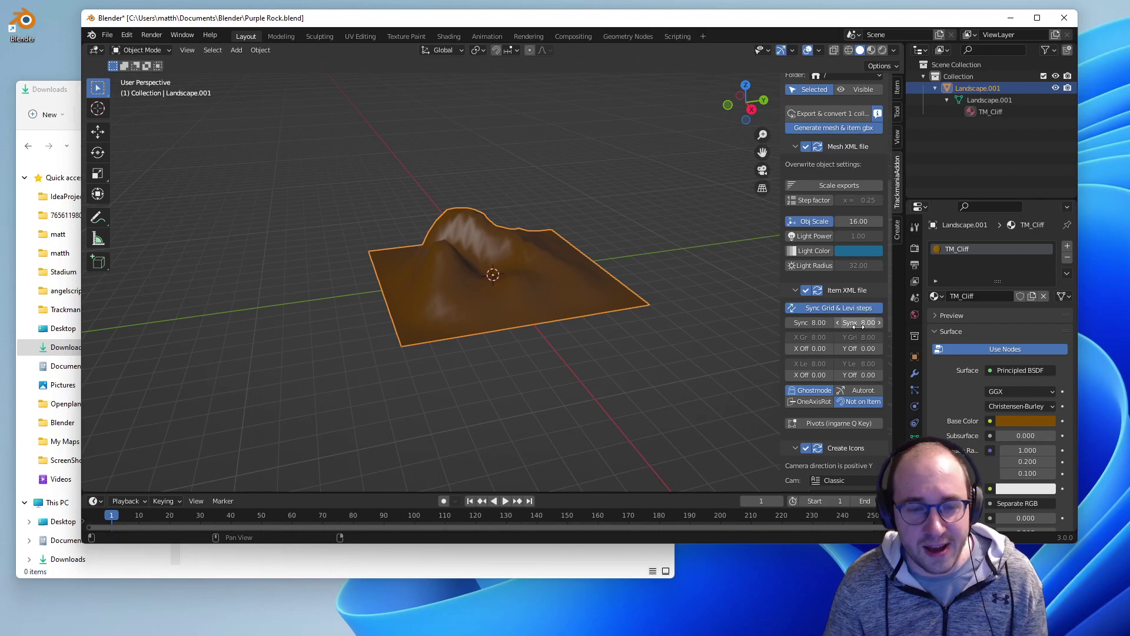
scroll(839, 351, "down", 6)
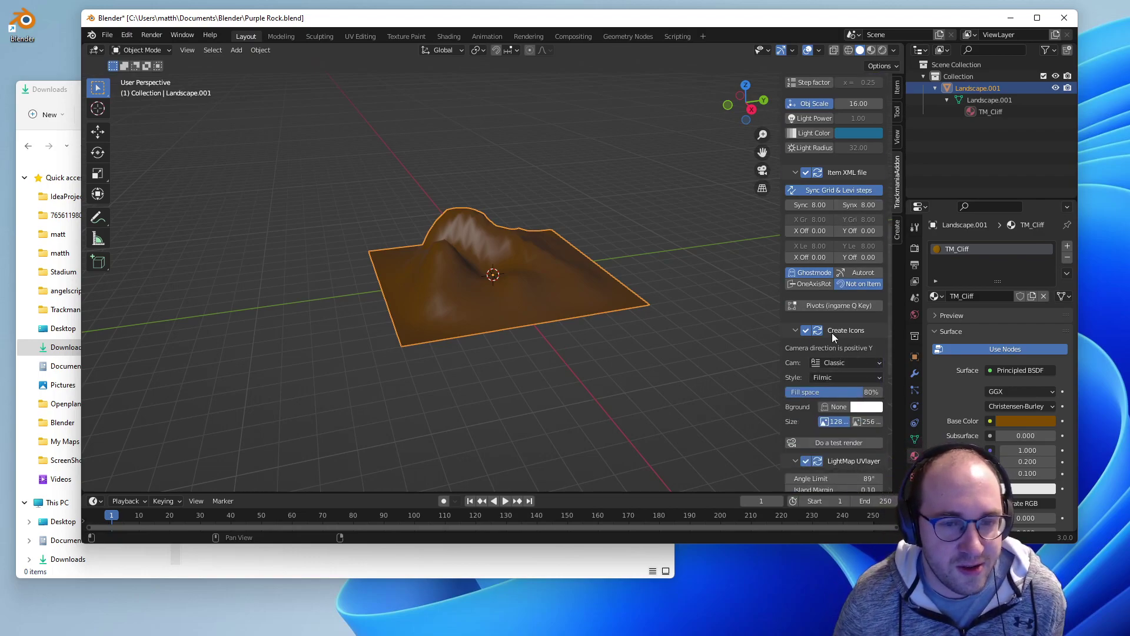
scroll(841, 392, "down", 1)
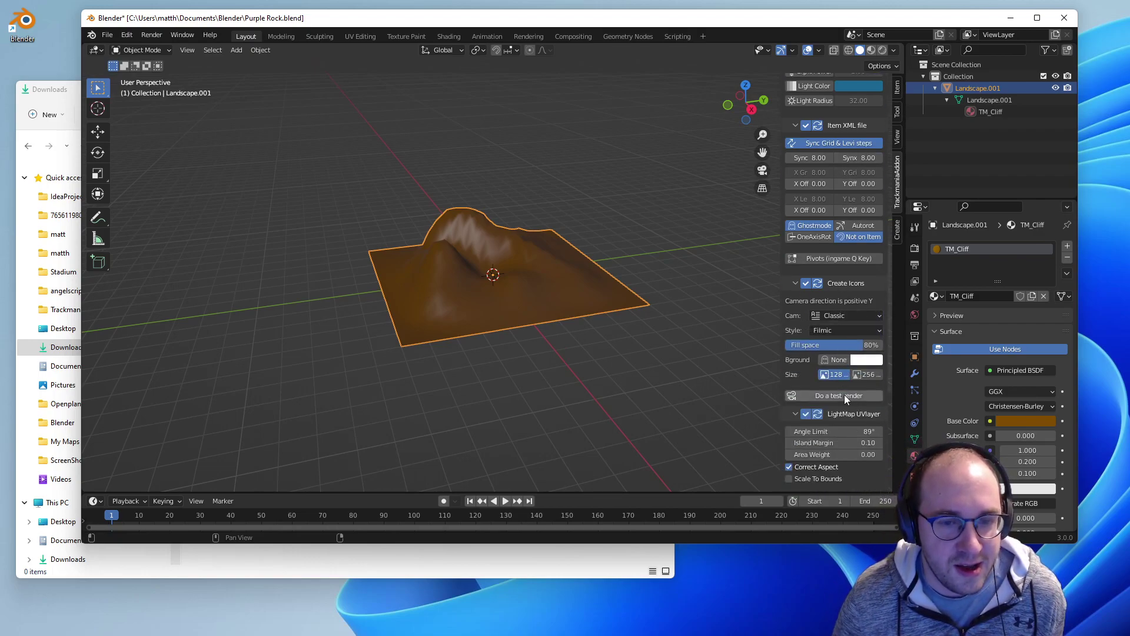
left_click(833, 396)
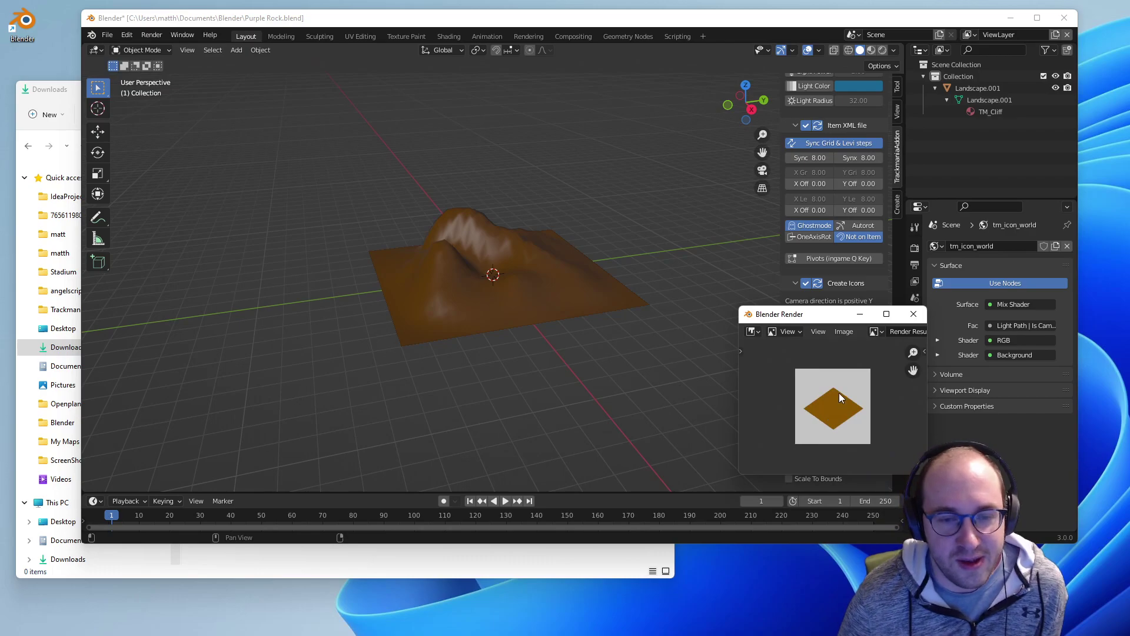
left_click(913, 314)
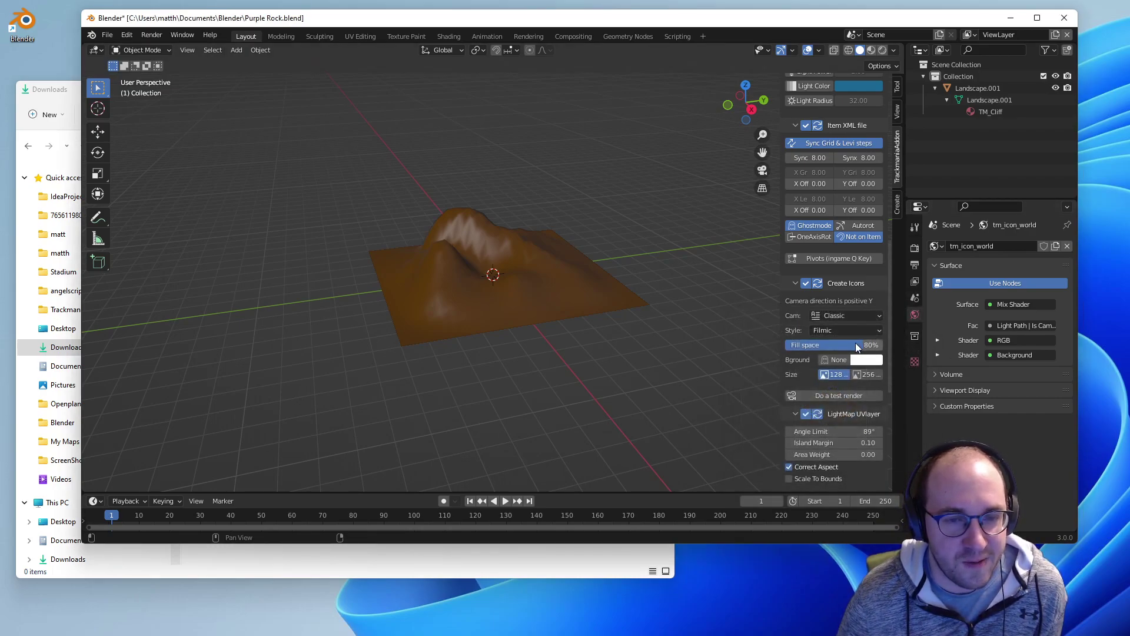
Set the icon camera to Right and the style to Standard, and try to test-render the icon
left_click(843, 330)
left_click(843, 319)
left_click(858, 315)
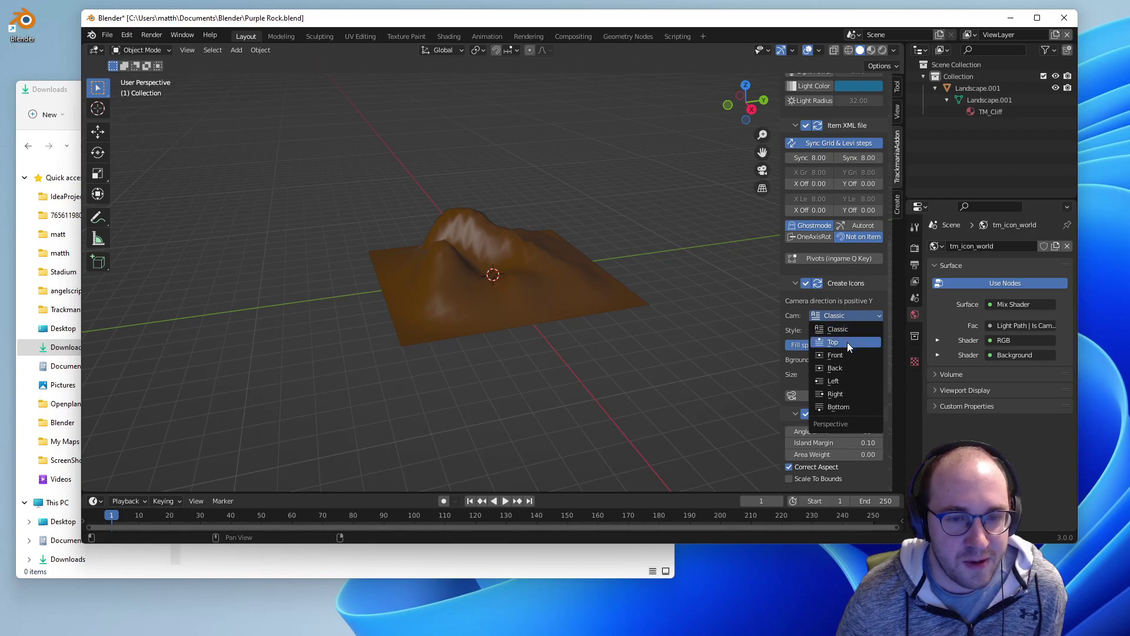
left_click(841, 394)
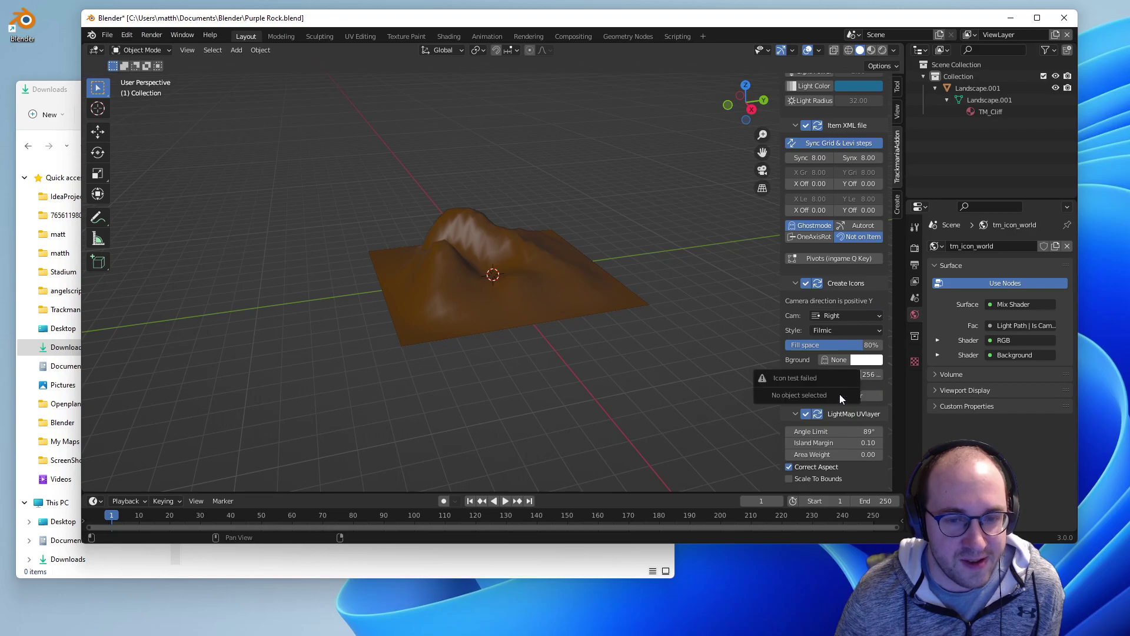
left_click(829, 332)
left_click(839, 342)
left_click(822, 396)
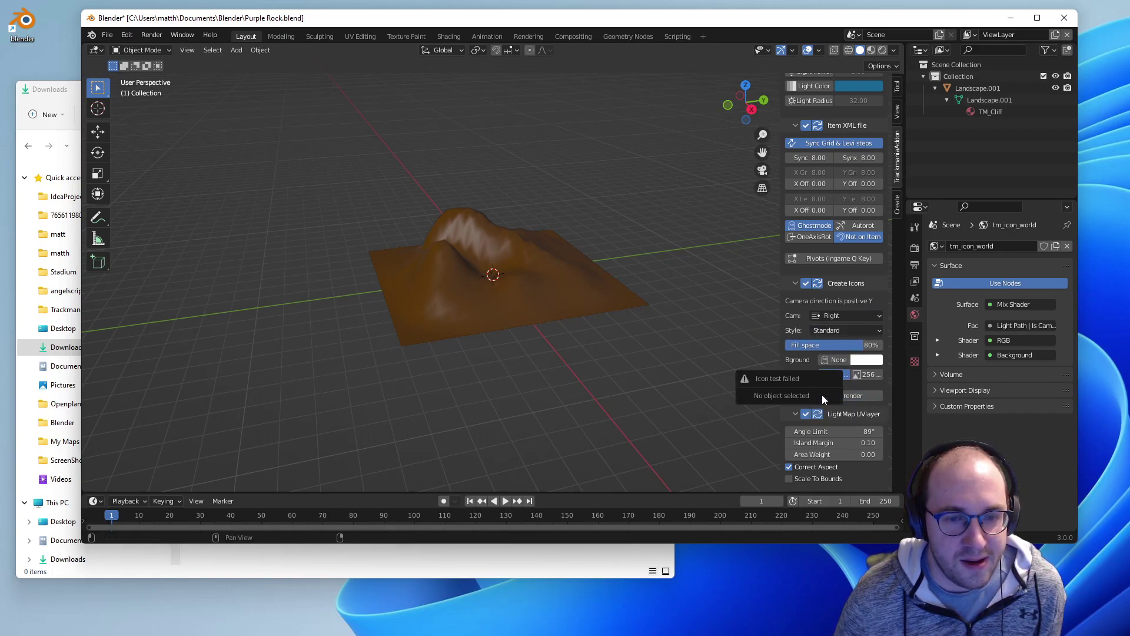
Select the landscape, set the icon style back to Filmic, and test-render the icon from the Right camera
left_click(583, 247)
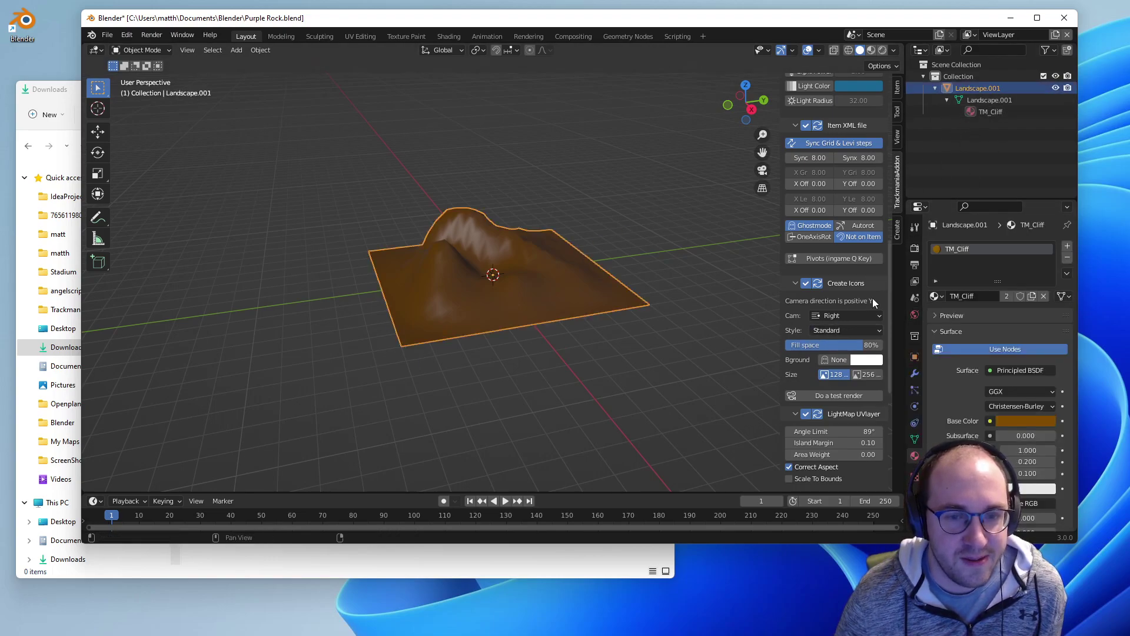
left_click(837, 330)
left_click(830, 346)
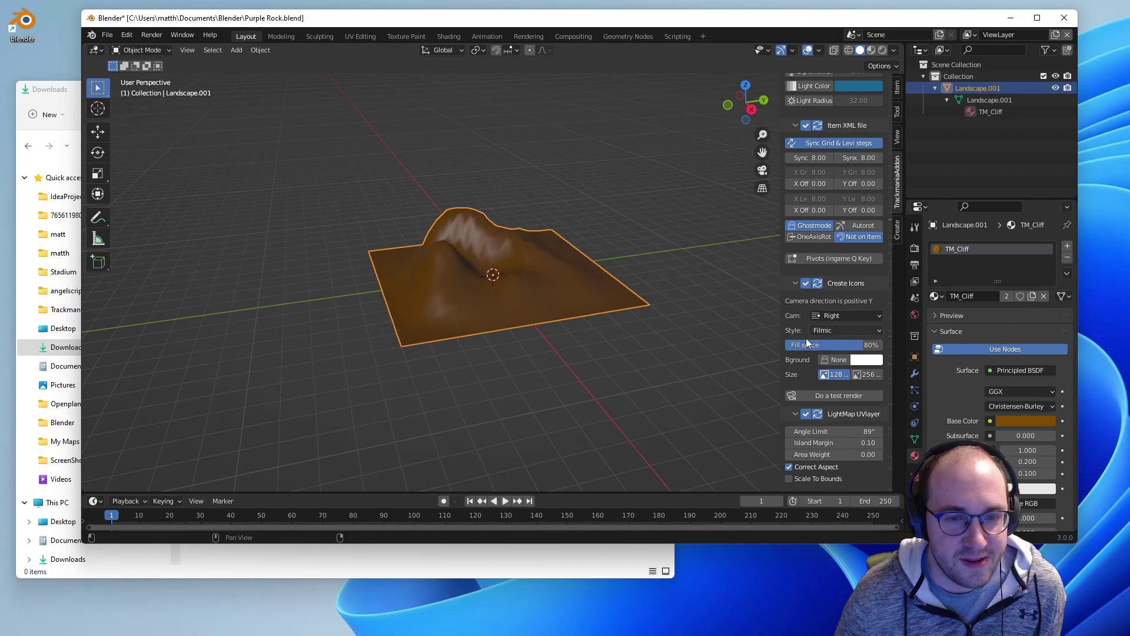
left_click(818, 395)
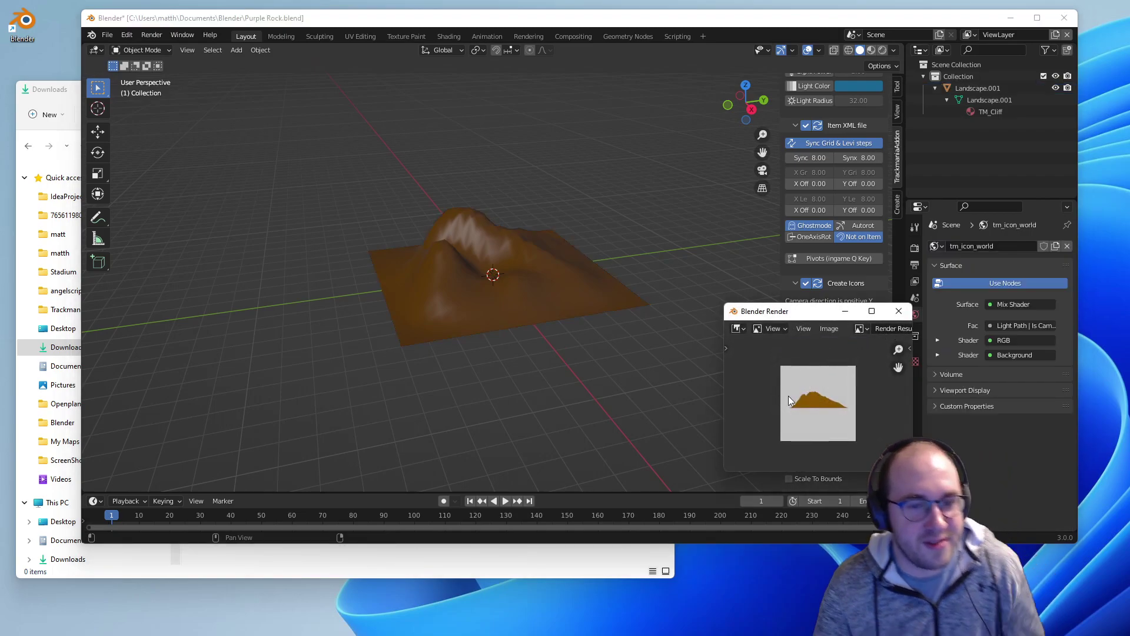
left_click(899, 313)
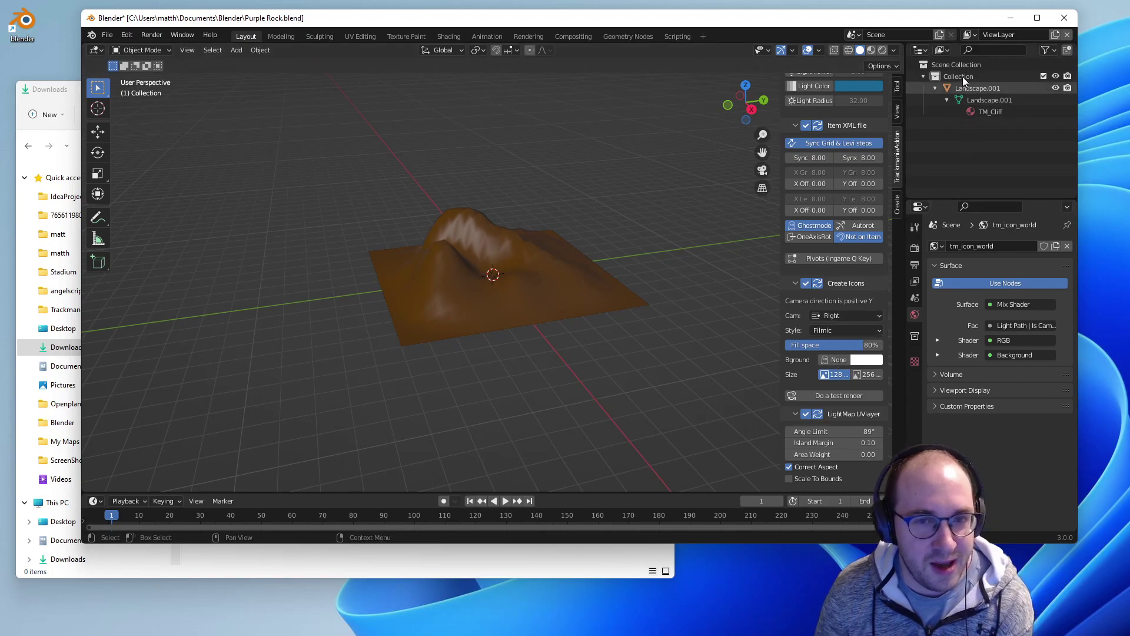
Reselect the landscape, repeat the icon test render, and return to the Export & Convert FBX settings
left_click(981, 88)
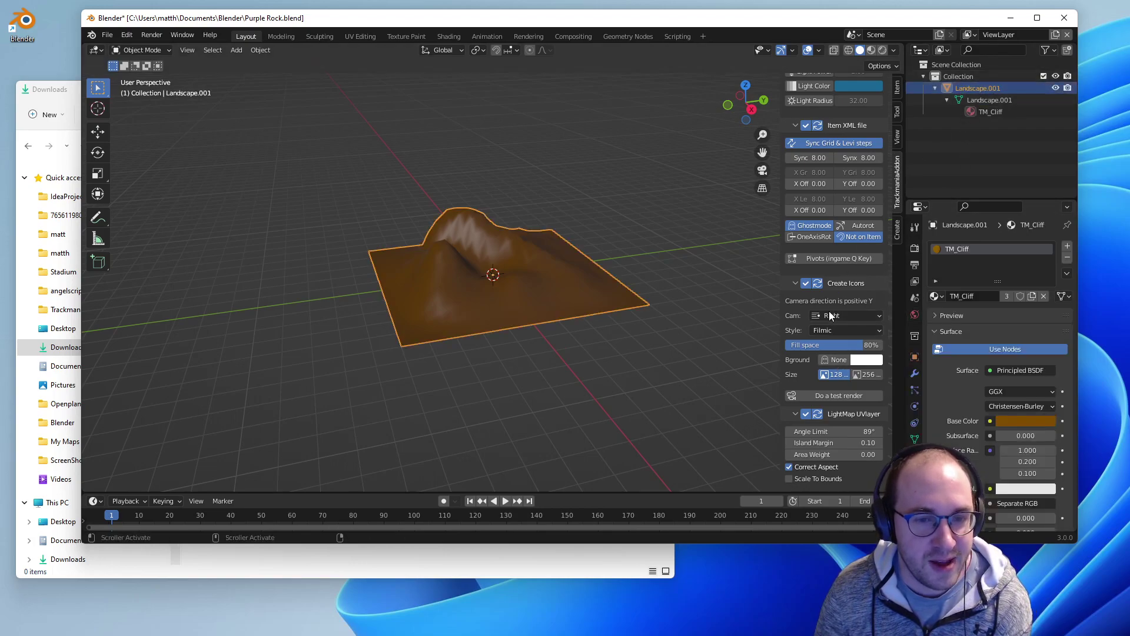
left_click(843, 397)
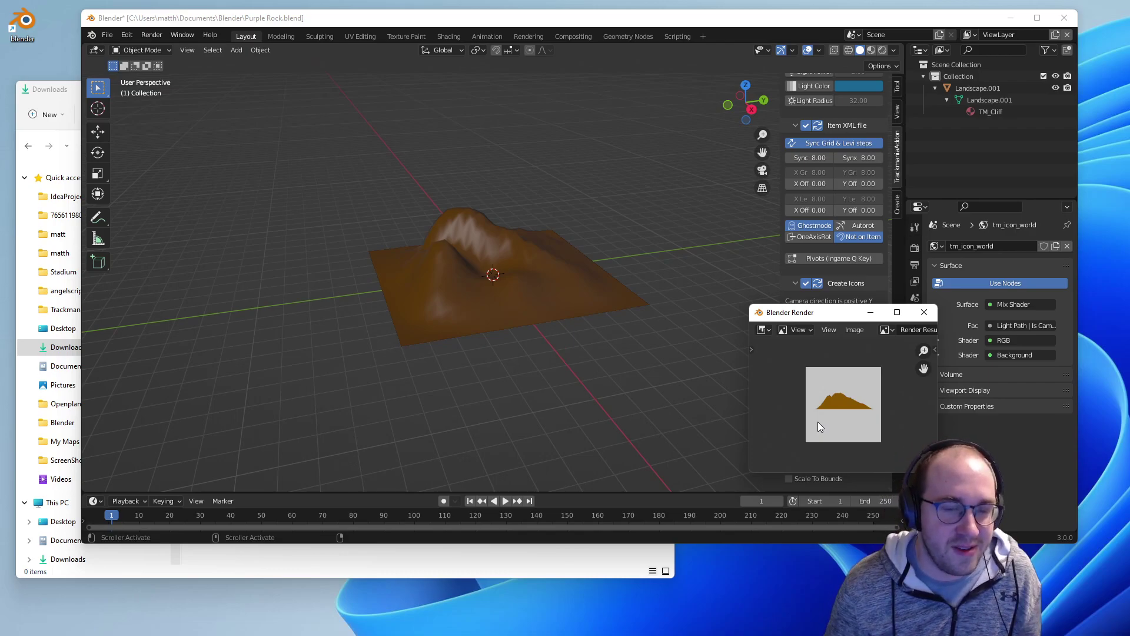
left_click(925, 312)
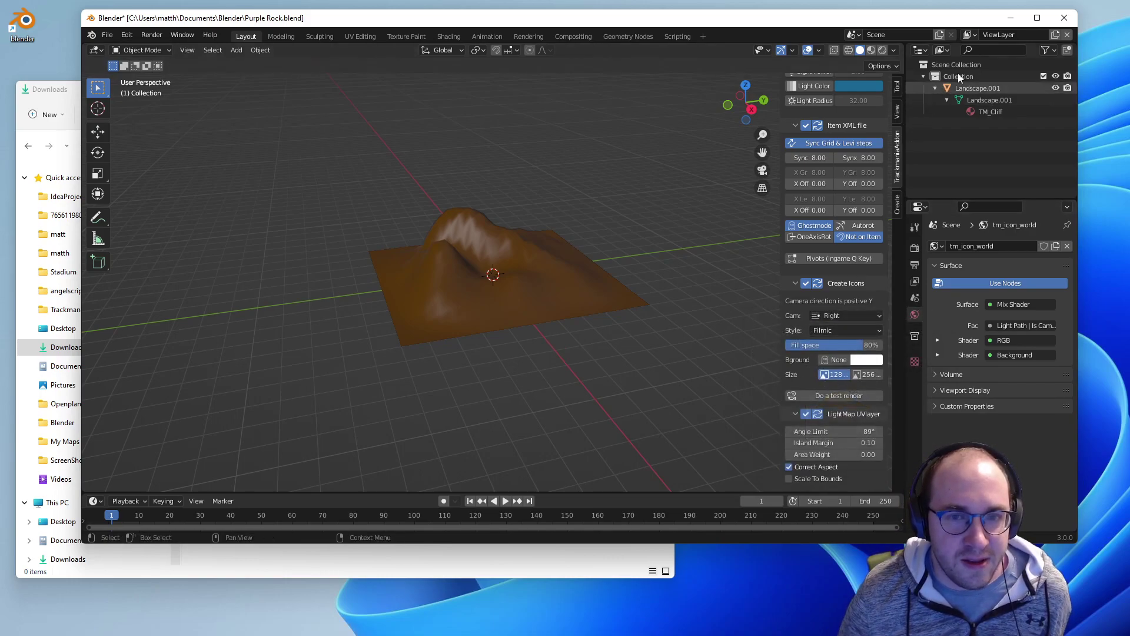
scroll(838, 284, "up", 3)
scroll(838, 285, "up", 12)
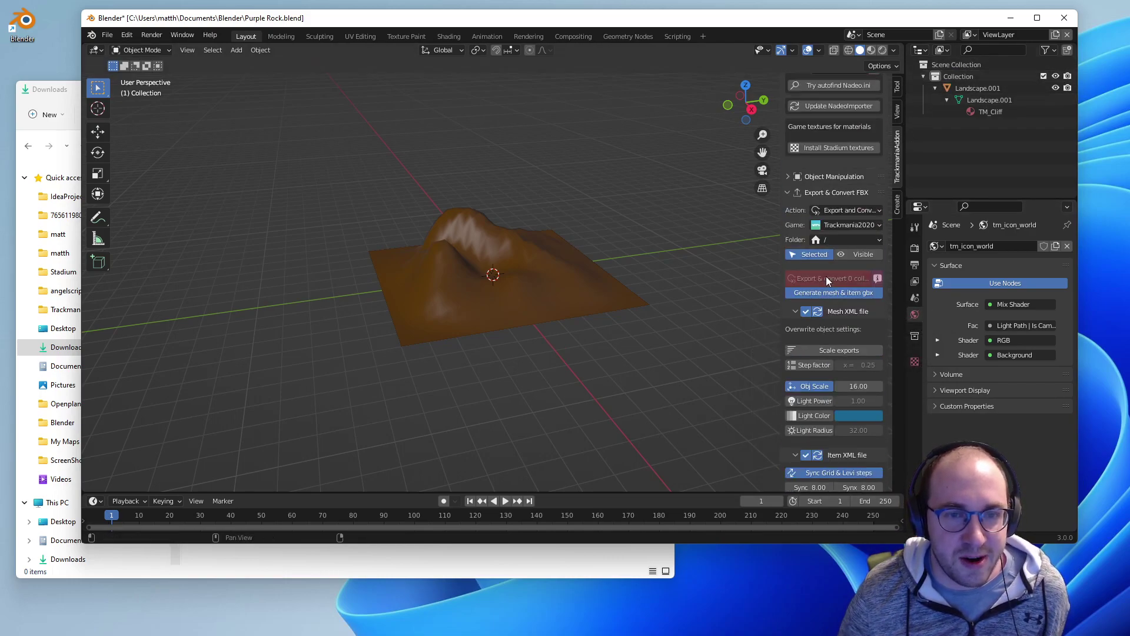
Rename the collection that holds the landscape to Mountain
double_click(962, 75)
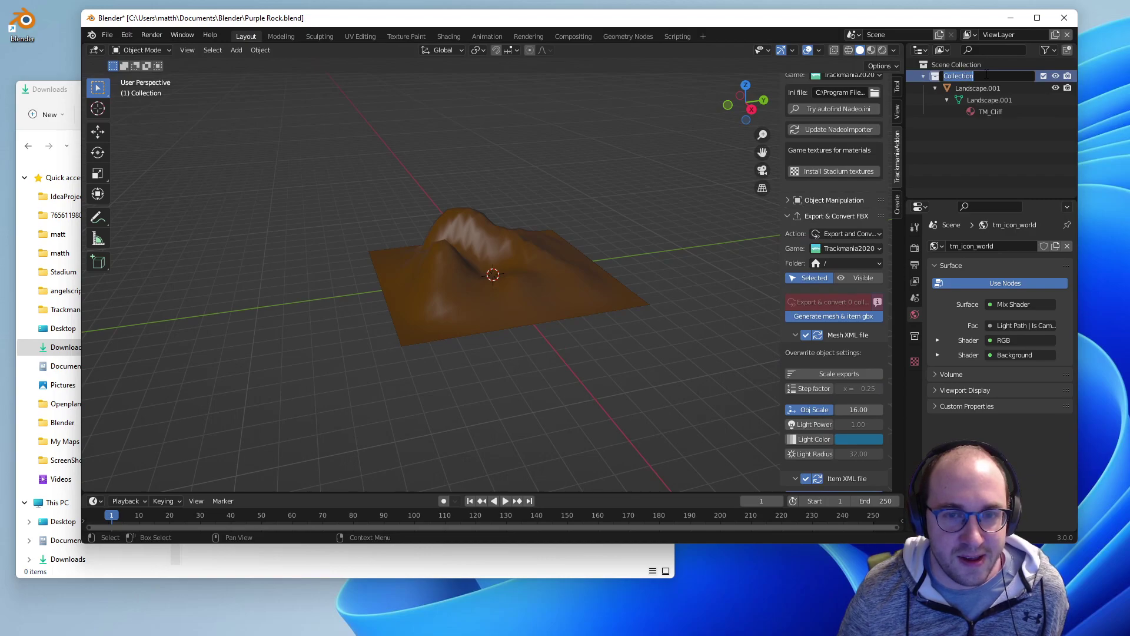
type("Mountain")
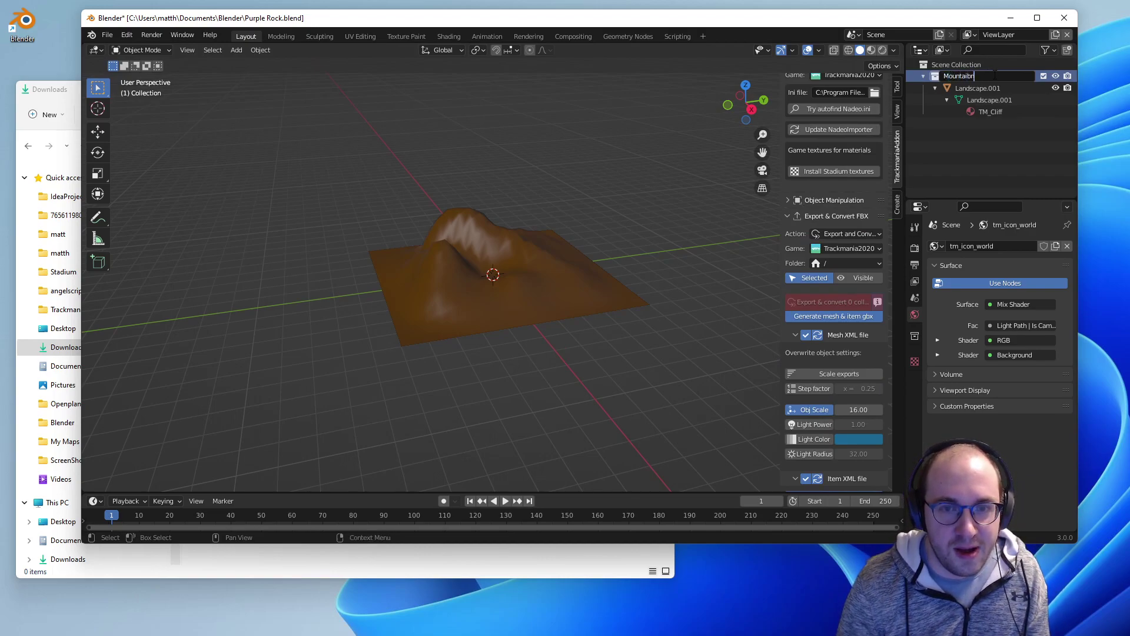
key("Return")
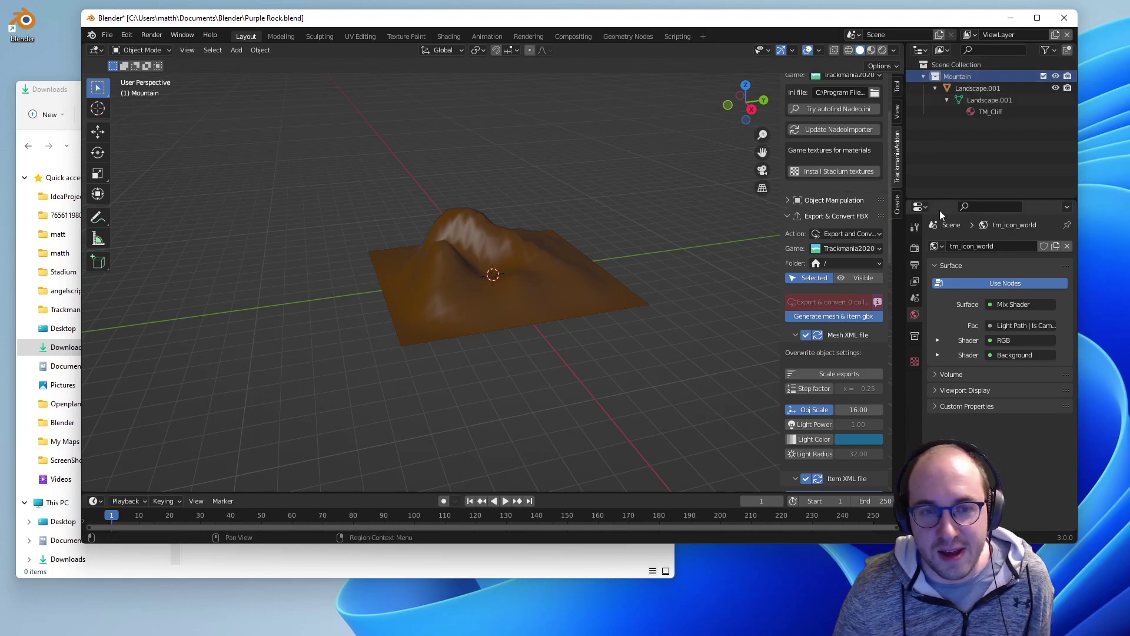
Review the mesh XML, item XML, icon, lightmap and base material options of the FBX export settings
scroll(817, 317, "down", 5)
scroll(818, 316, "up", 8)
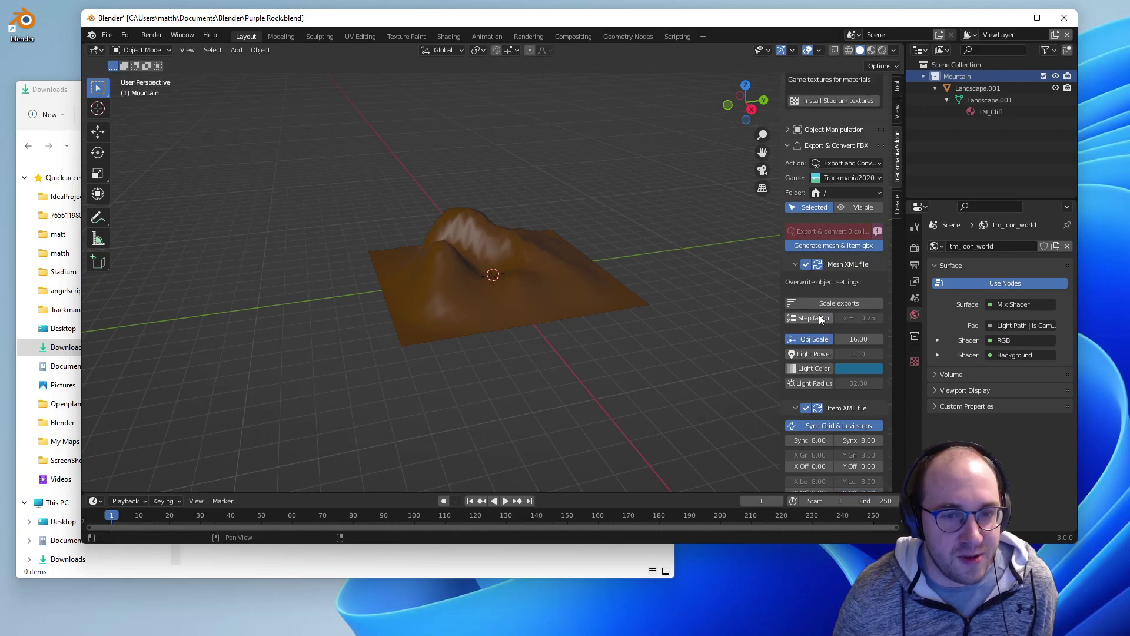
scroll(821, 305, "down", 15)
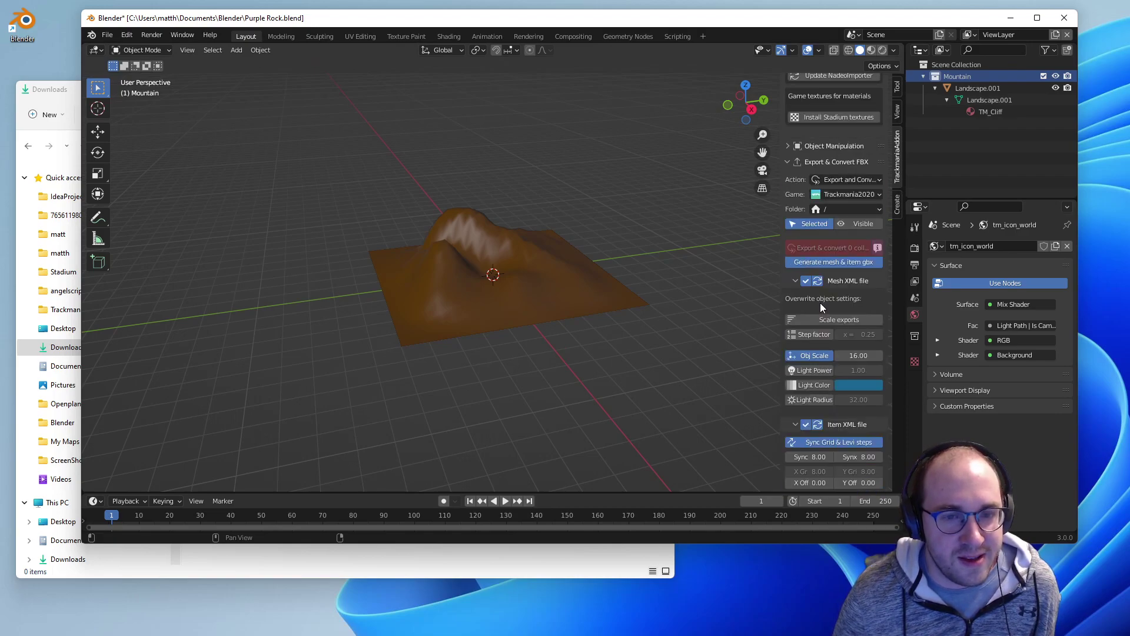
scroll(821, 303, "down", 3)
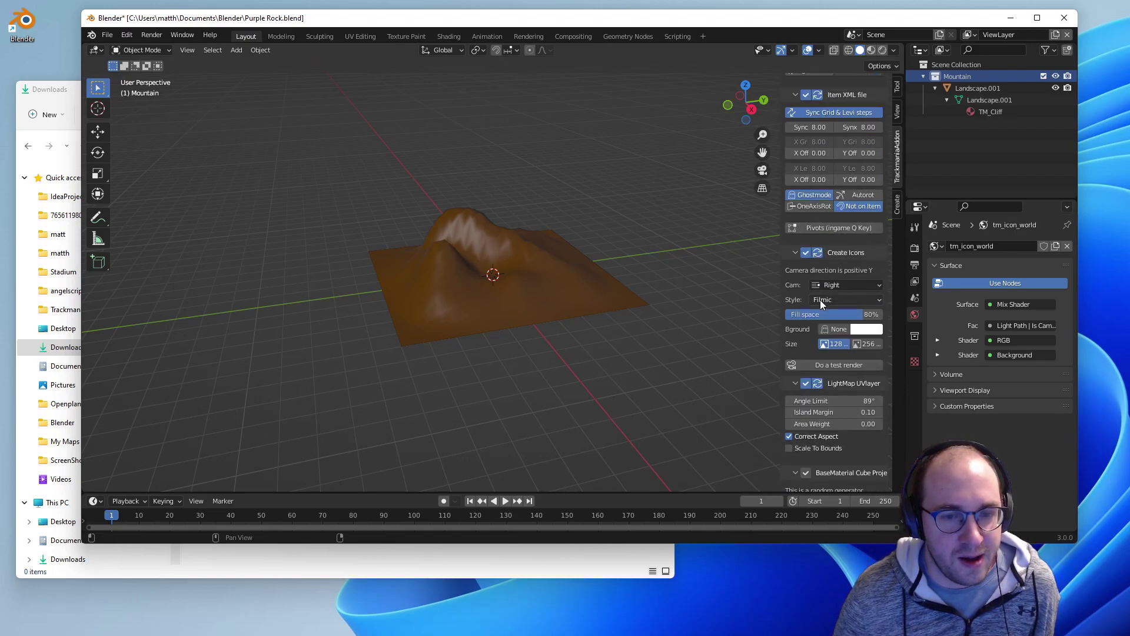
scroll(821, 299, "down", 3)
scroll(807, 302, "up", 5)
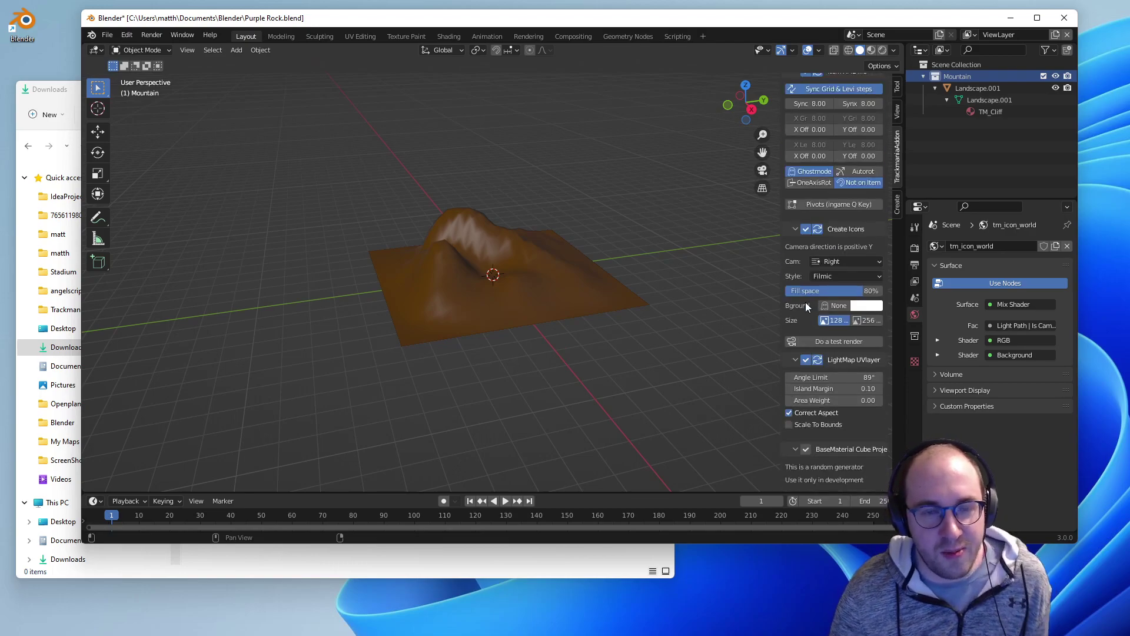
scroll(807, 297, "up", 20)
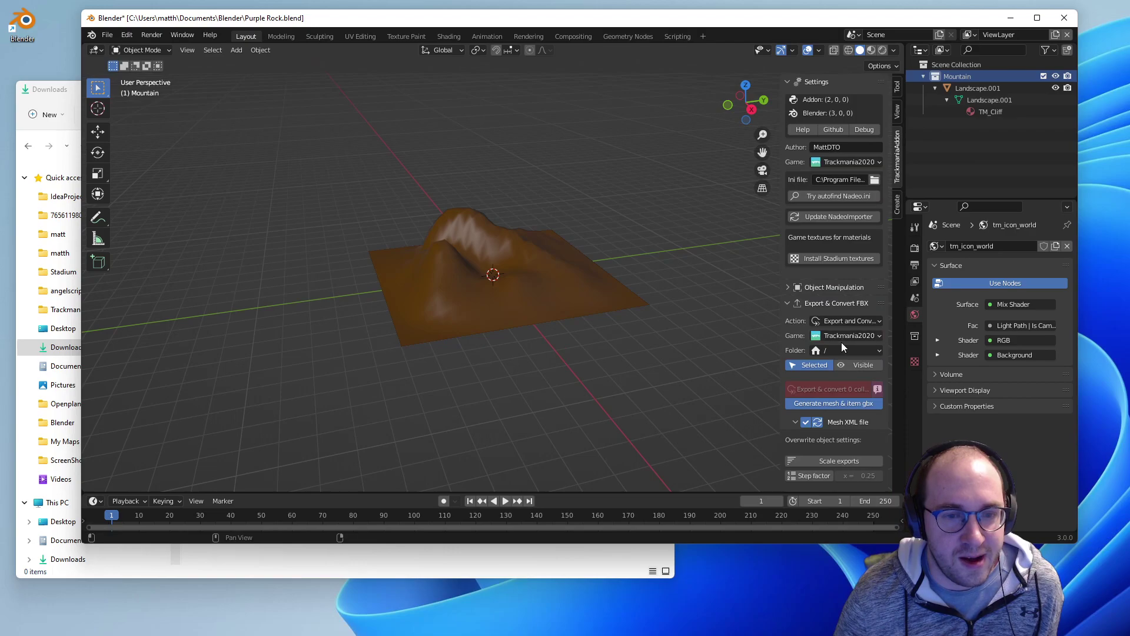
Select the landscape, export and convert its collection for Trackmania2020, and acknowledge the completed conversion
left_click(983, 90)
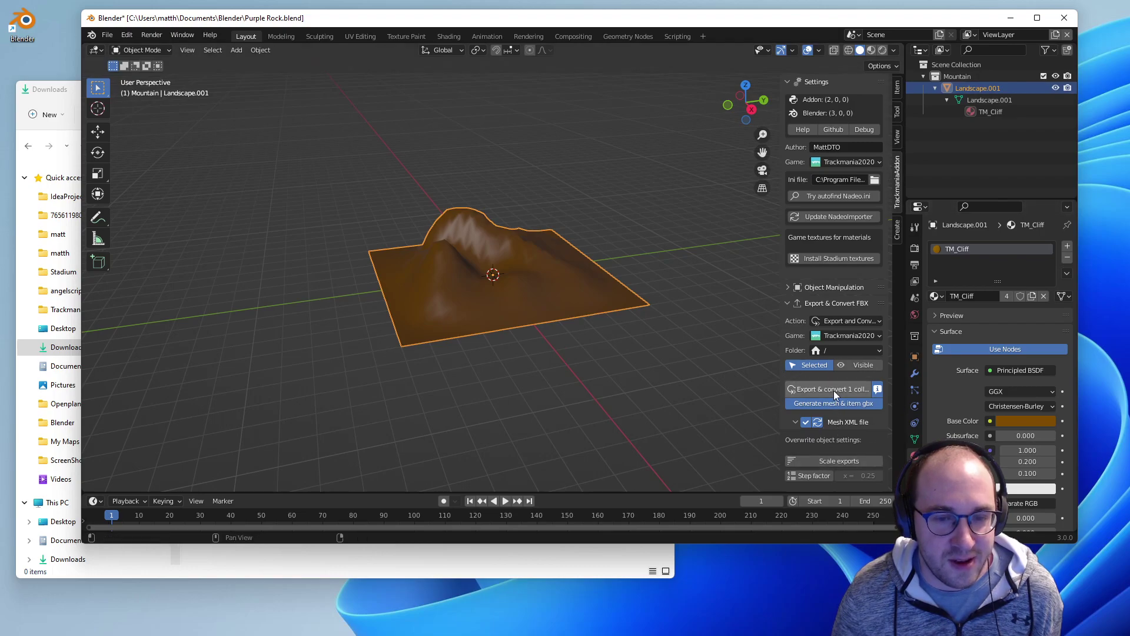
left_click(816, 389)
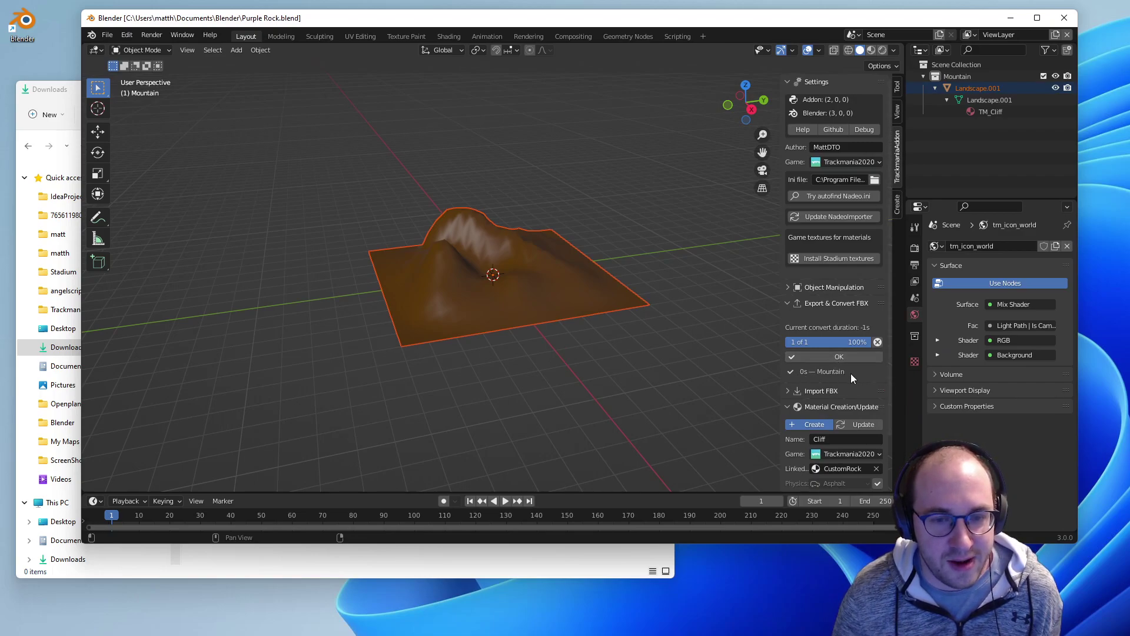
left_click(842, 357)
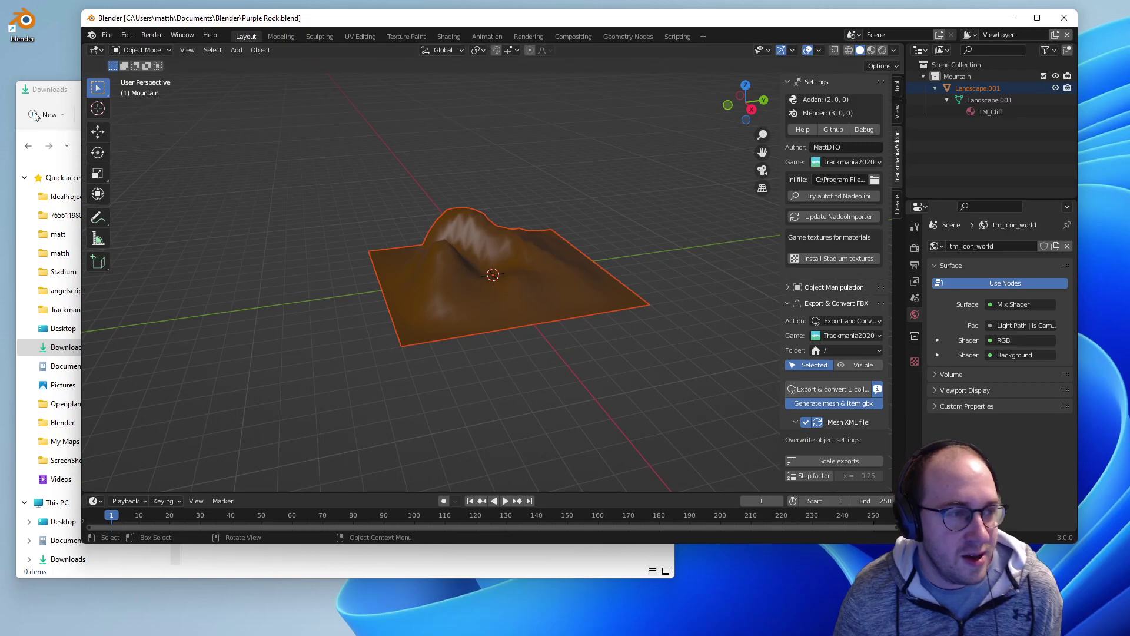
Switch to File Explorer and open the Trackmania Items folder inside Documents
left_click(68, 87)
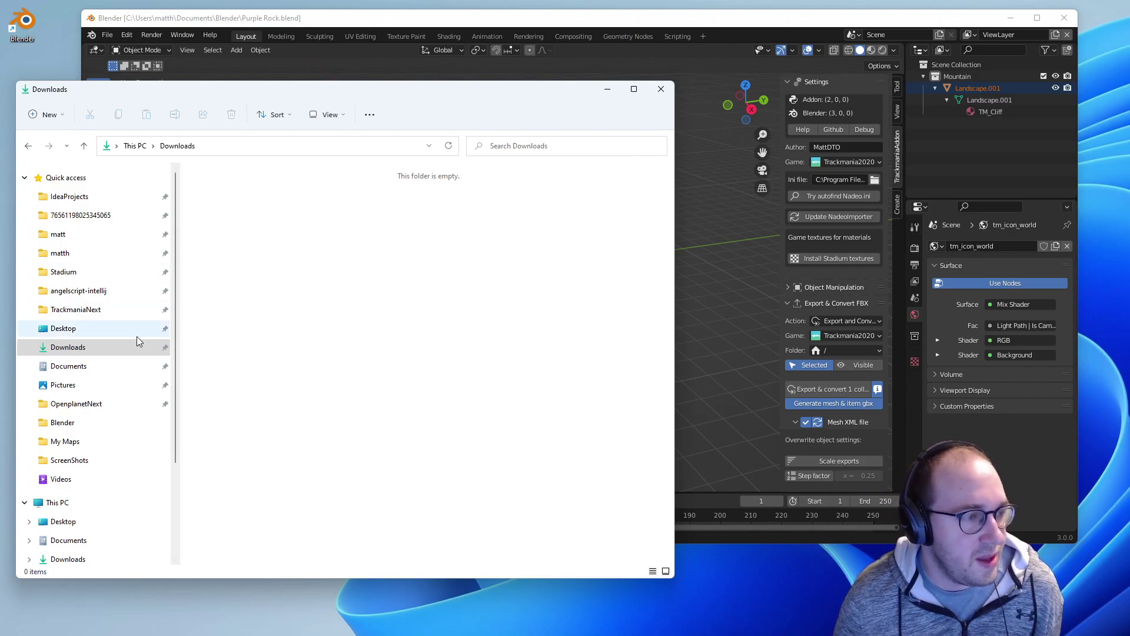
left_click(115, 310)
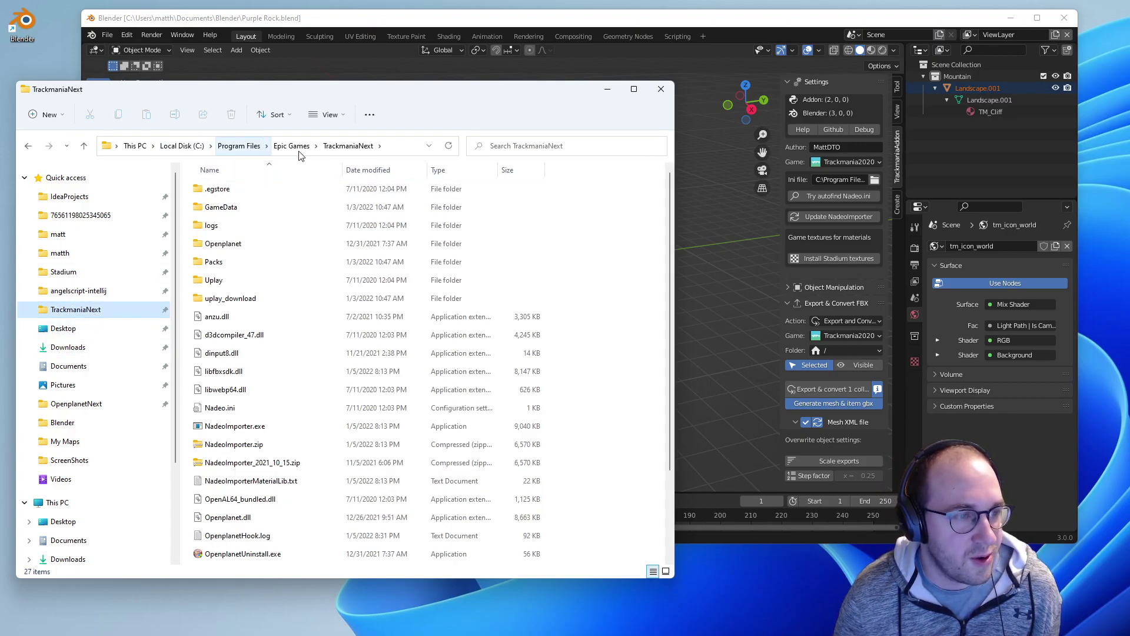
left_click(76, 273)
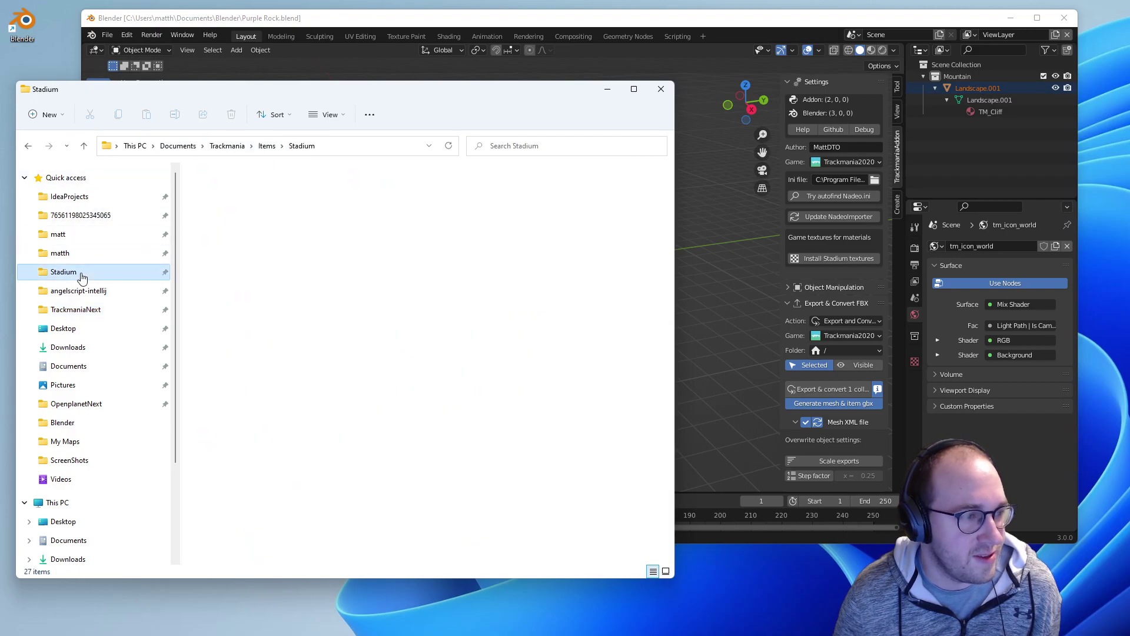
left_click(269, 147)
scroll(252, 344, "down", 1)
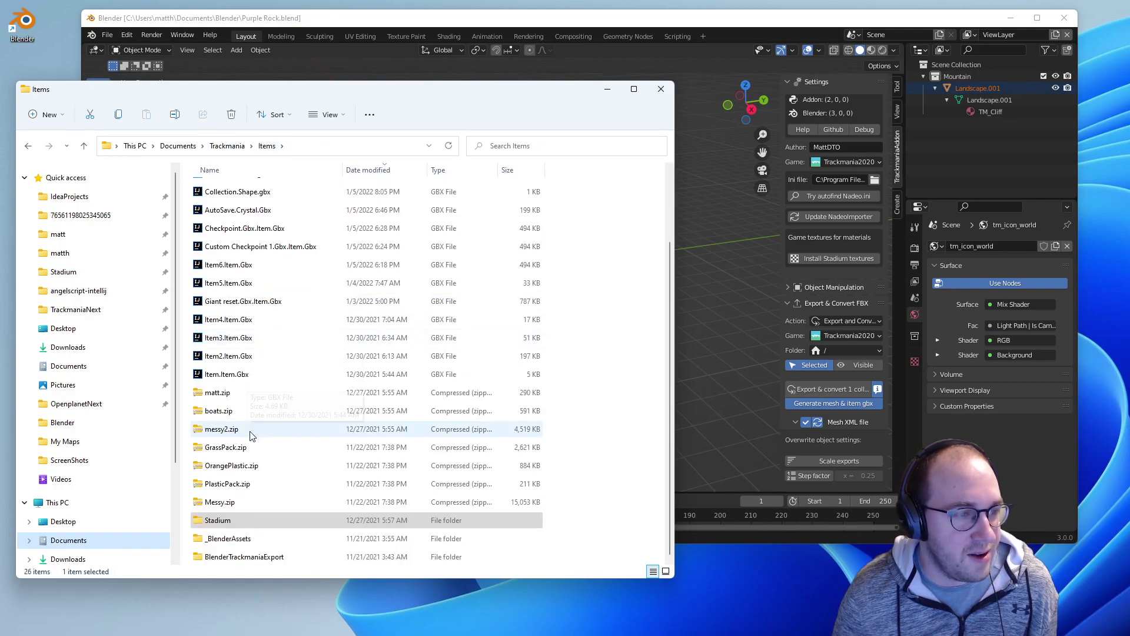
Examine the exported Mountain item, mesh and shape files in the Items folder
scroll(252, 435, "up", 2)
left_click_drag(585, 189, 253, 230)
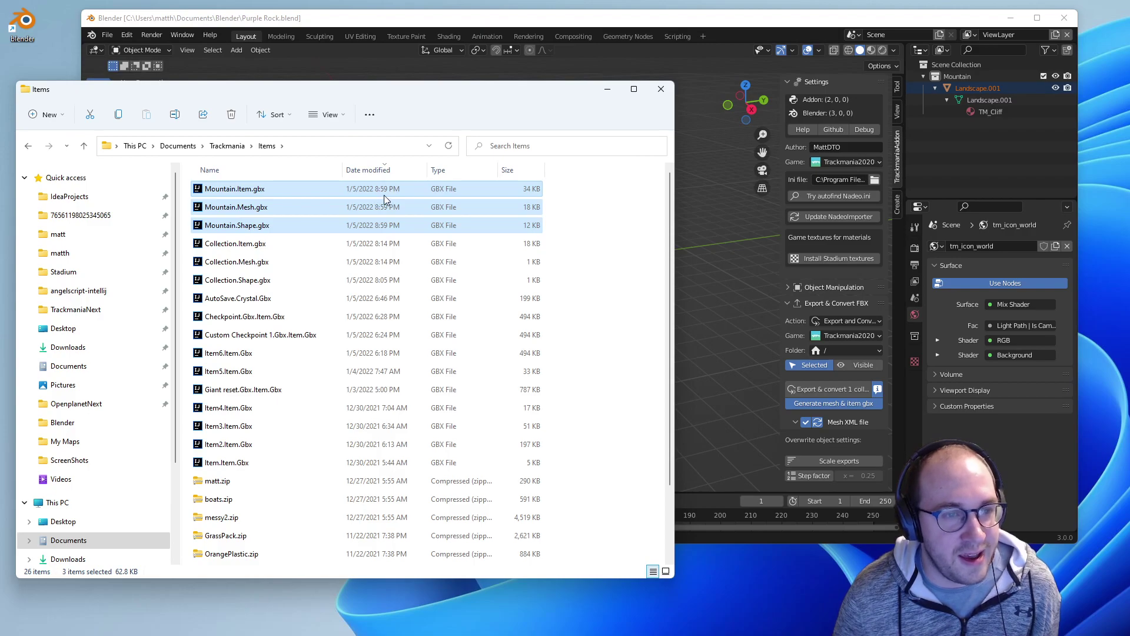
left_click(273, 192)
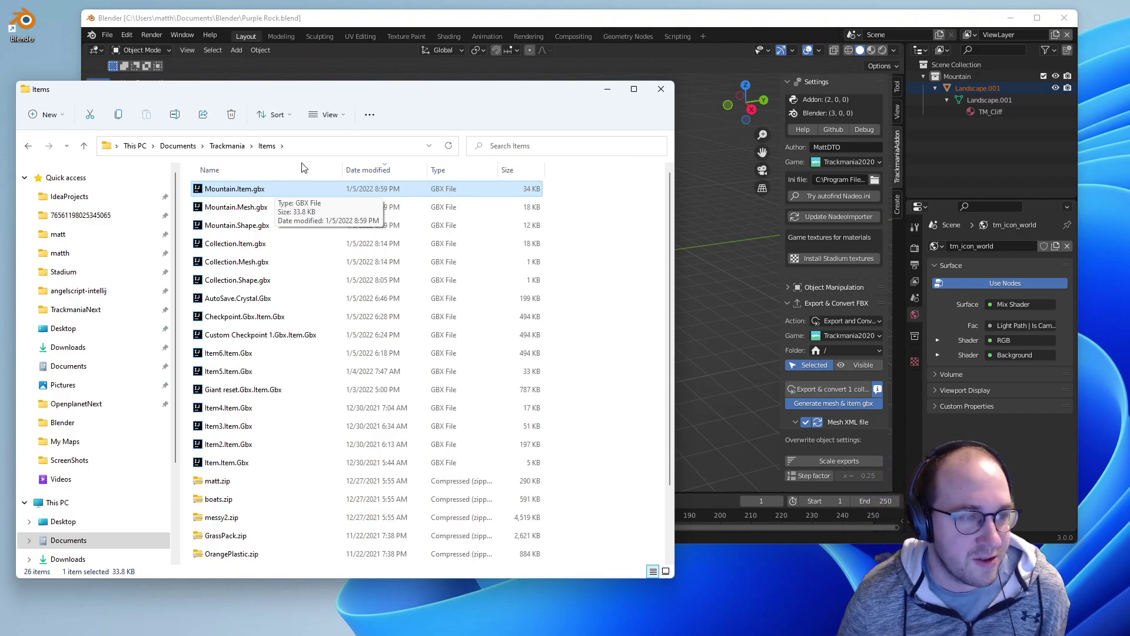
left_click(599, 228)
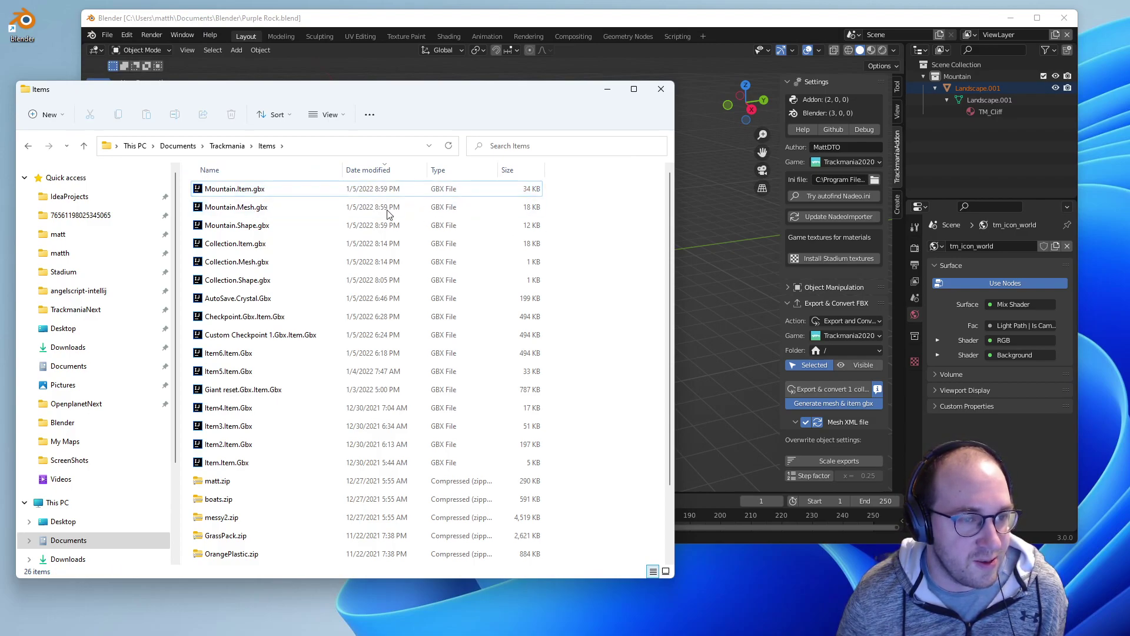
Delete Mountain.Mesh.gbx and Mountain.Shape.gbx, and select Mountain.Item.gbx
left_click(250, 210)
left_click(249, 231, "ctrl")
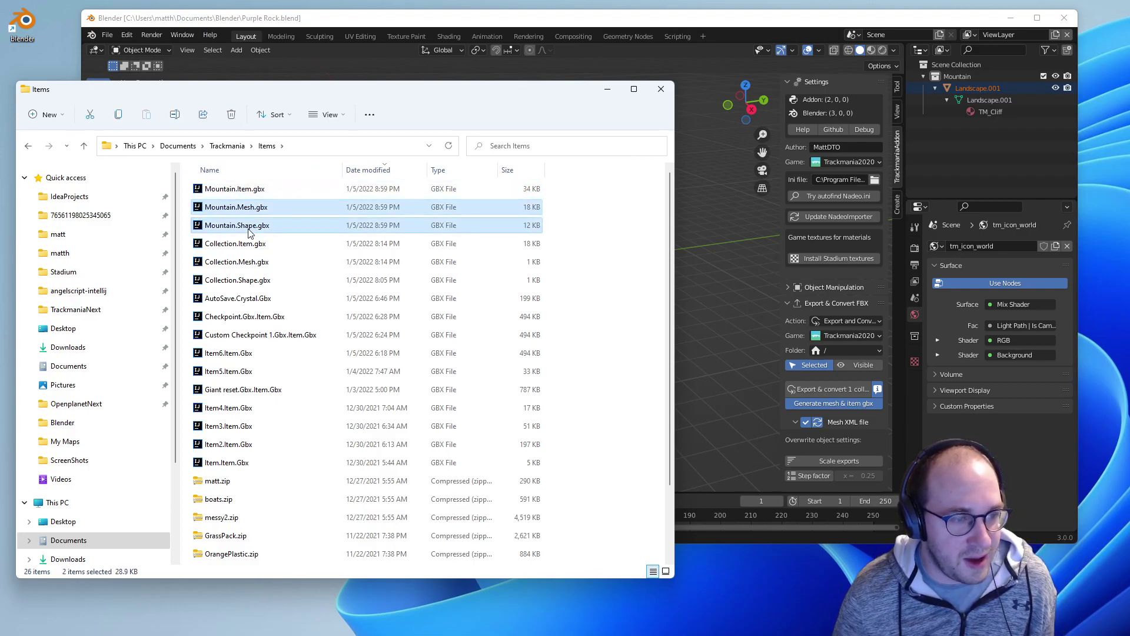
key("Delete")
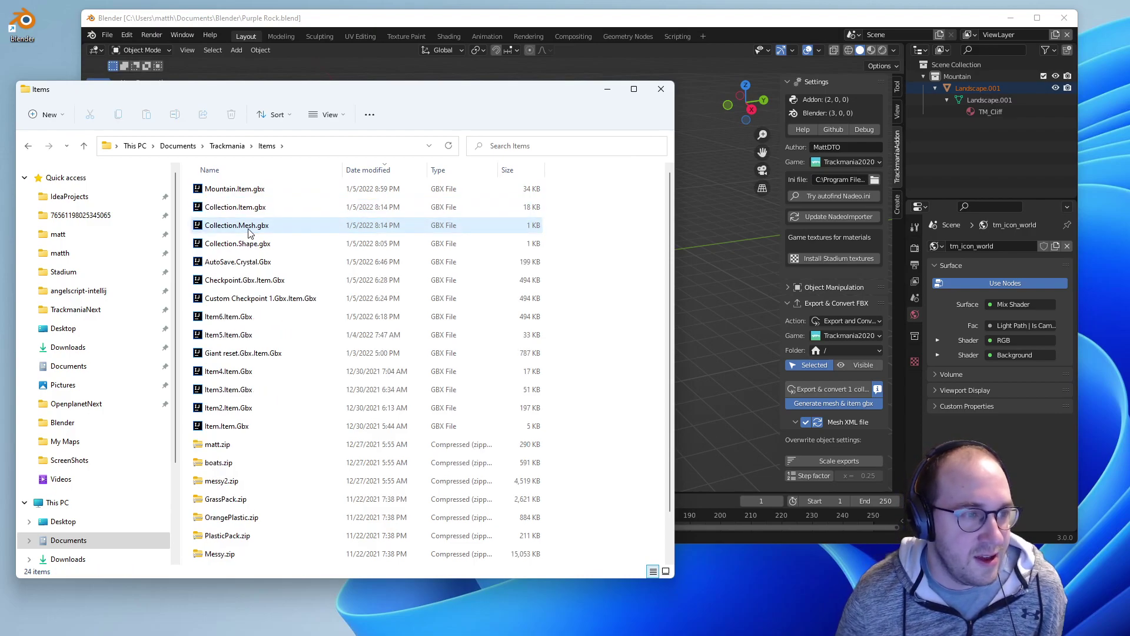
left_click(231, 195)
Switch back to Blender, select the landscape, and run a test render of its item icon
scroll(824, 405, "down", 3)
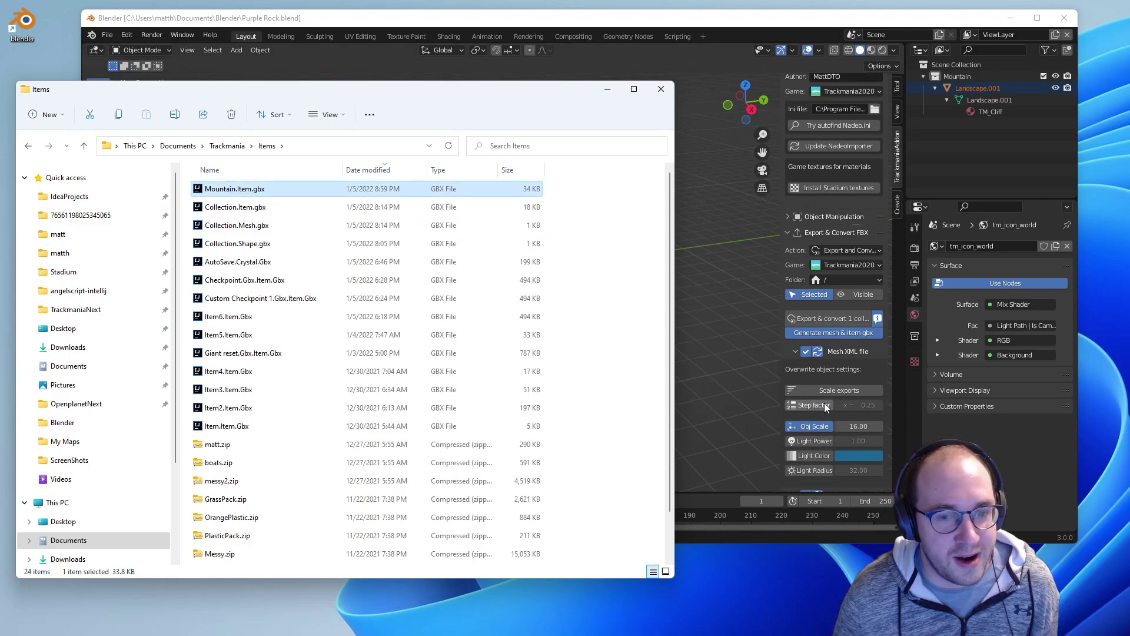
left_click(751, 392)
scroll(853, 401, "down", 12)
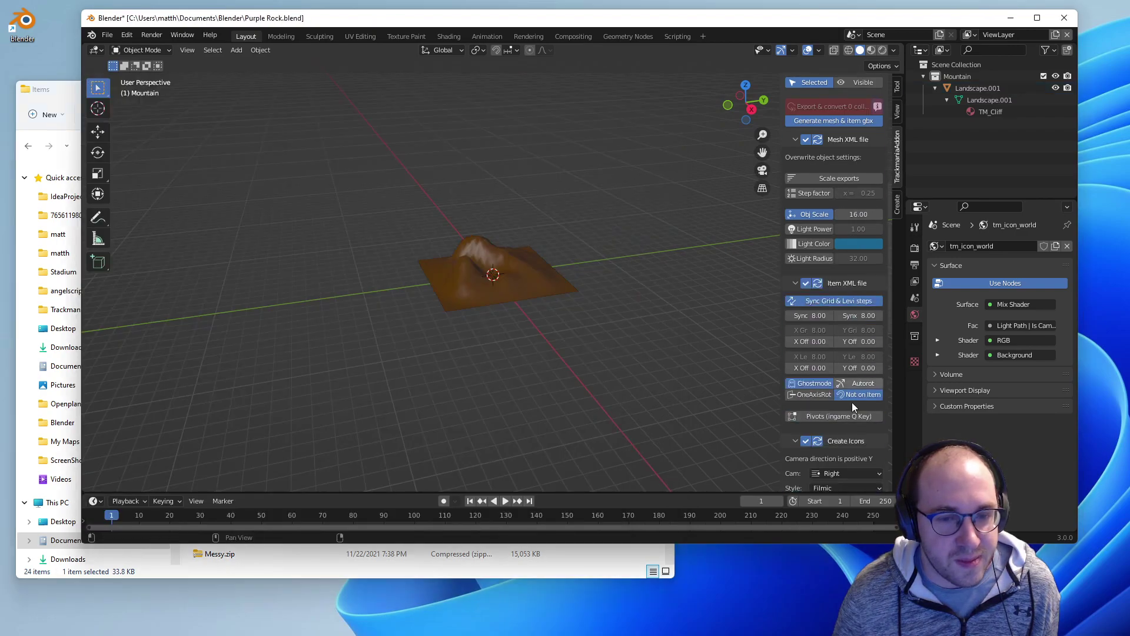
scroll(848, 404, "down", 3)
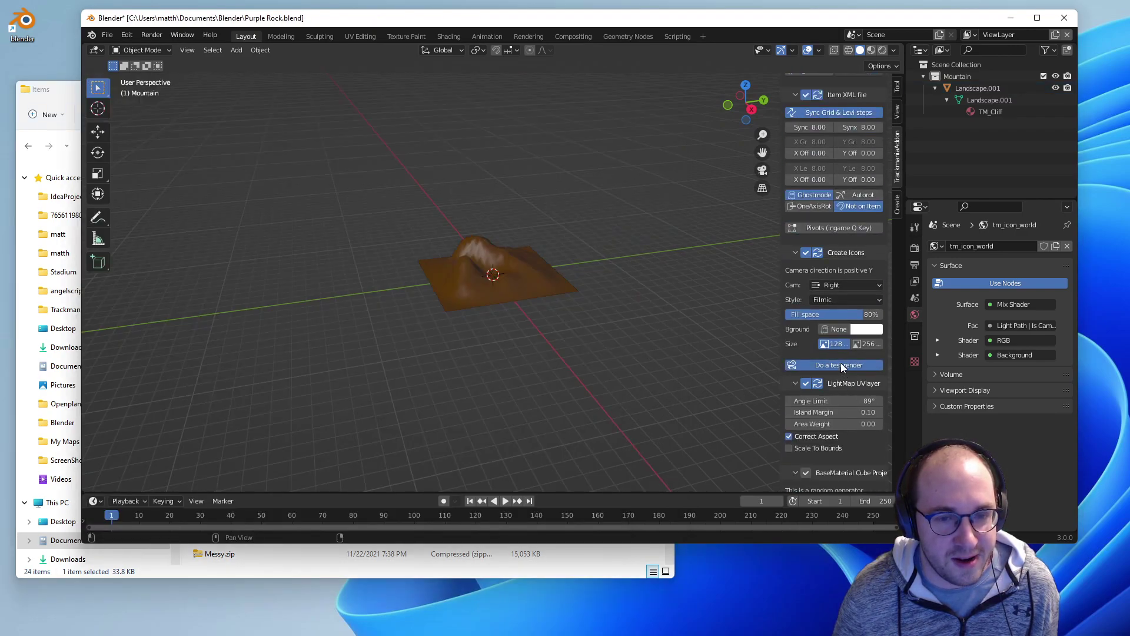
left_click(970, 112)
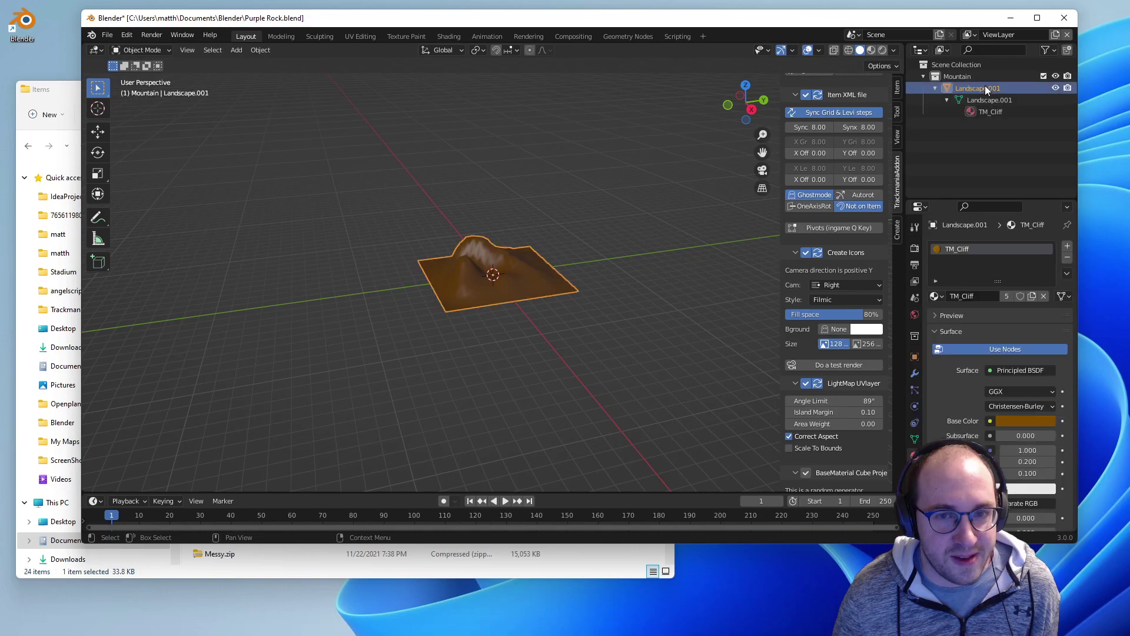
left_click(838, 364)
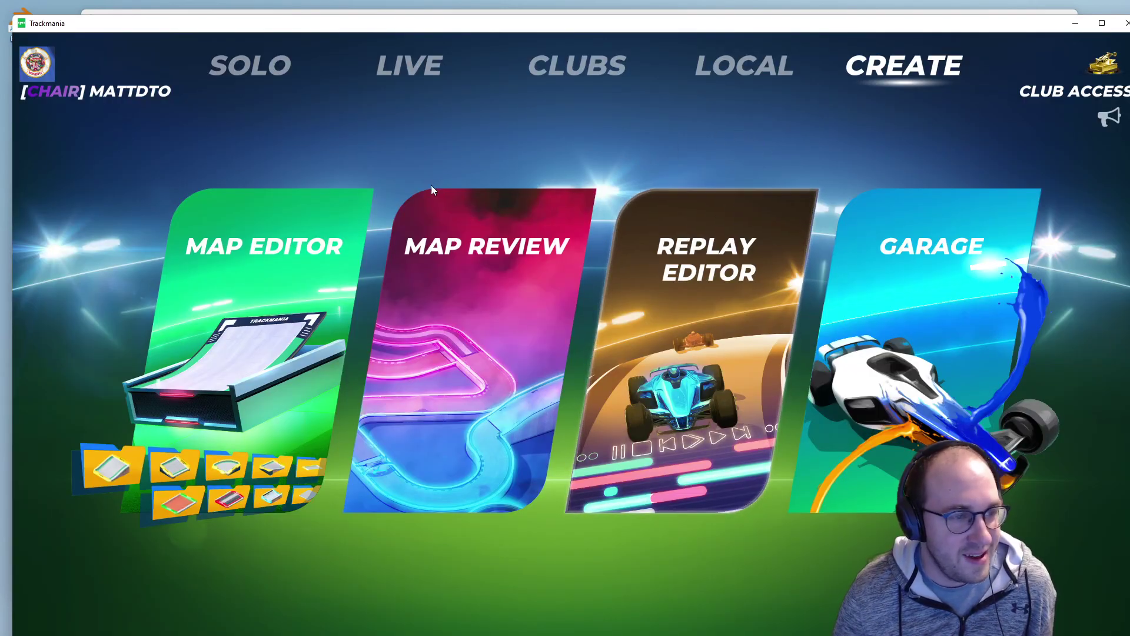
Switch to Trackmania and open the existing map "256³ base (no sound bug) with stadium" in the map editor
left_click(290, 239)
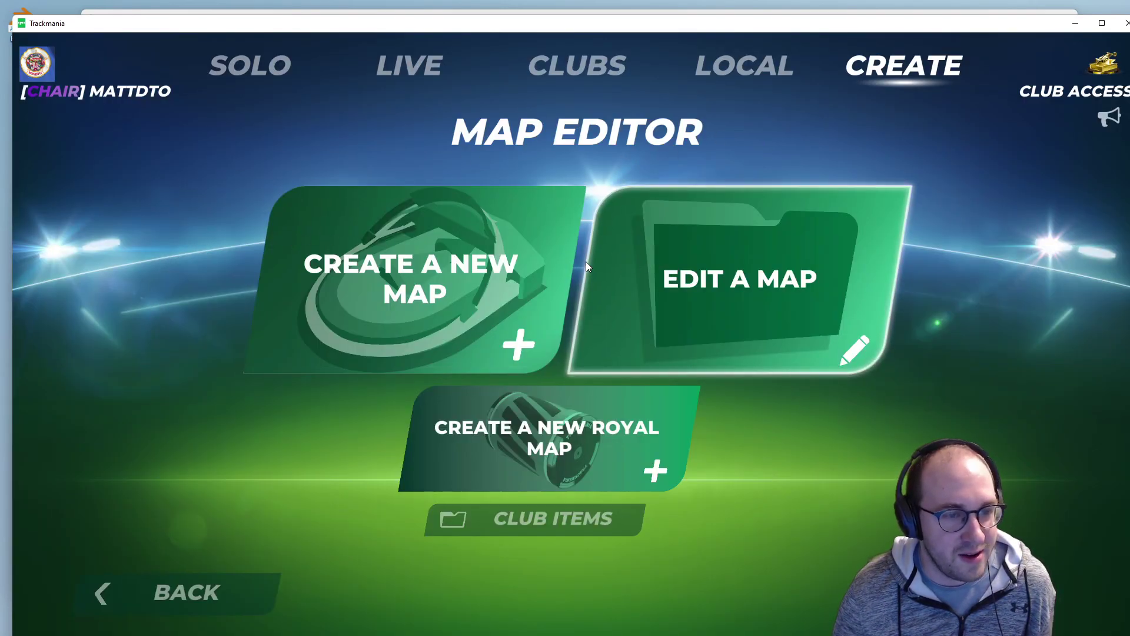
left_click(677, 281)
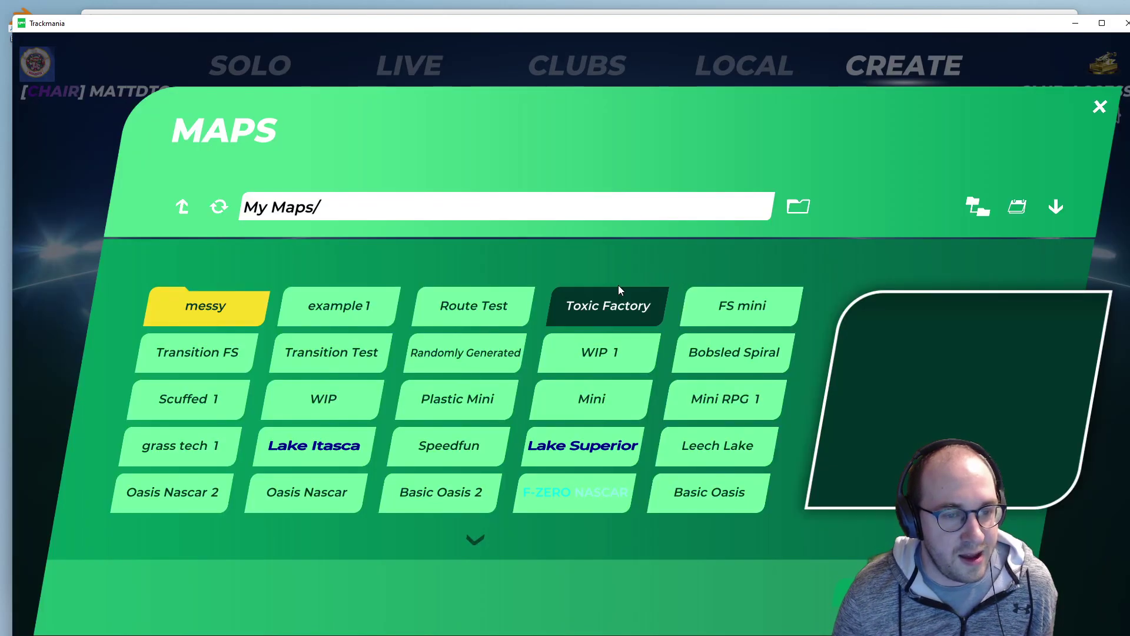
scroll(562, 405, "down", 1)
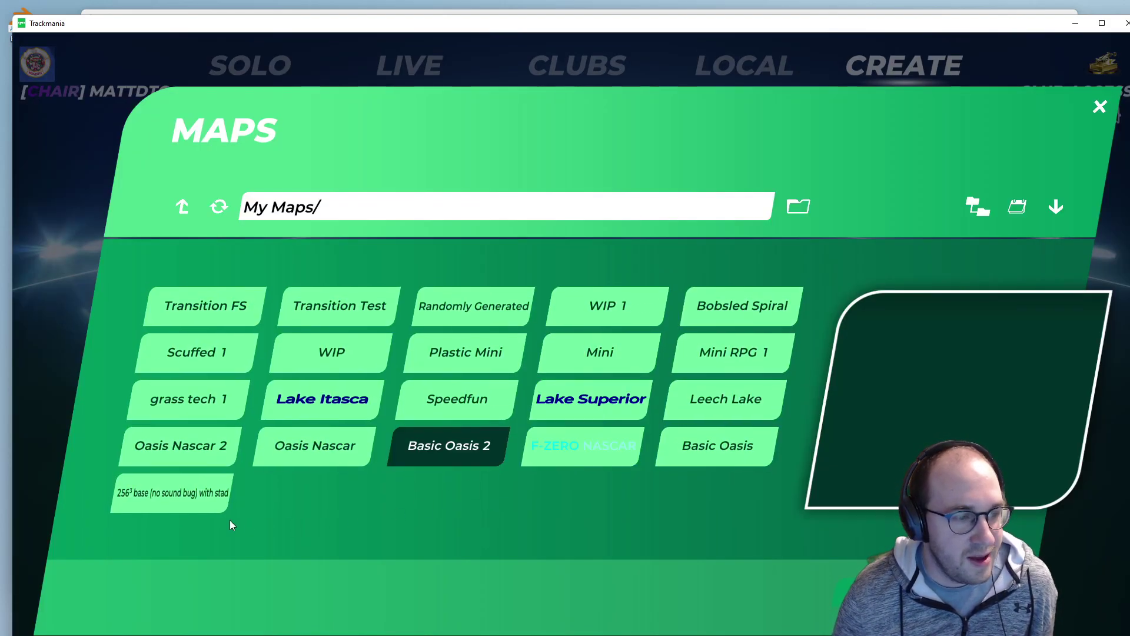
left_click(161, 504)
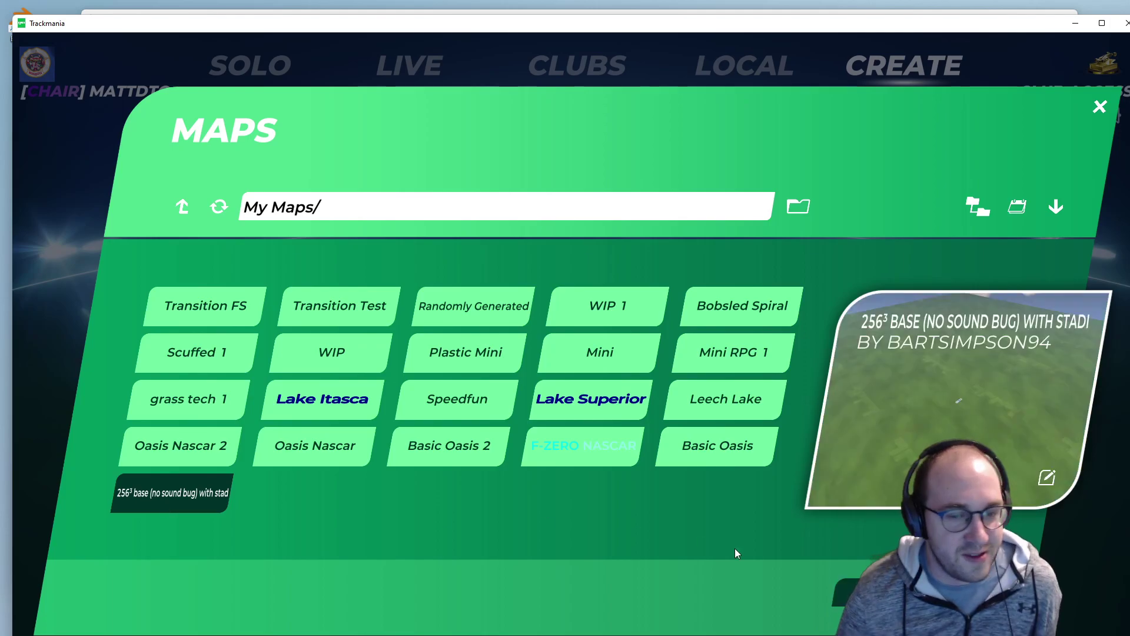
left_click(959, 401)
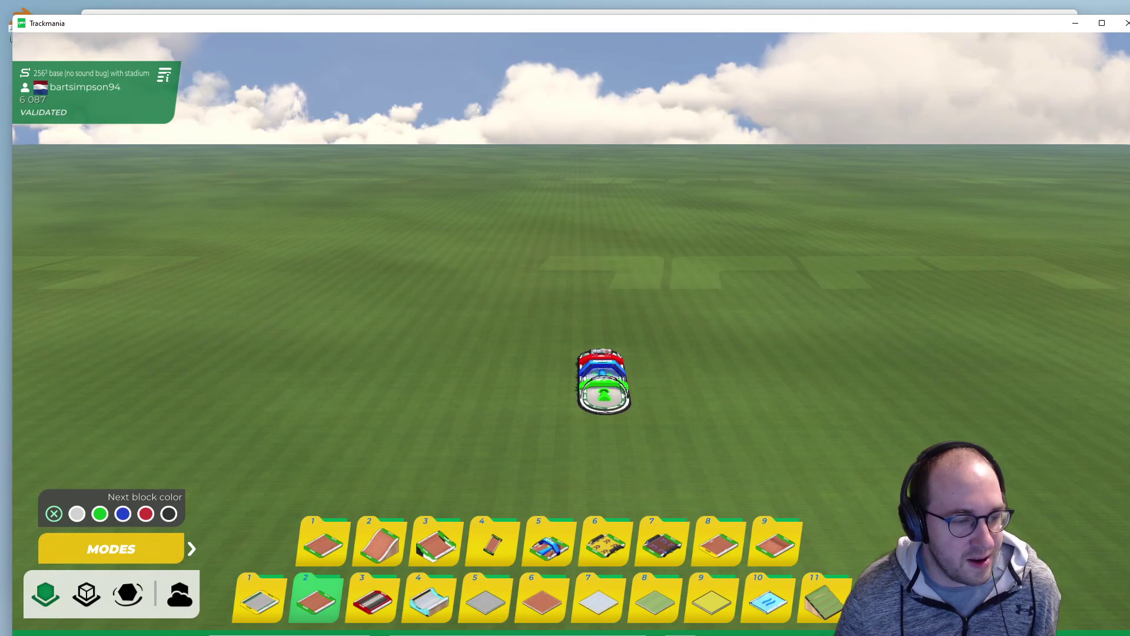
Choose the mountain item from the custom items and place it on the grass beside the stadium
key("i")
key("2")
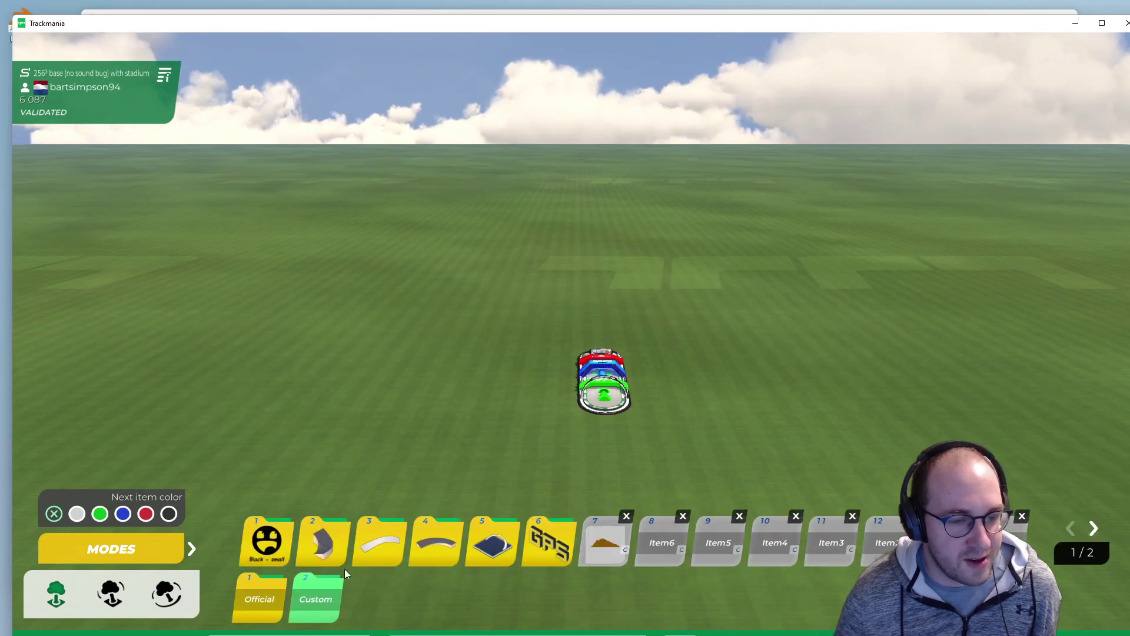
key("6")
left_click(606, 548)
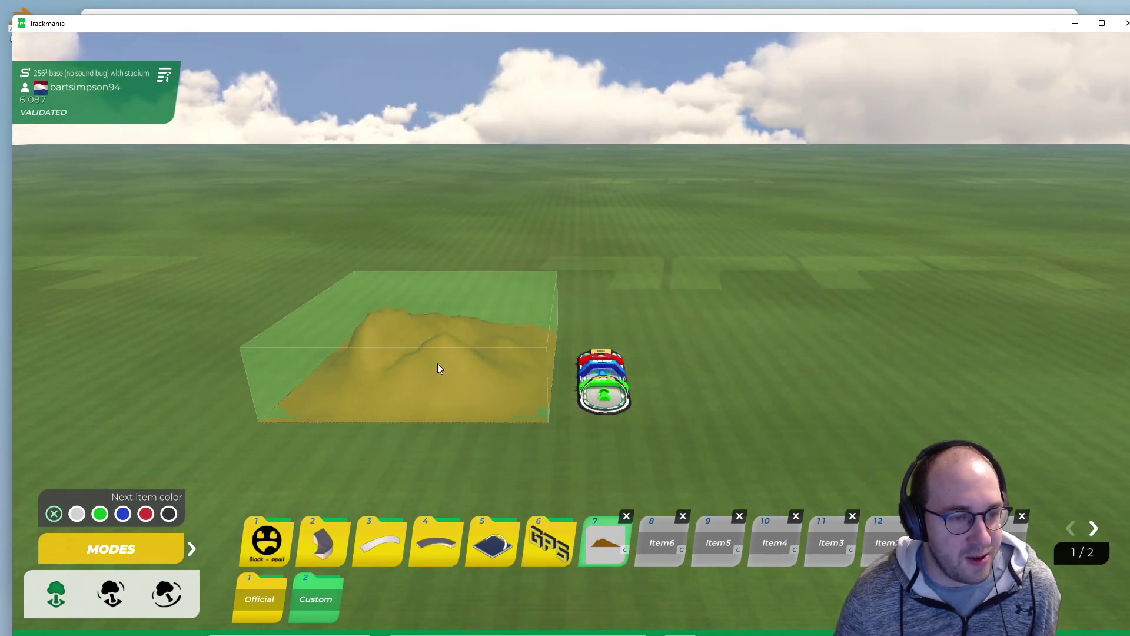
left_click(415, 398)
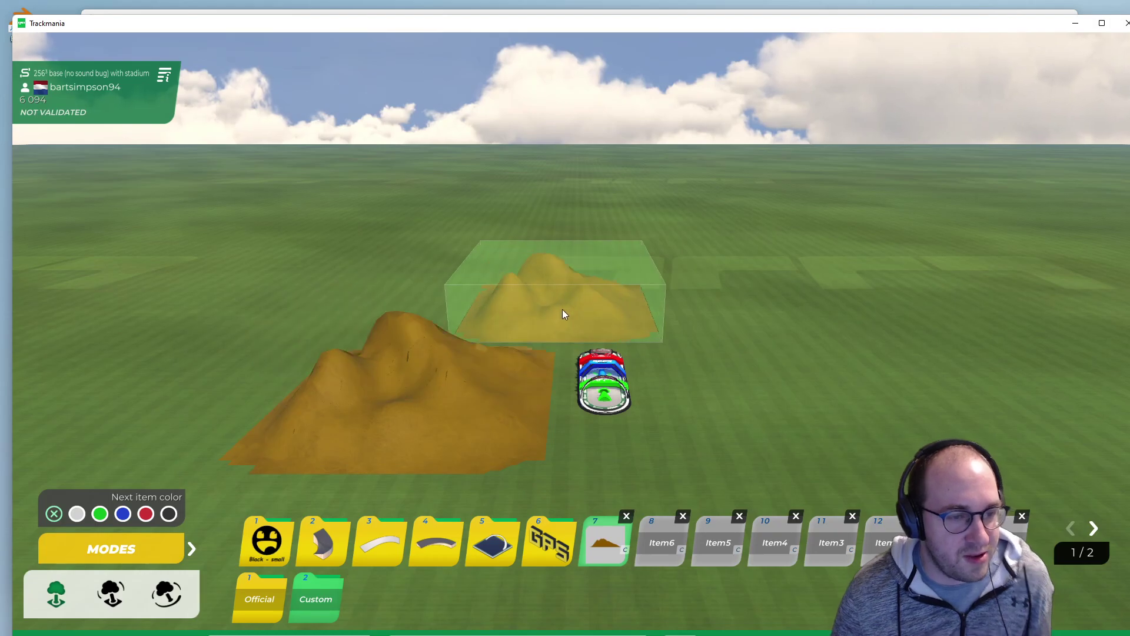
Compute the map's shadows at Default quality
right_click_drag(527, 284, 807, 392)
key("ctrl+l")
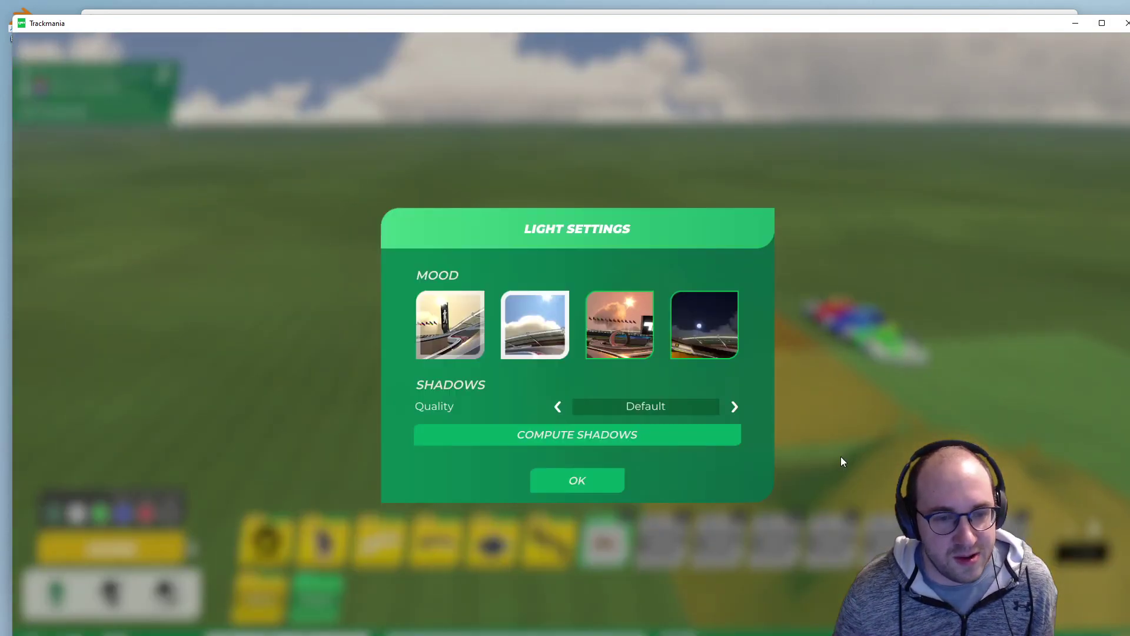
left_click(603, 436)
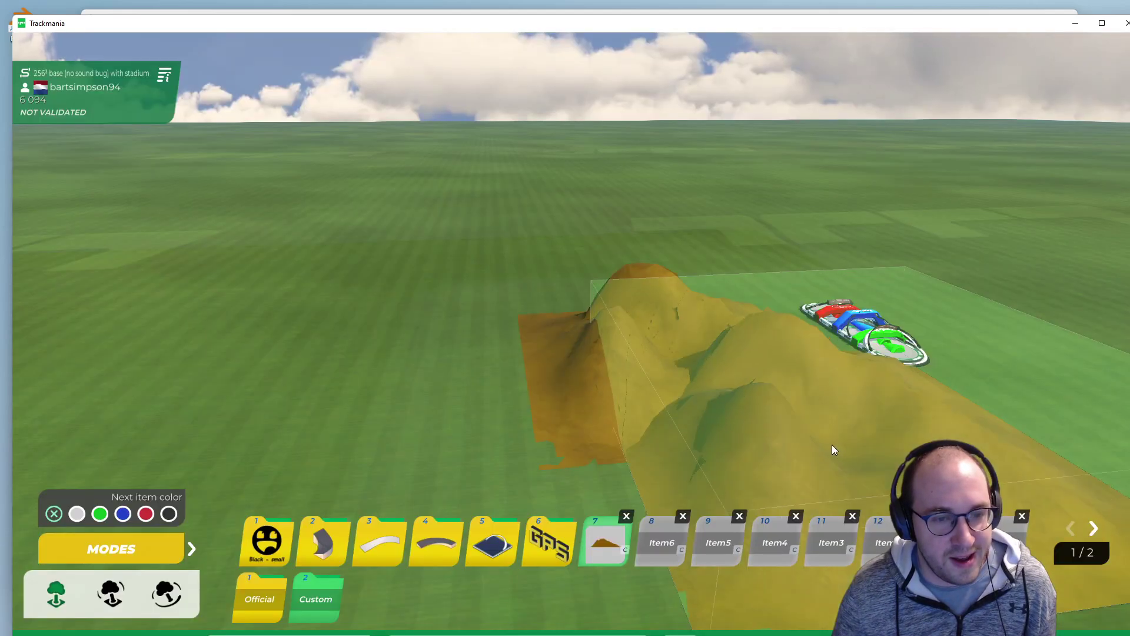
Start a test drive in the map editor with the car placed on the front slope of the mountain
right_click_drag(999, 252, 895, 260)
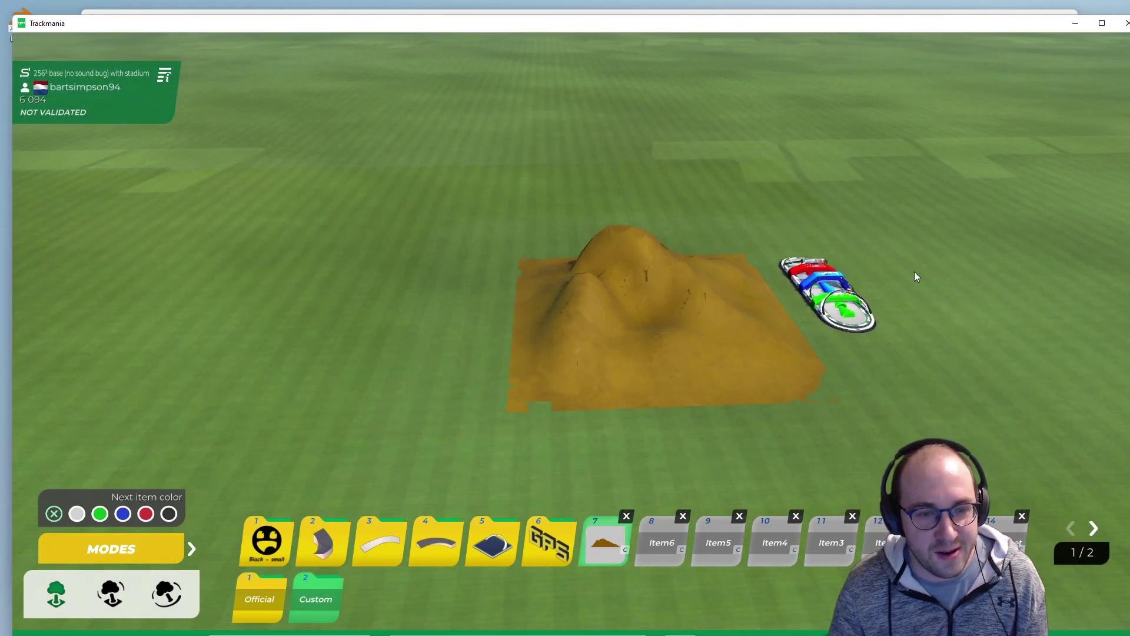
scroll(914, 271, "up", 5)
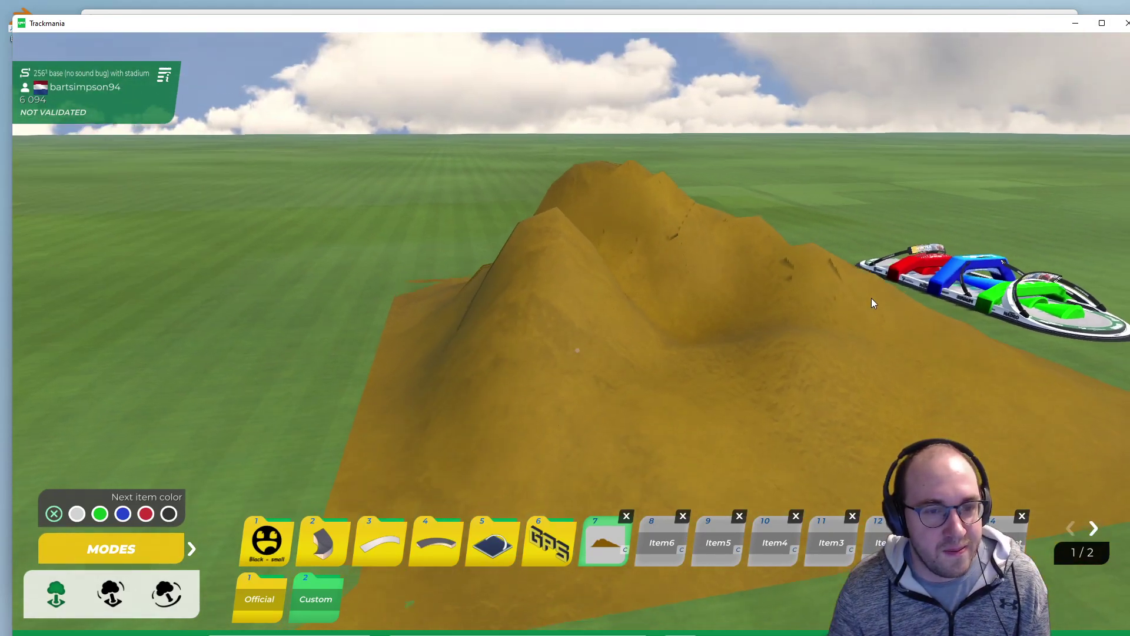
right_click_drag(872, 302, 812, 318)
scroll(810, 312, "down", 6)
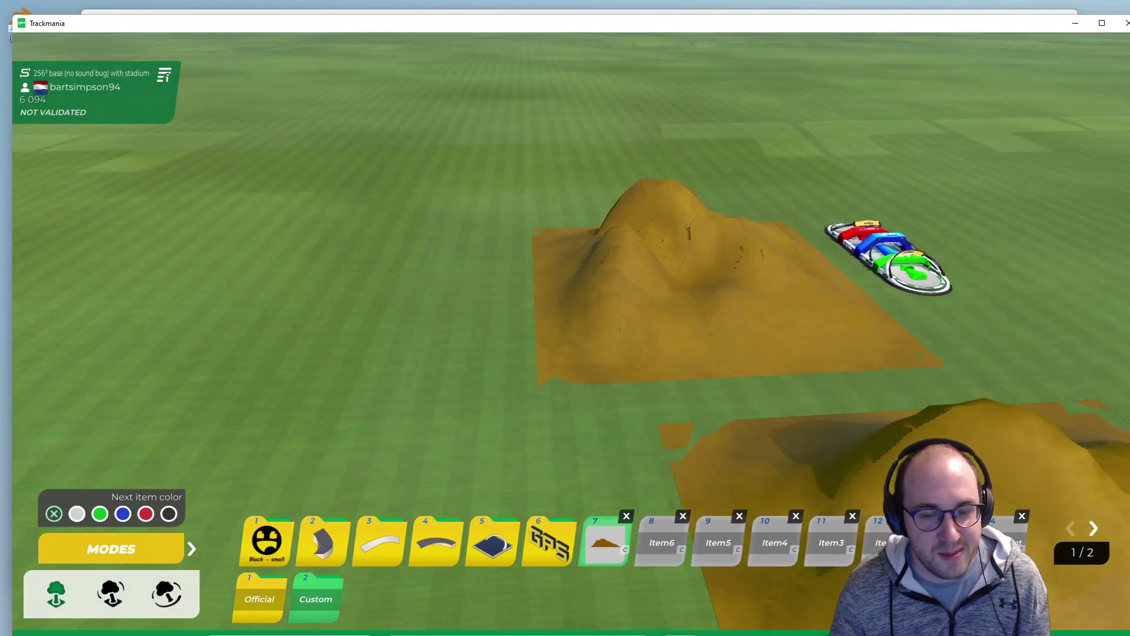
key("Return")
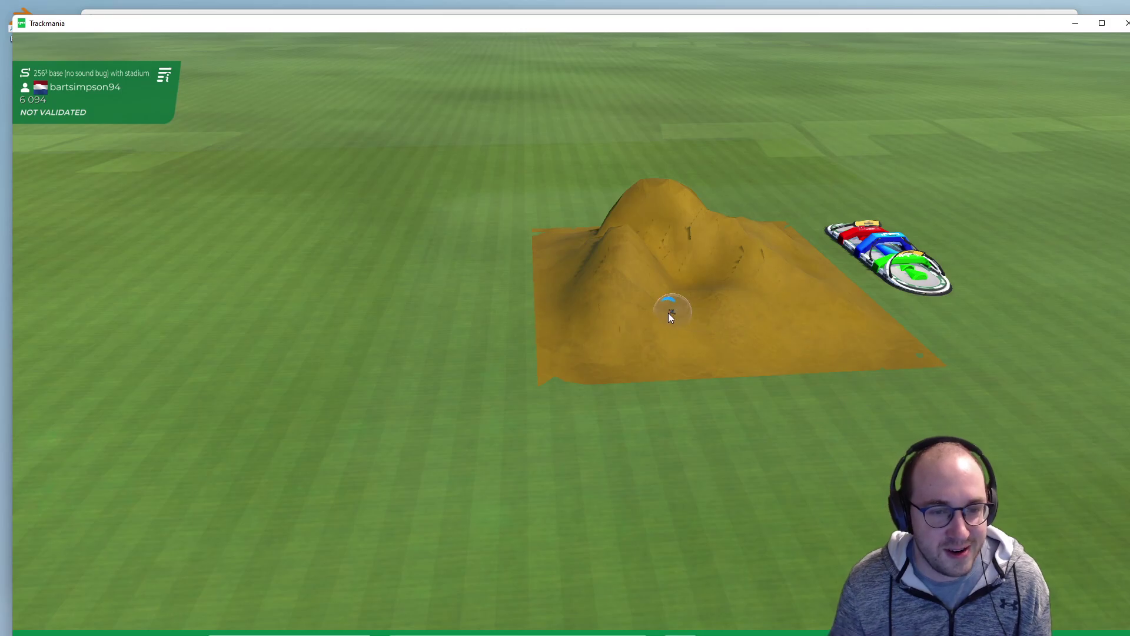
left_click(669, 313)
Drive the car up the mountain's slopes to test that its surface is drivable
key("Up")
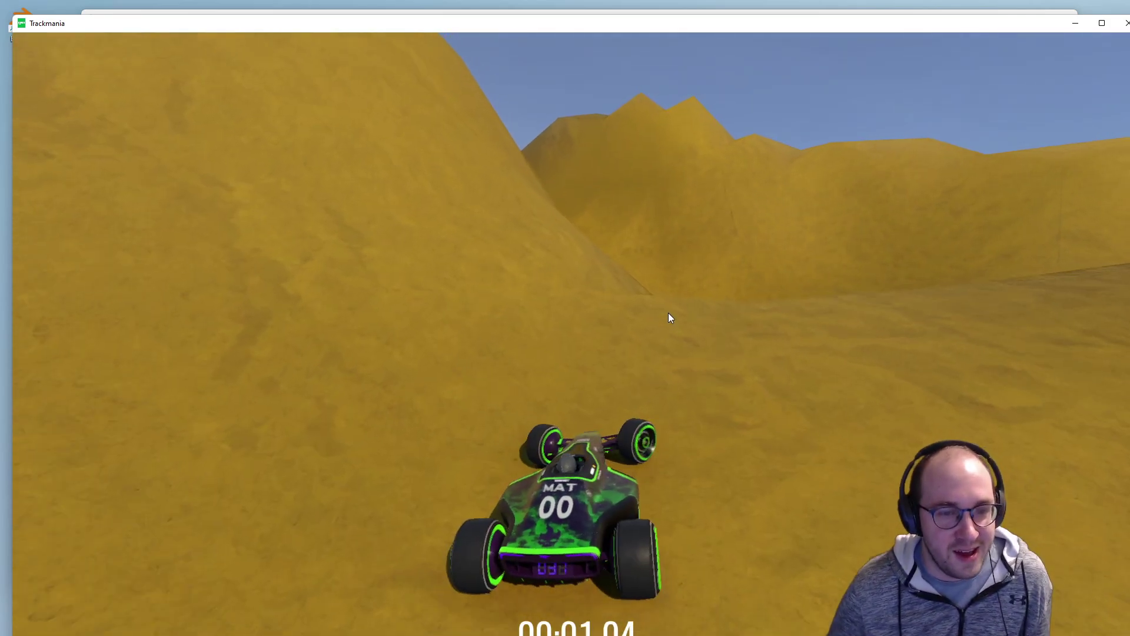
key("Left")
key("Up")
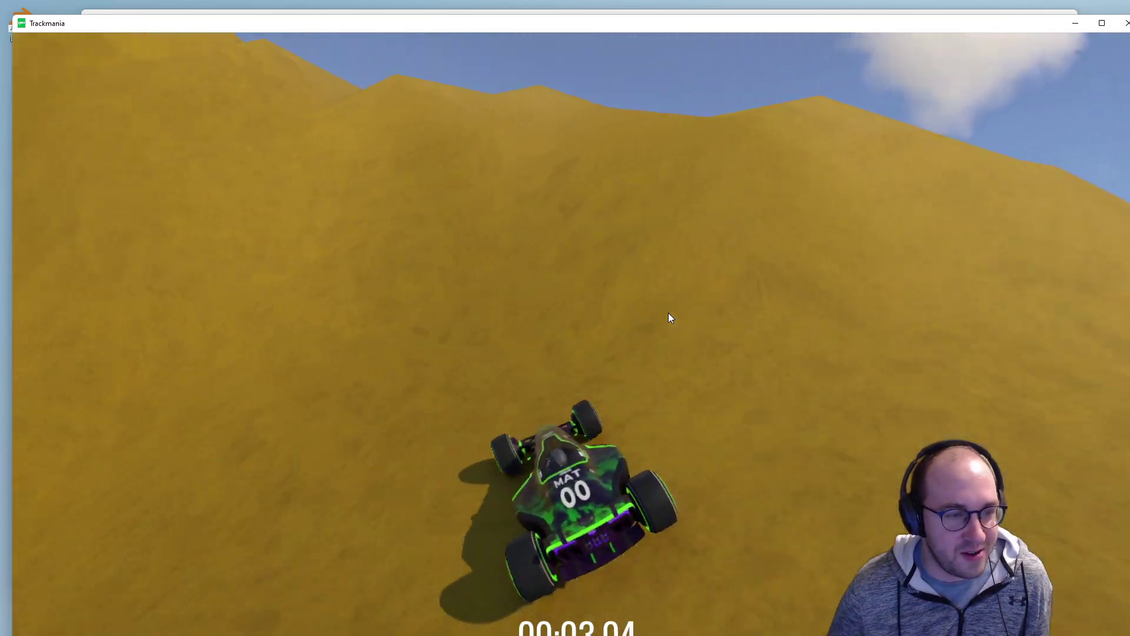
key("Up")
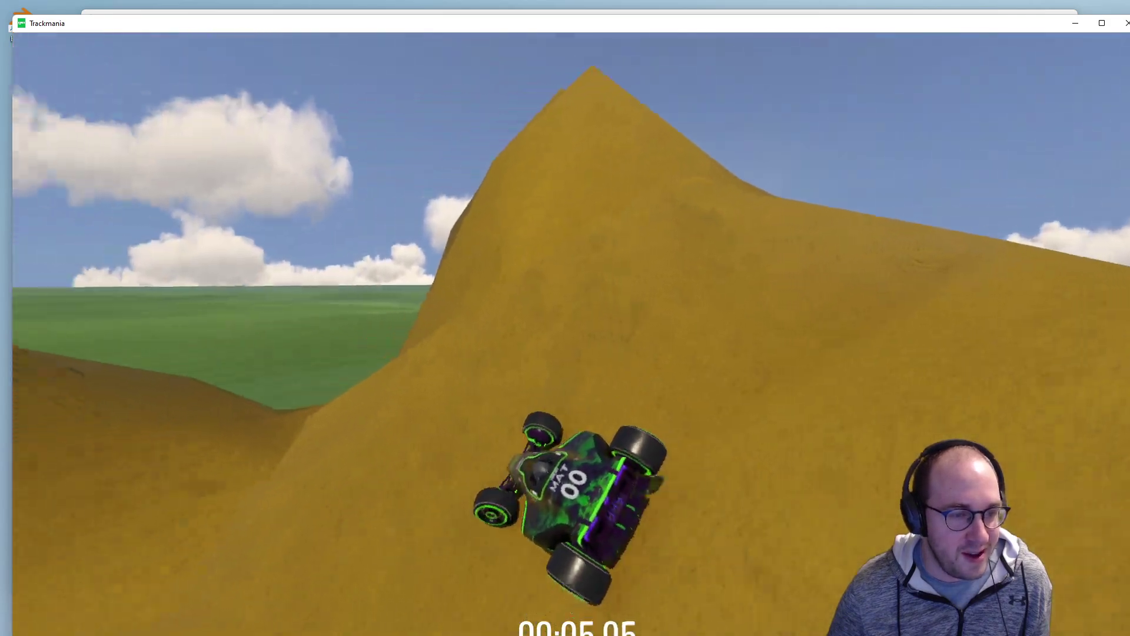
key("Up")
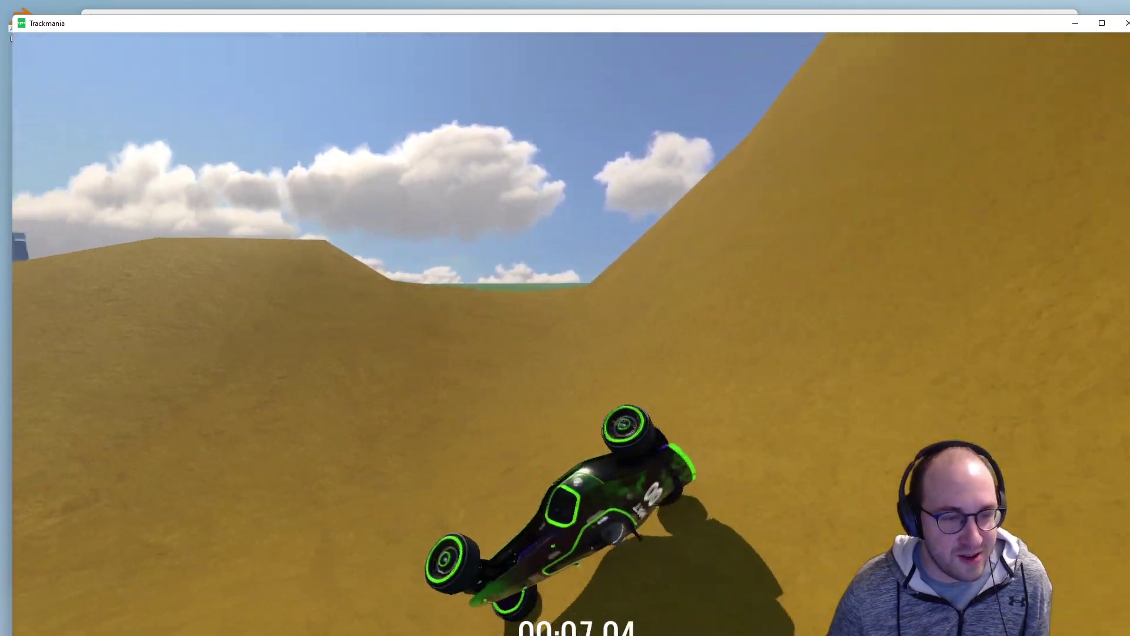
Restart the test run and drive the car across the mountain's side facing the start platform and up onto its ridge
key("BackSpace")
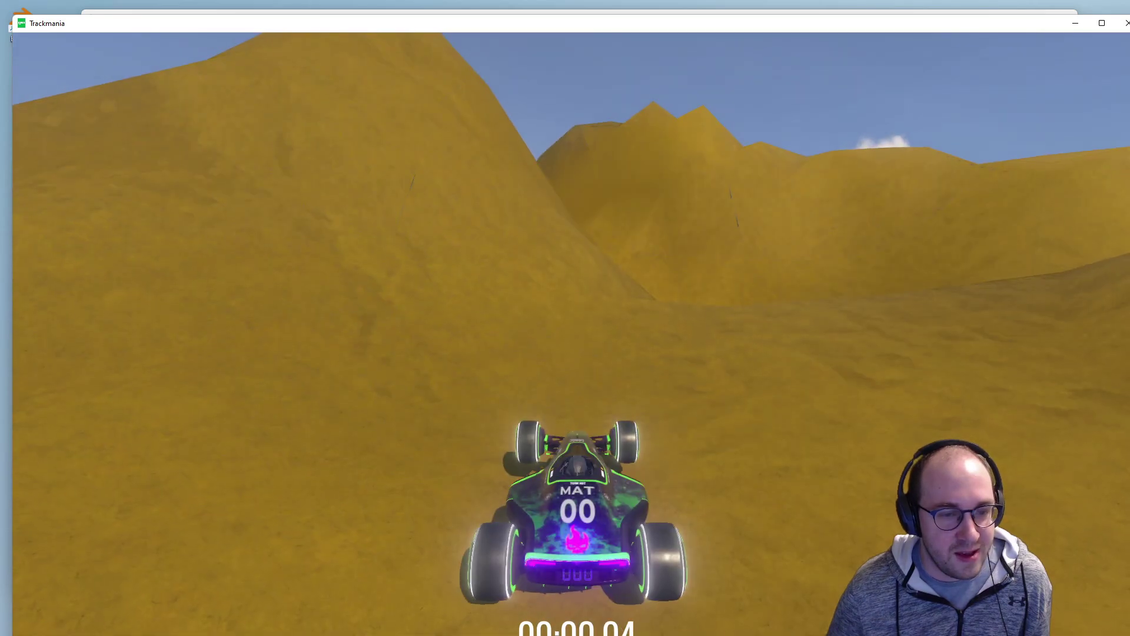
key("Up")
key("Up")
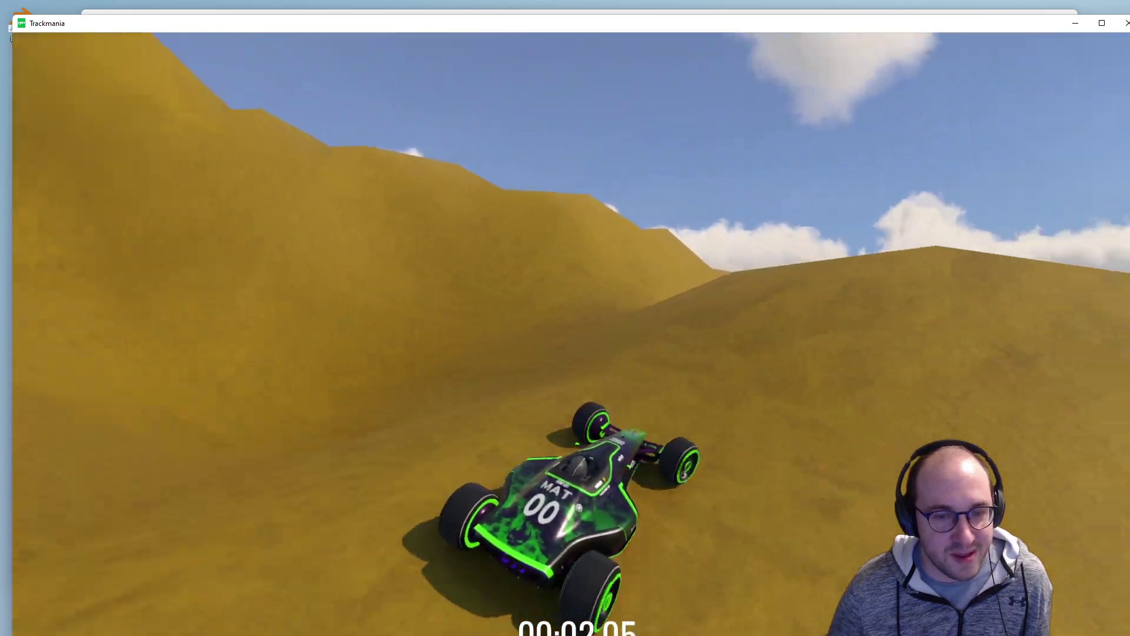
key("Up")
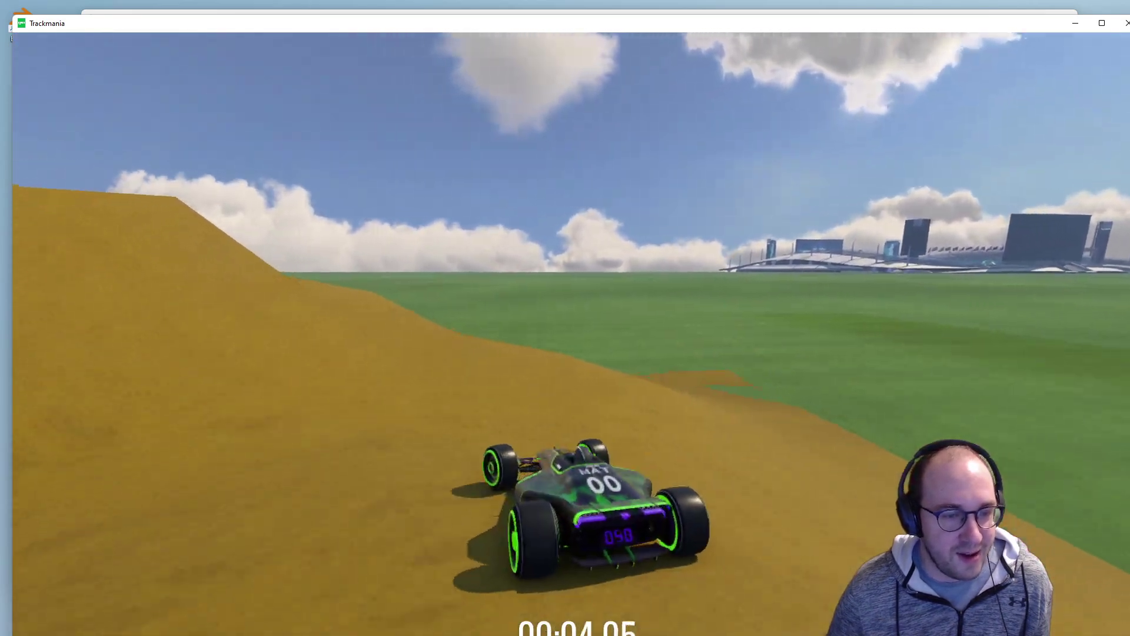
key("Left")
key("Up")
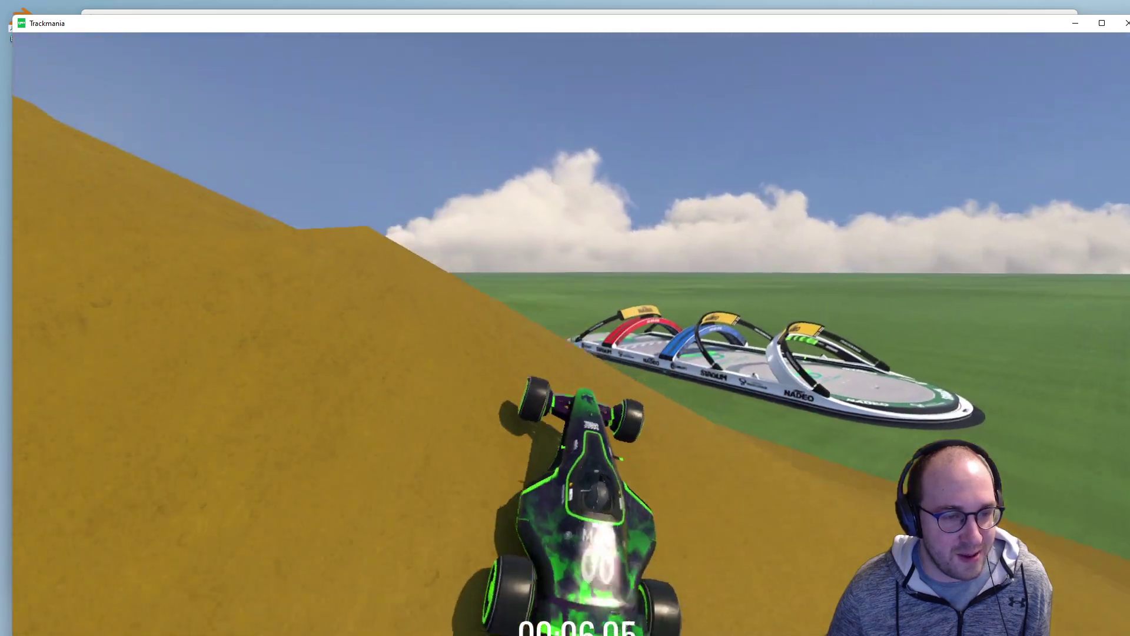
key("Up")
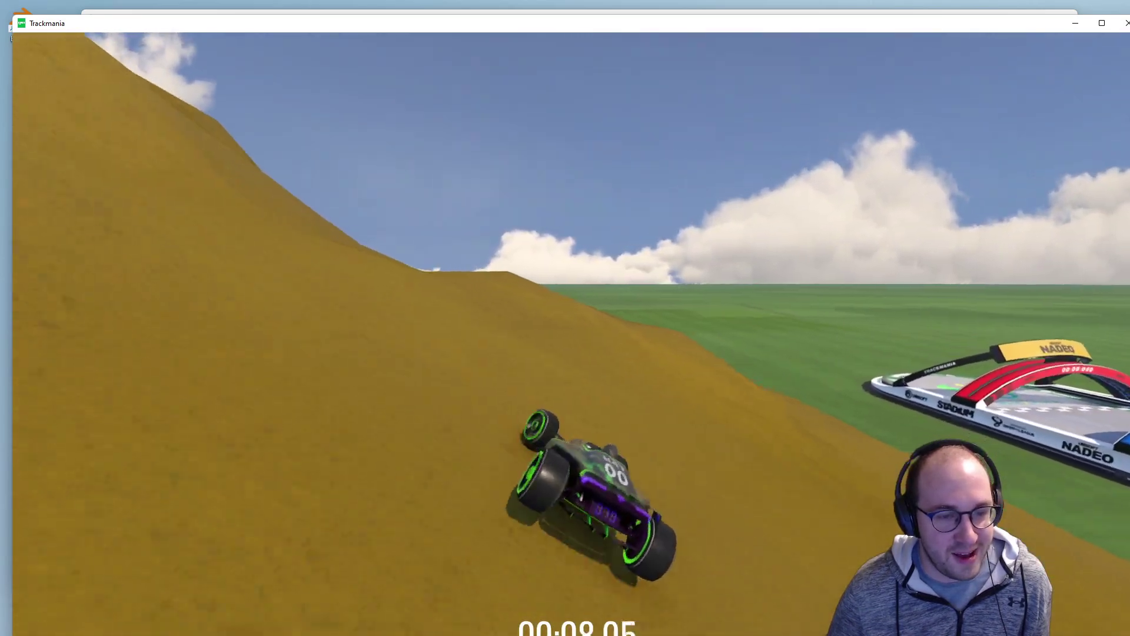
key("Up")
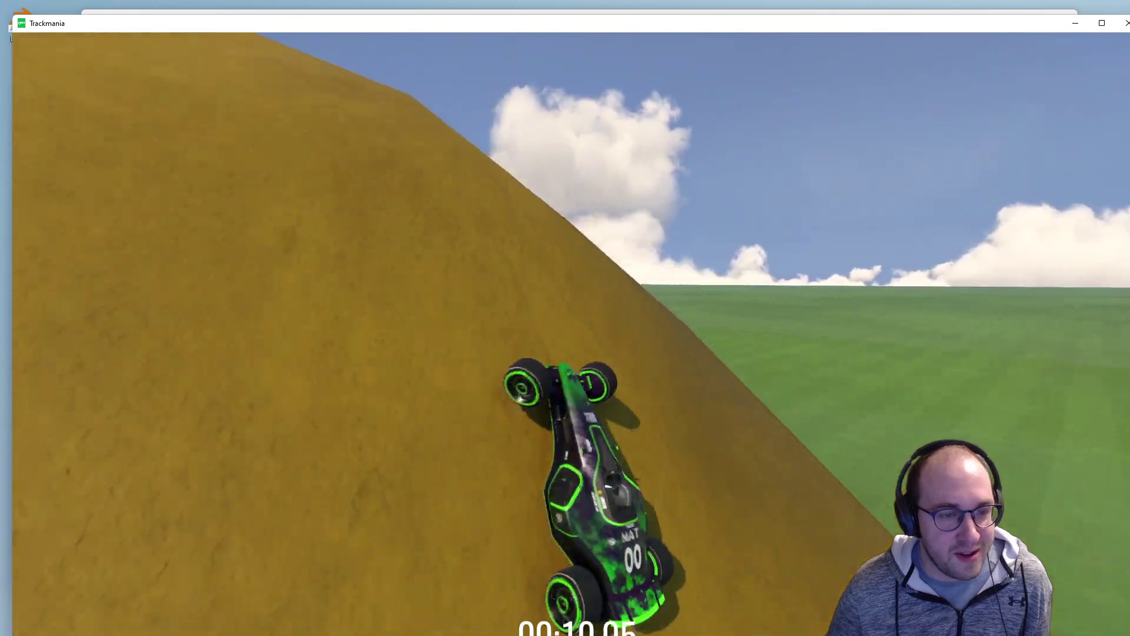
key("Up")
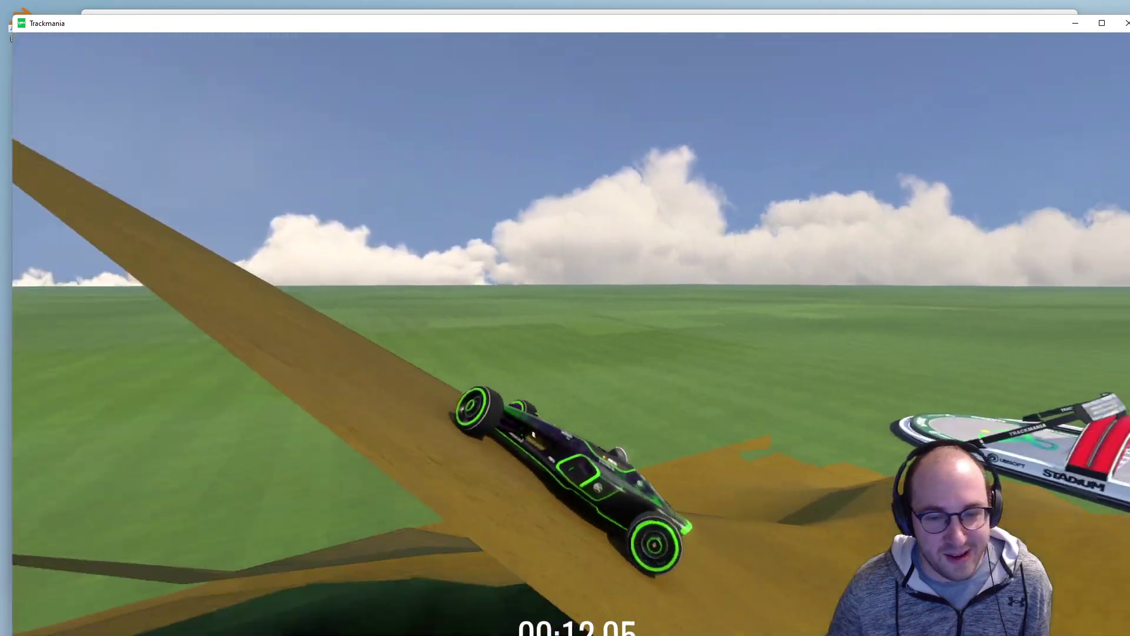
key("Up")
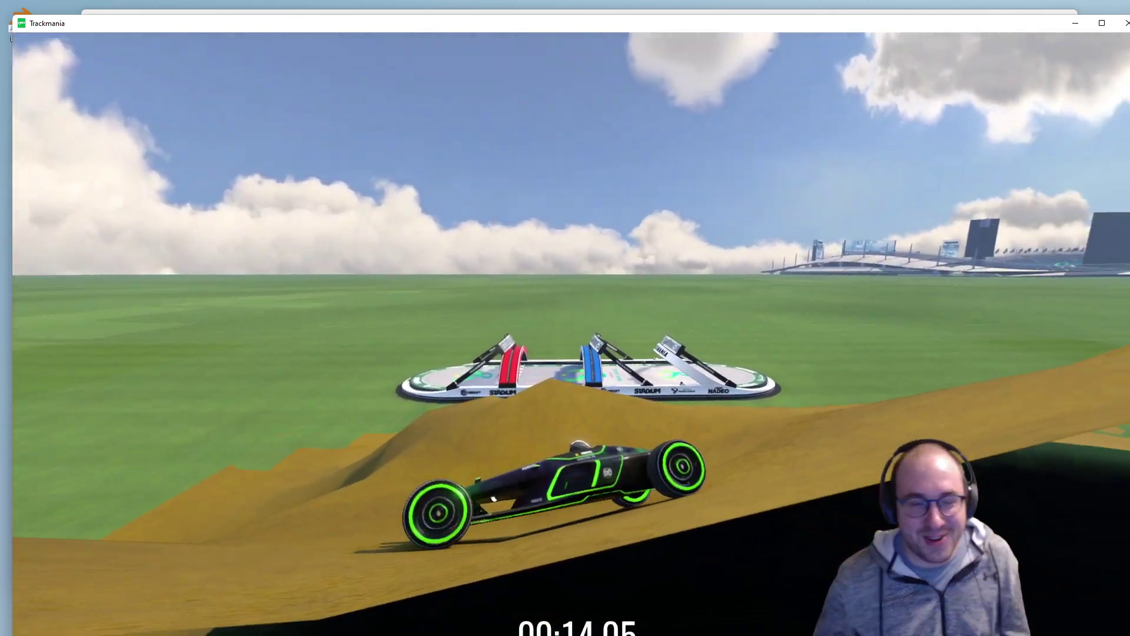
key("Up")
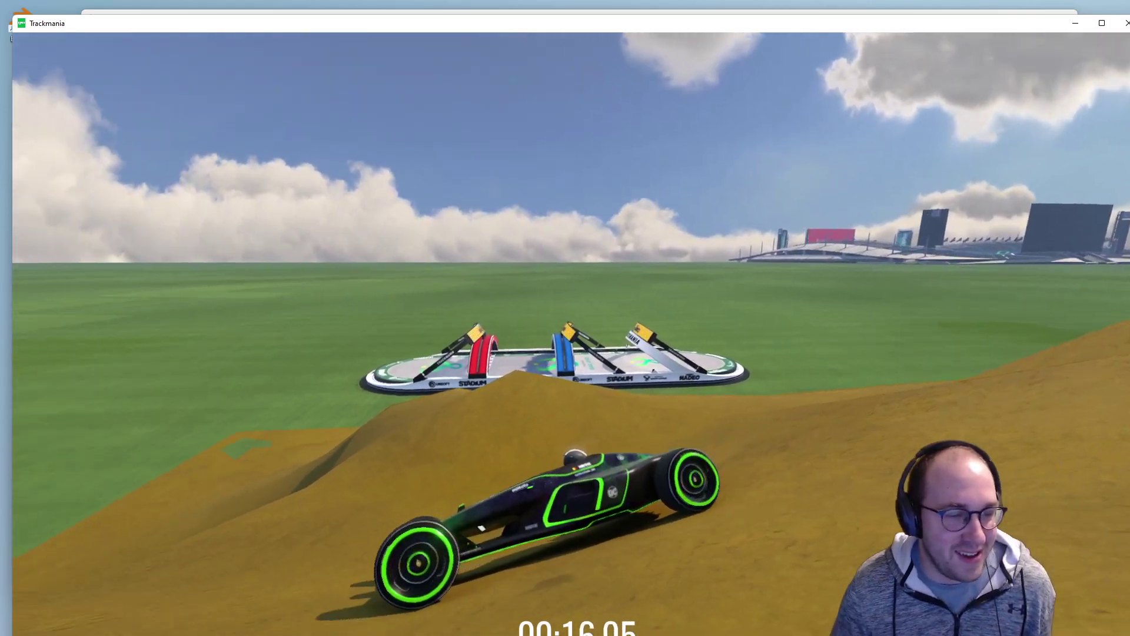
key("Up")
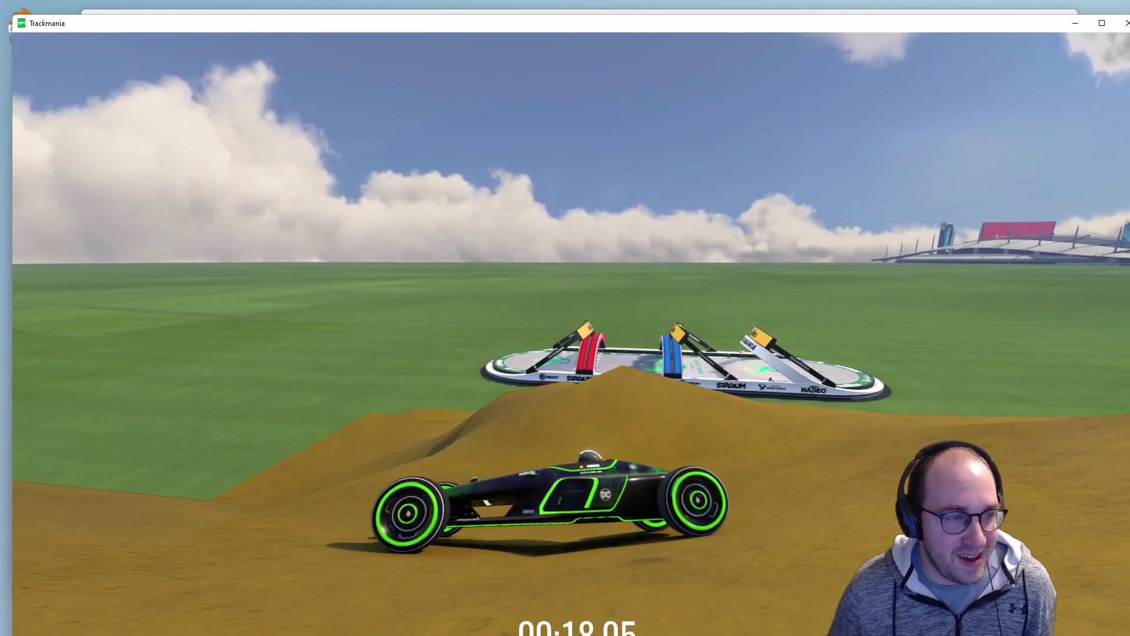